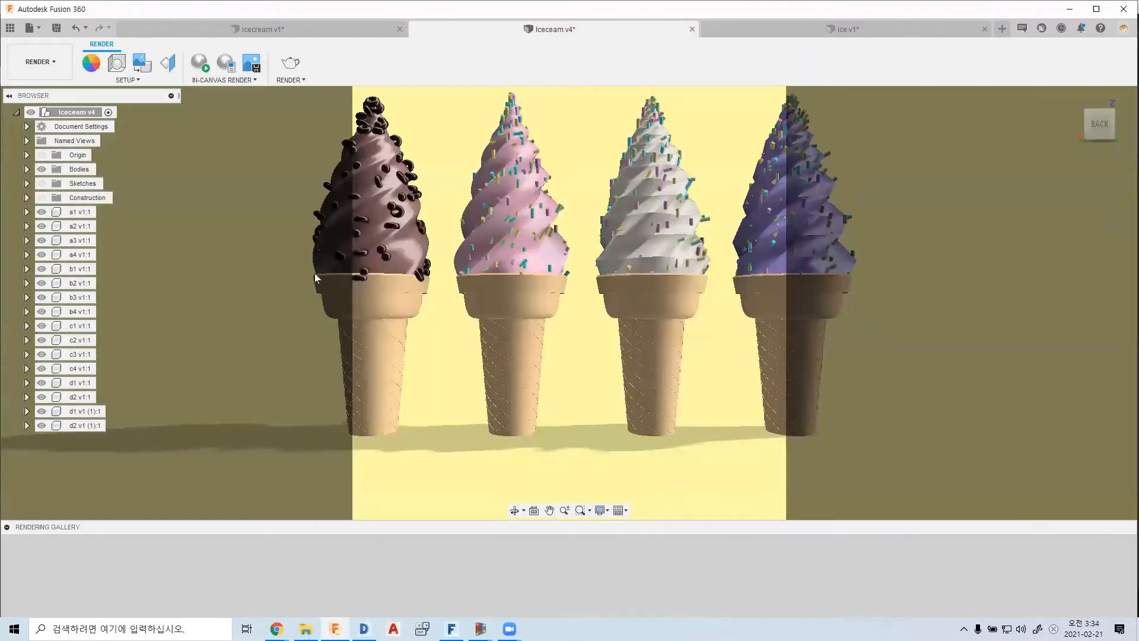
Frame all four ice cream cones in the render scene and set the camera projection to Perspective
scroll(439, 324, "up", 2)
scroll(439, 324, "up", 2)
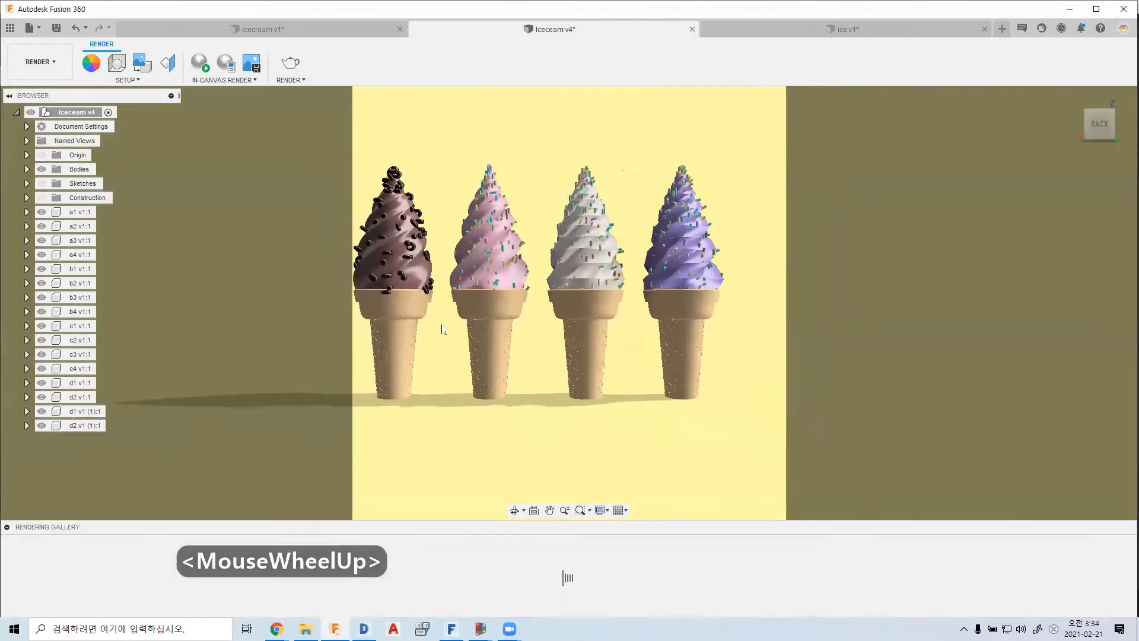
middle_click_drag(442, 326, 403, 464)
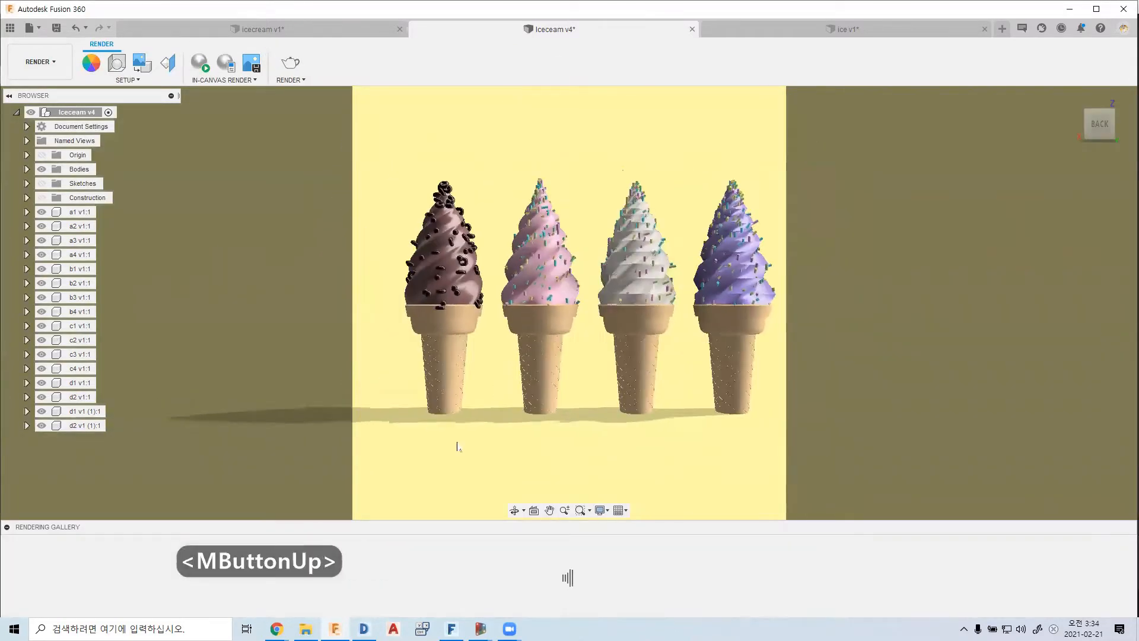
left_click(600, 510)
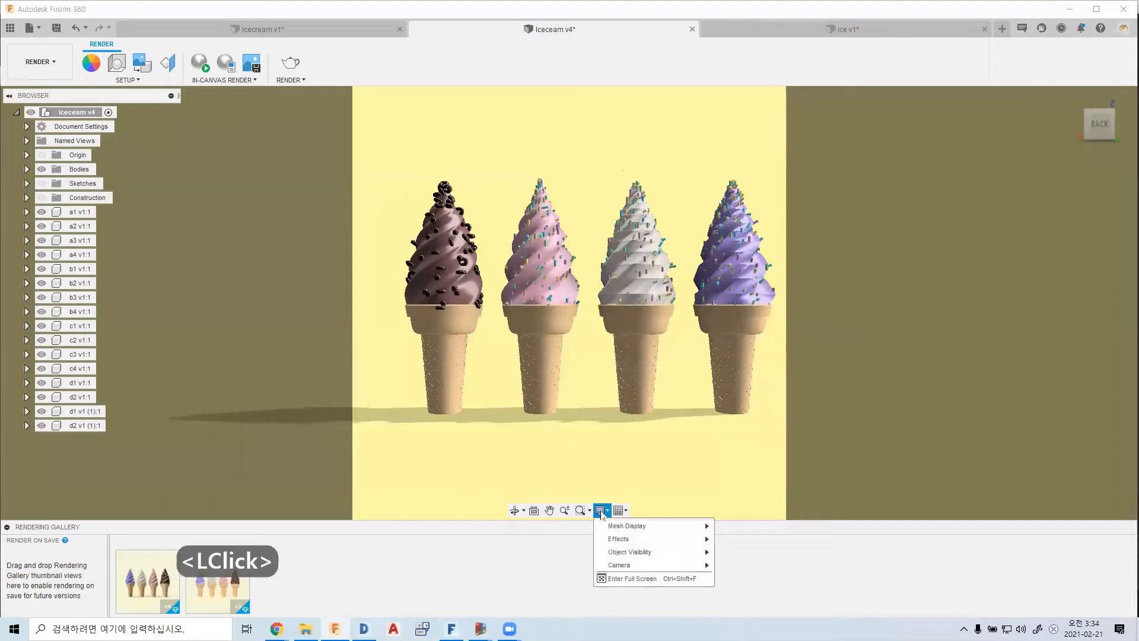
left_click(623, 564)
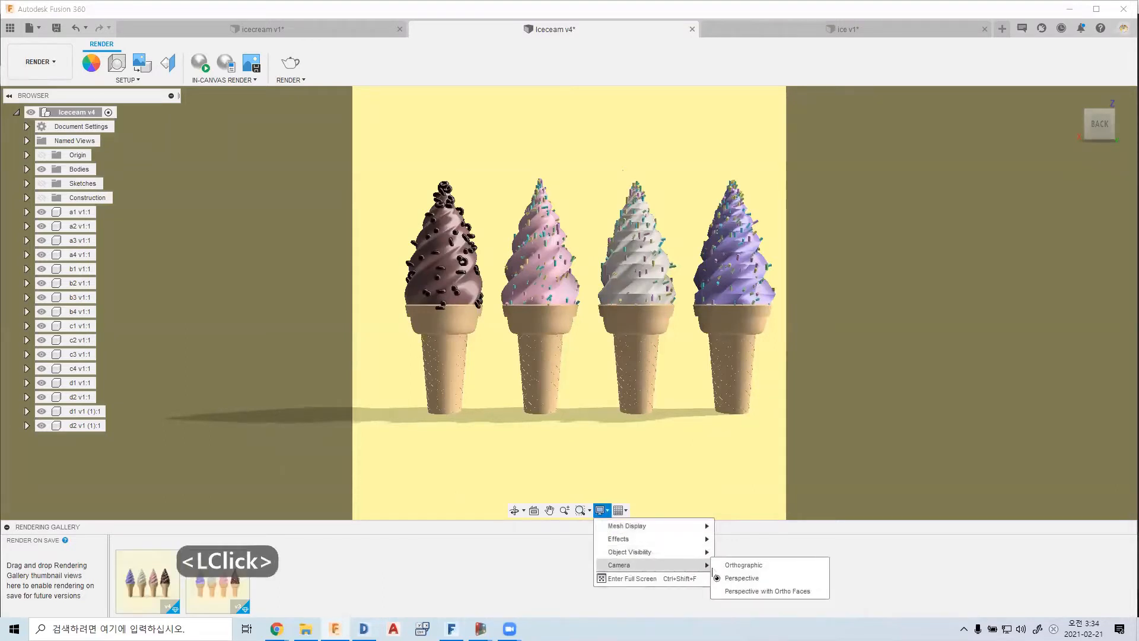
left_click(739, 581)
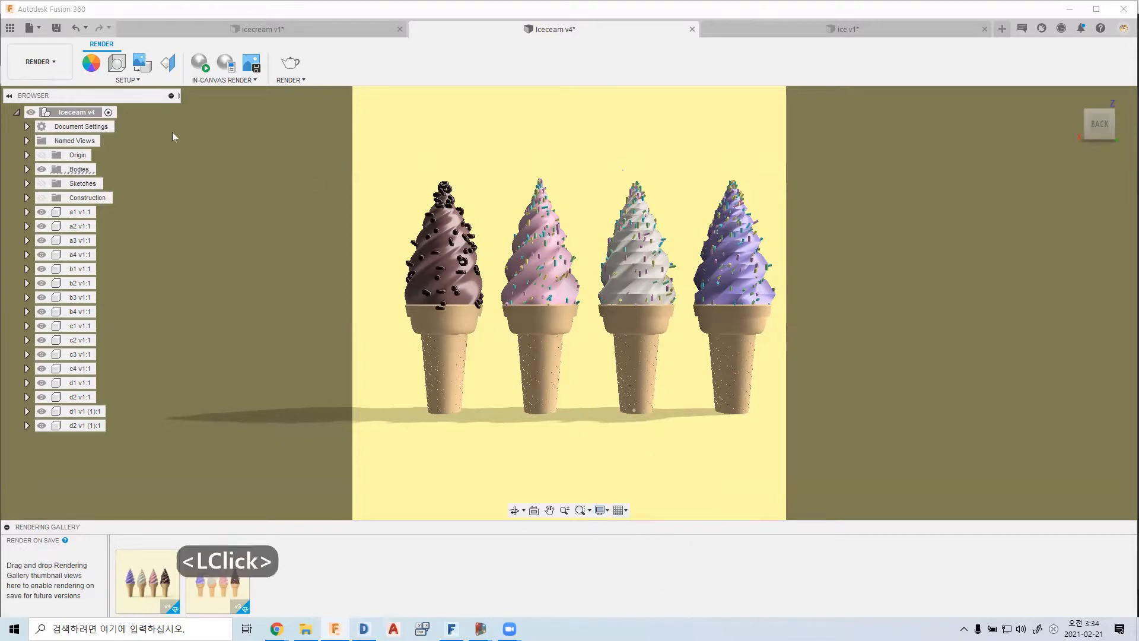
Switch to the icecream v1 design and examine its camera projection options
left_click(261, 29)
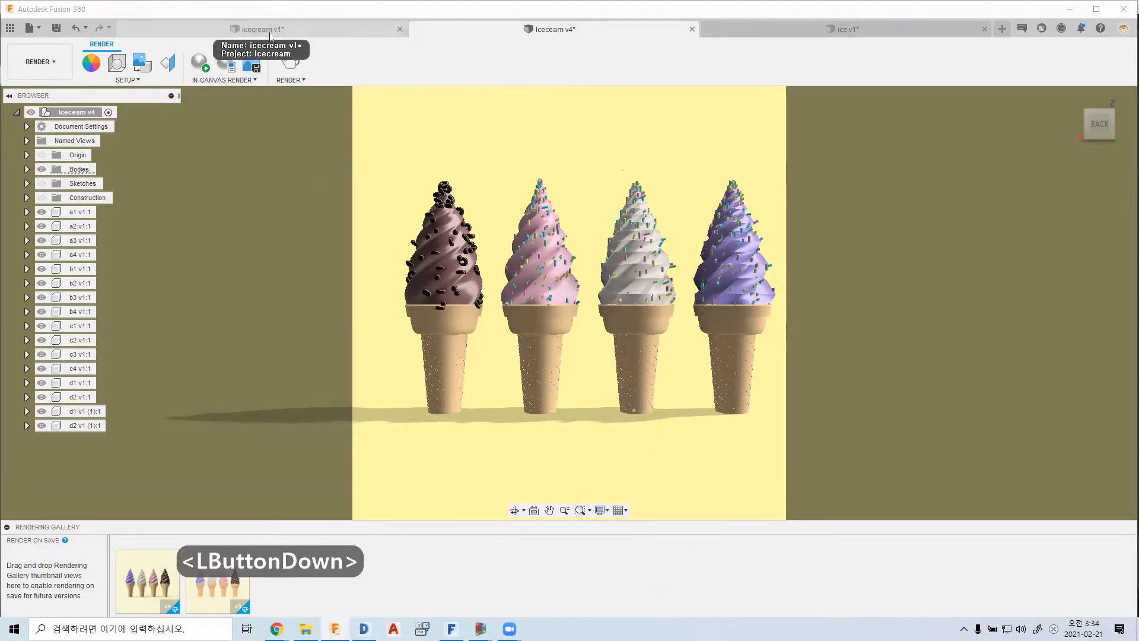
scroll(425, 297, "up", 3)
middle_click_drag(537, 258, 498, 296, "shift")
left_click(1098, 123)
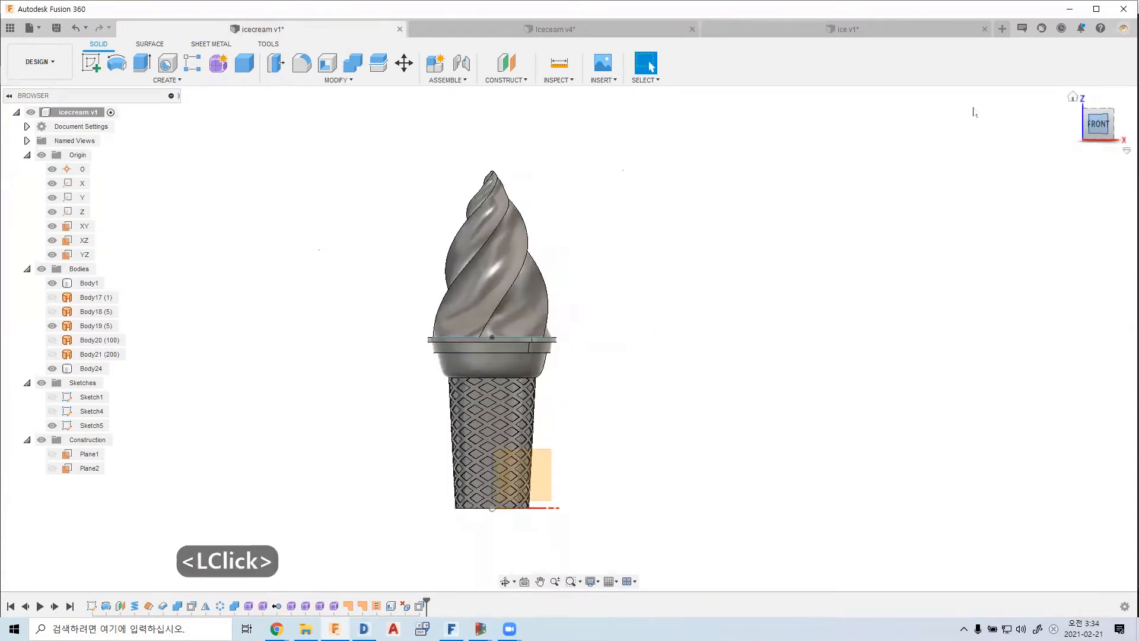
middle_click_drag(645, 236, 699, 264)
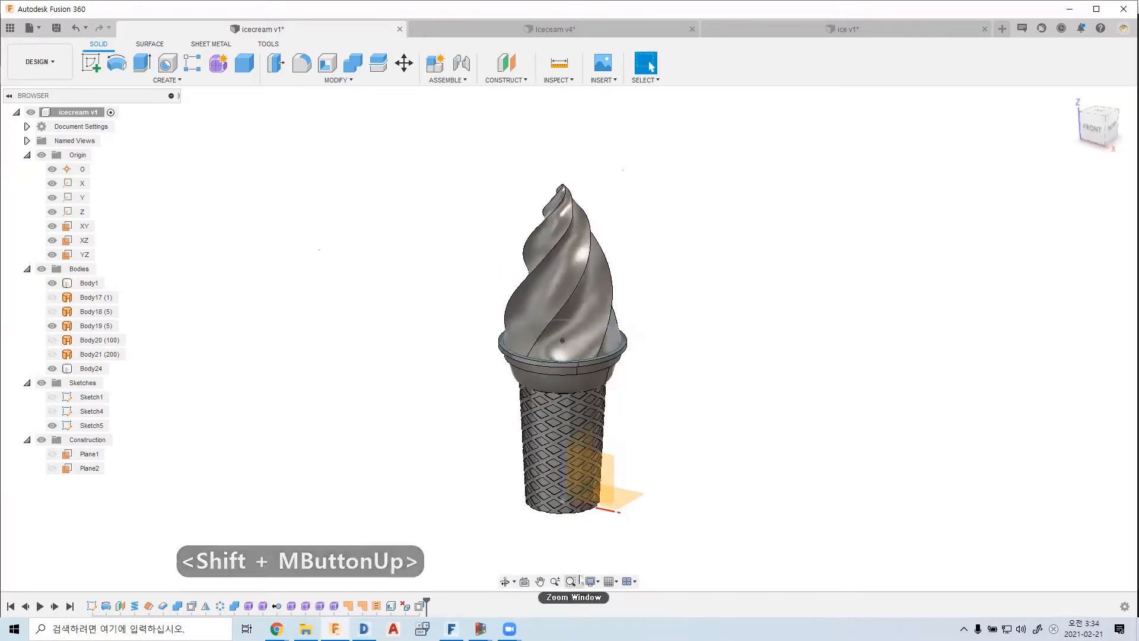
left_click(592, 580)
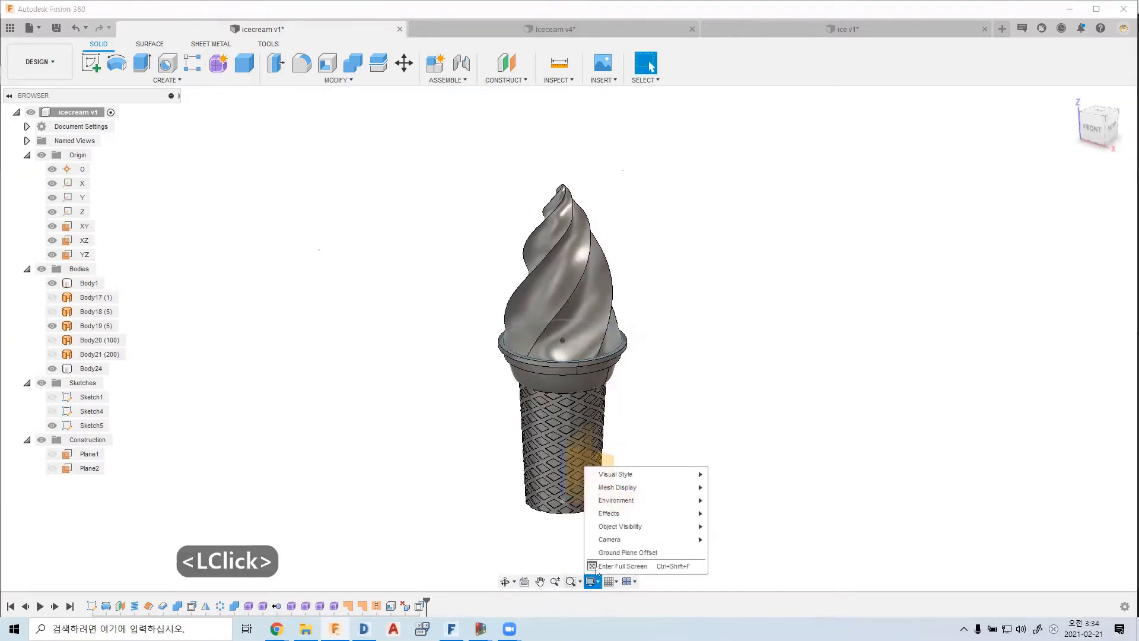
mouse_move(620, 541)
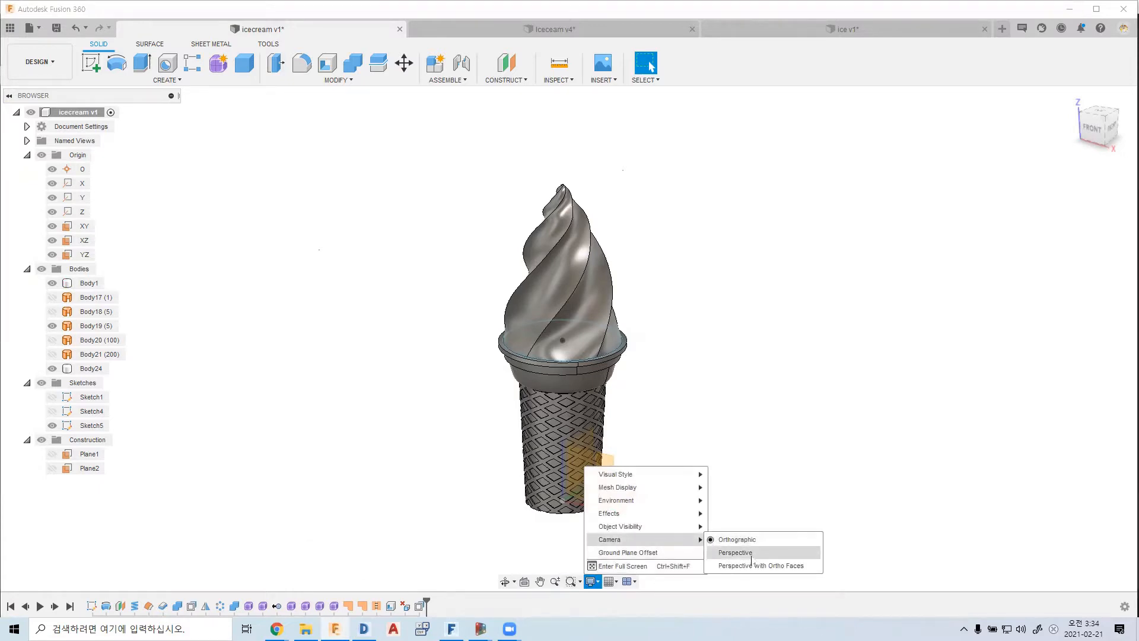
left_click(751, 556)
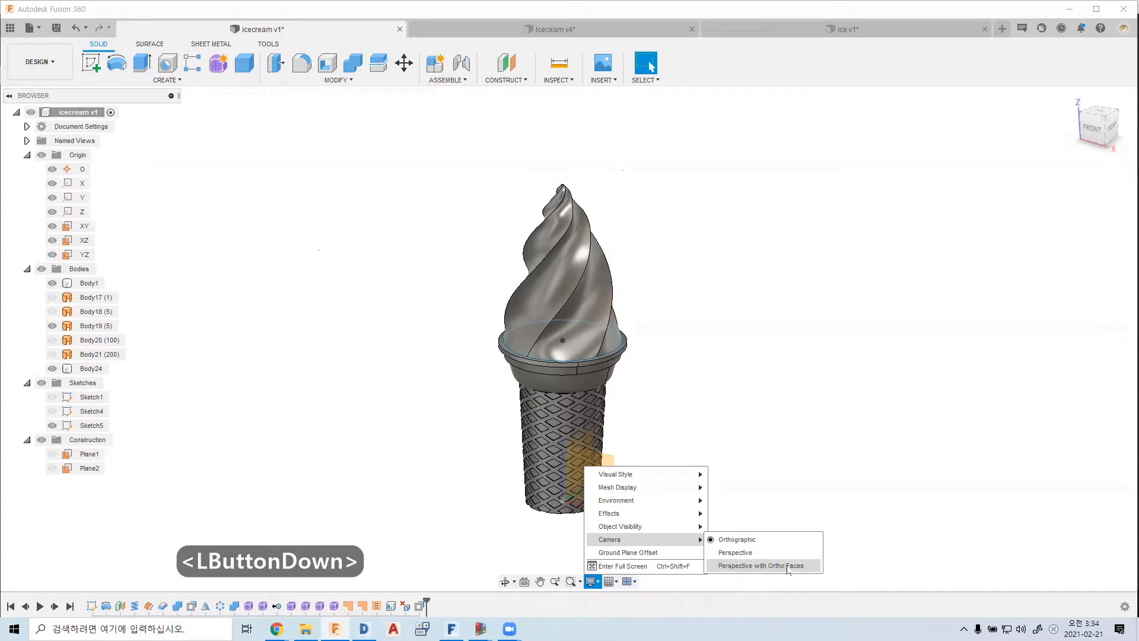
left_click(773, 410)
left_click(712, 335)
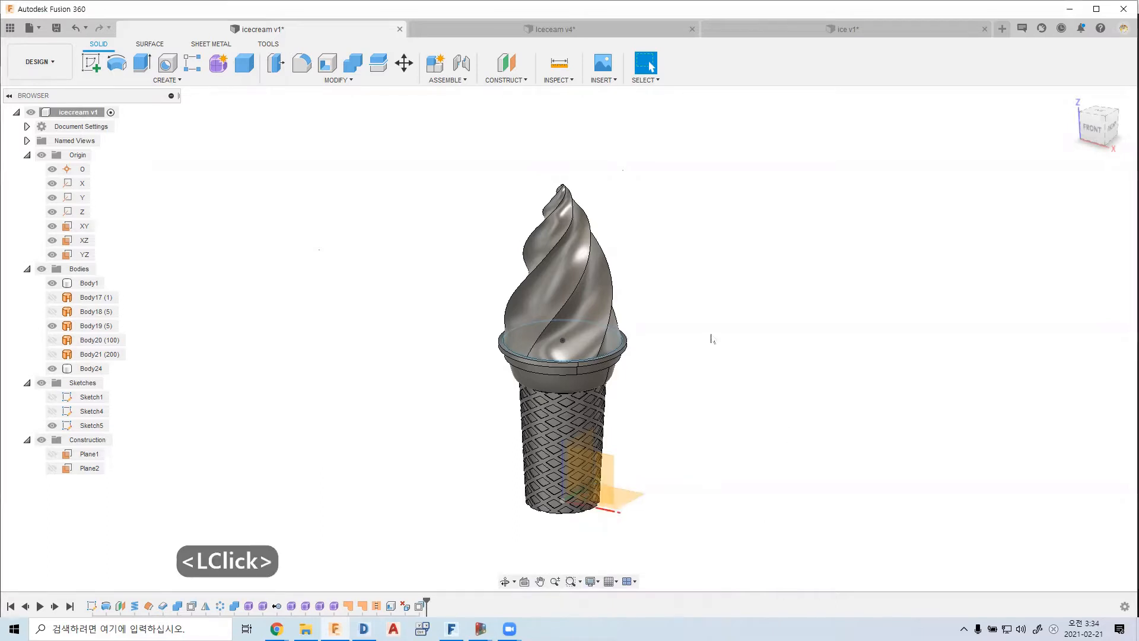
Inspect the single soft-serve cone from above, from the side and from slightly below in orthographic projection
middle_click_drag(620, 356, 668, 321, "shift")
scroll(667, 322, "up", 2)
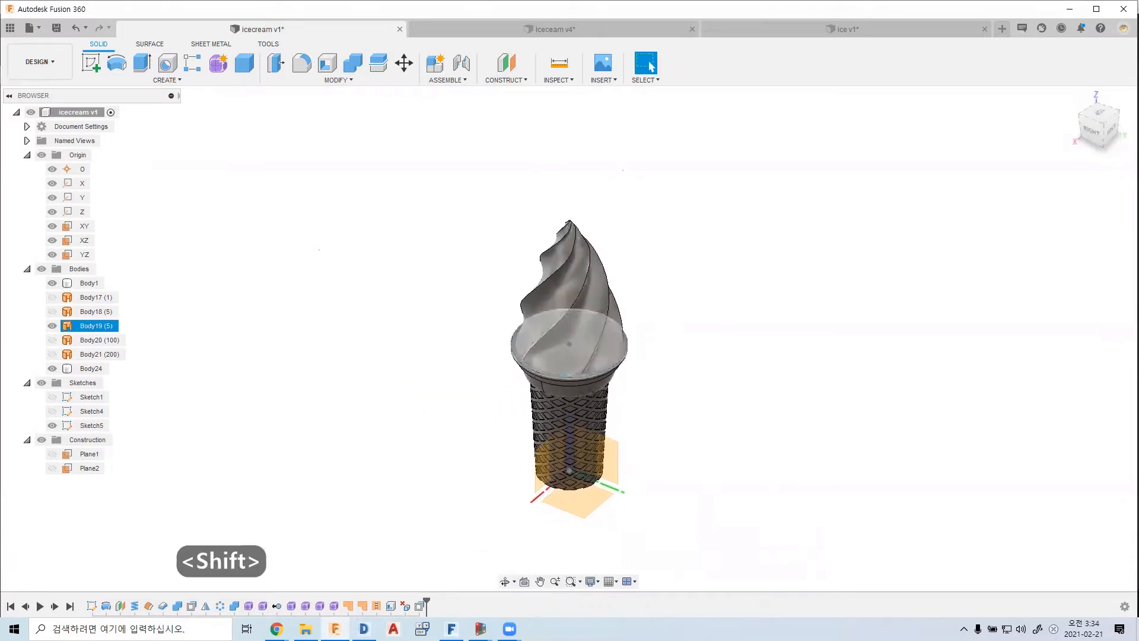
middle_click_drag(593, 380, 498, 379, "shift")
scroll(611, 386, "down", 5)
middle_click_drag(469, 389, 483, 439)
scroll(479, 423, "up", 3)
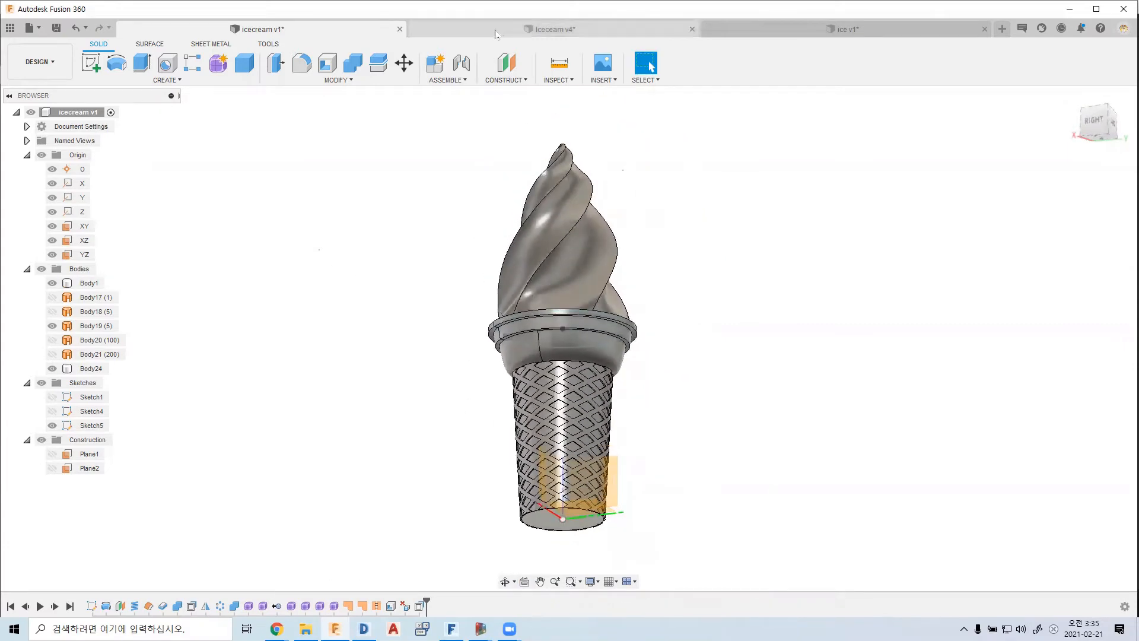
Return to the Iceceam v4 render scene and set its camera projection to Orthographic
left_click(495, 31)
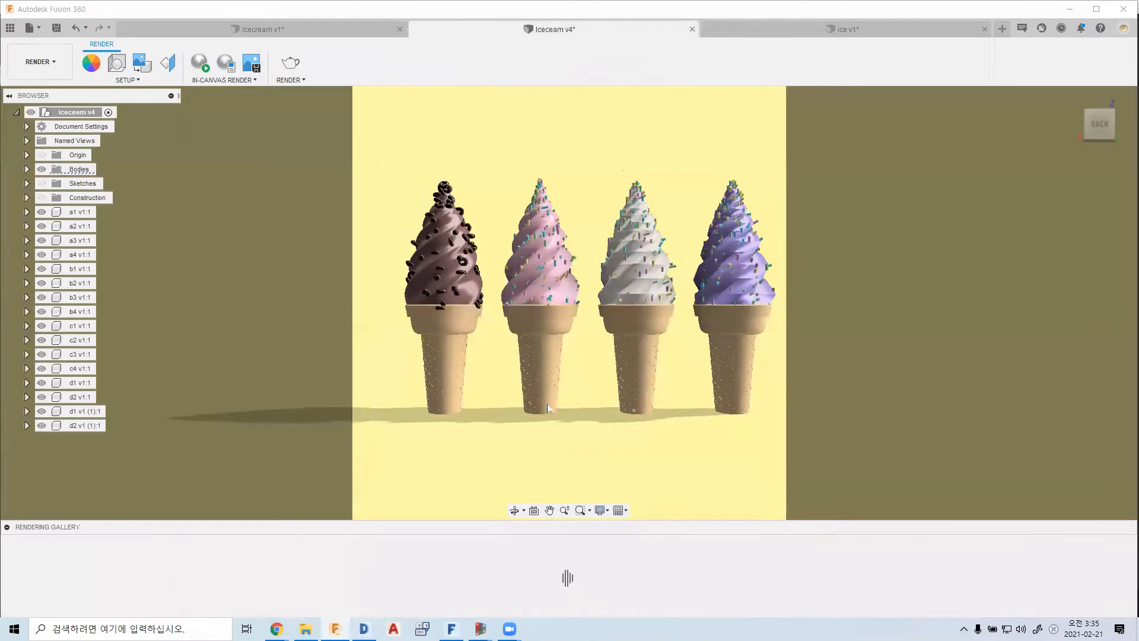
scroll(529, 423, "up", 2)
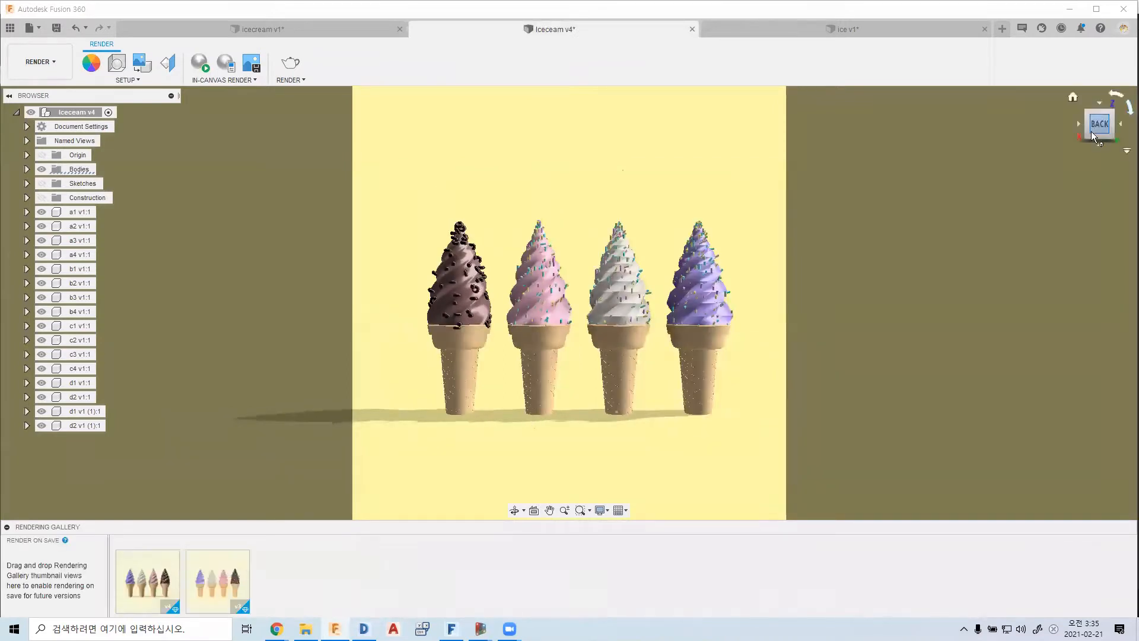
left_click(600, 511)
left_click(630, 566)
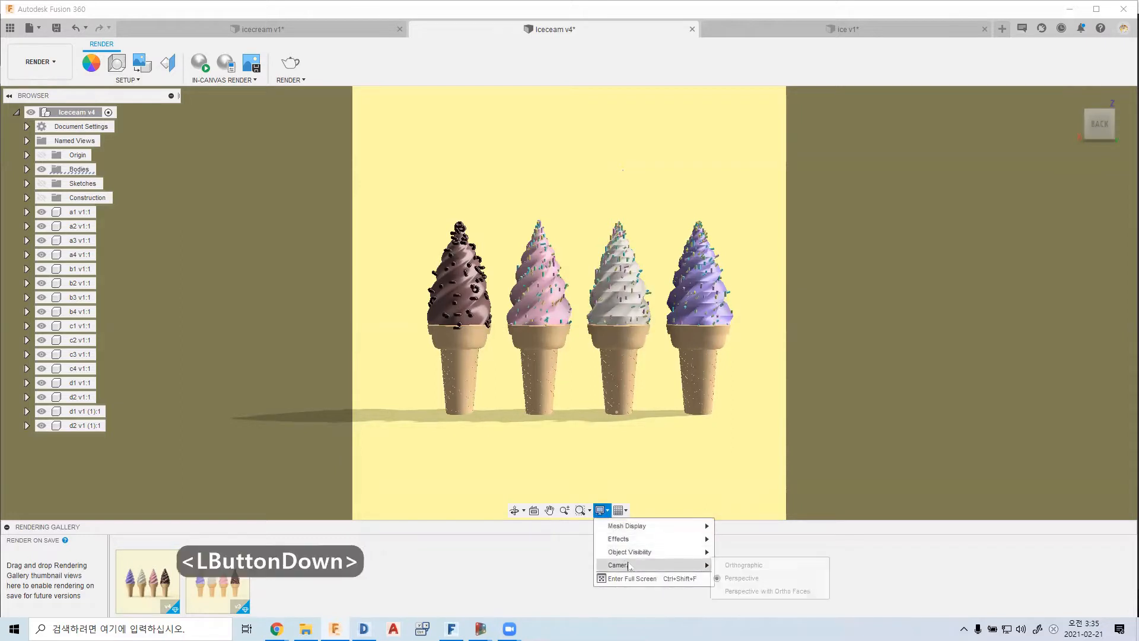
left_click(742, 565)
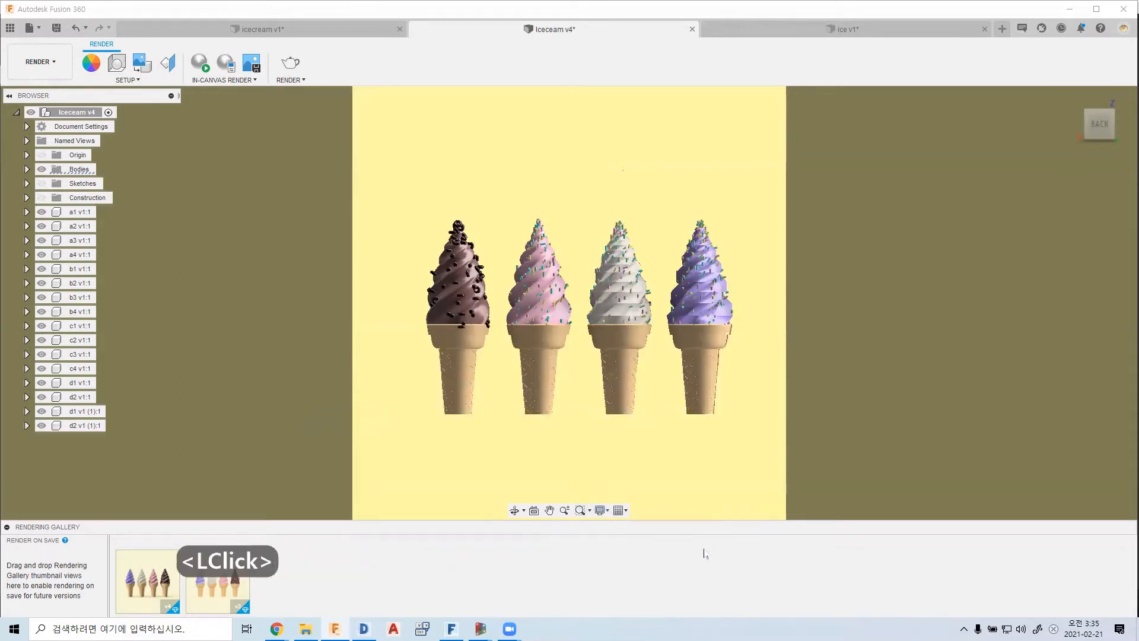
Set the render scene's camera projection back to Perspective
left_click(600, 510)
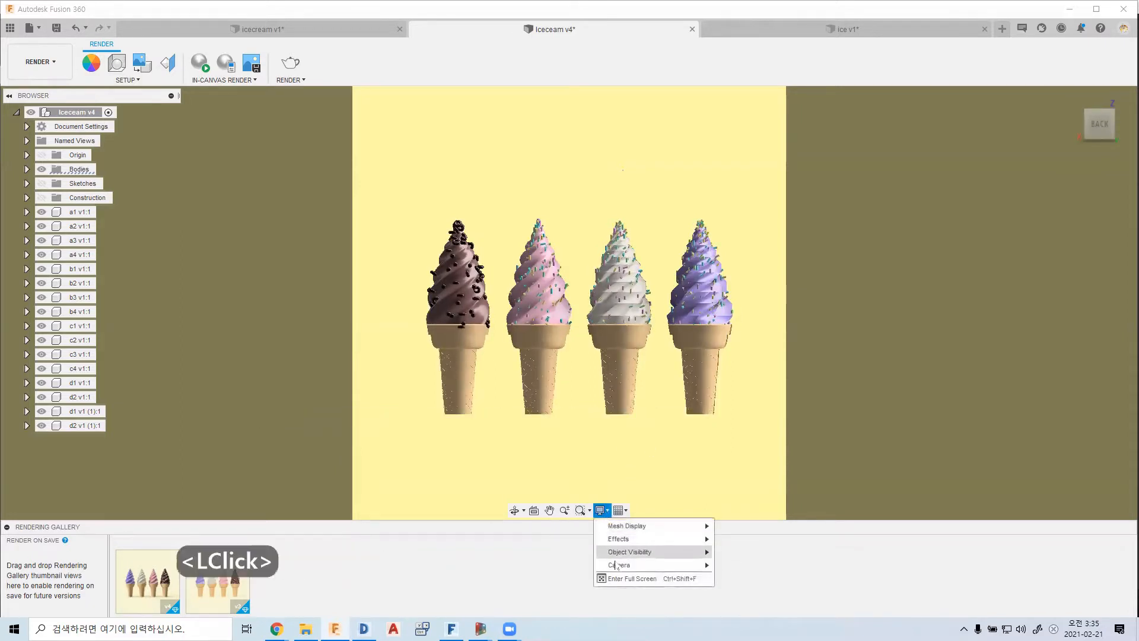
mouse_move(616, 566)
left_click(742, 578)
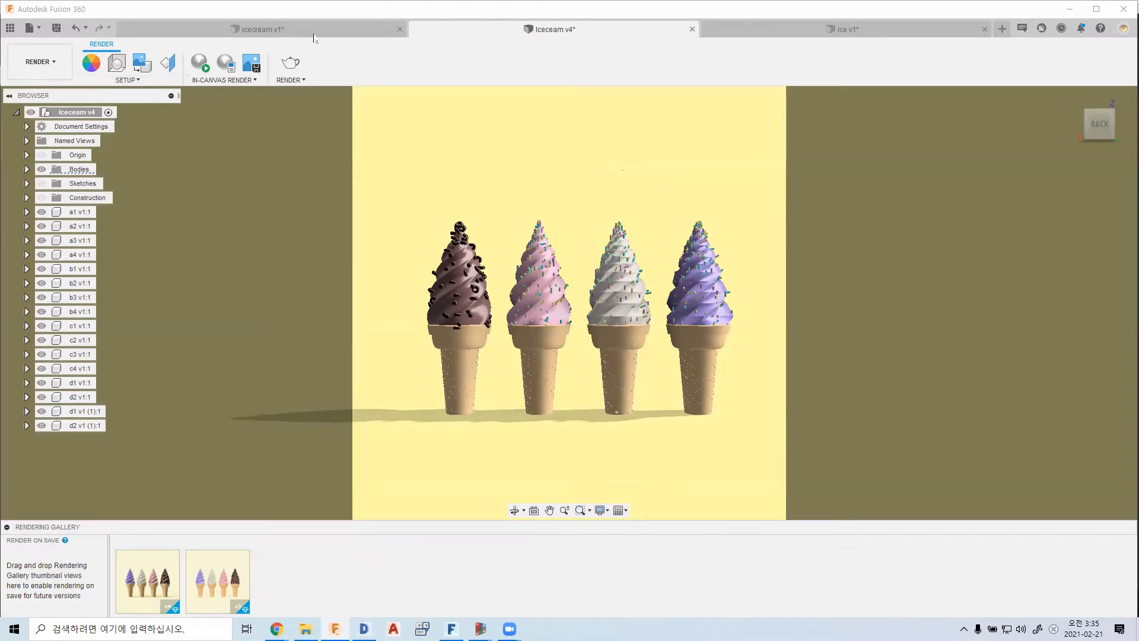
left_click(40, 62)
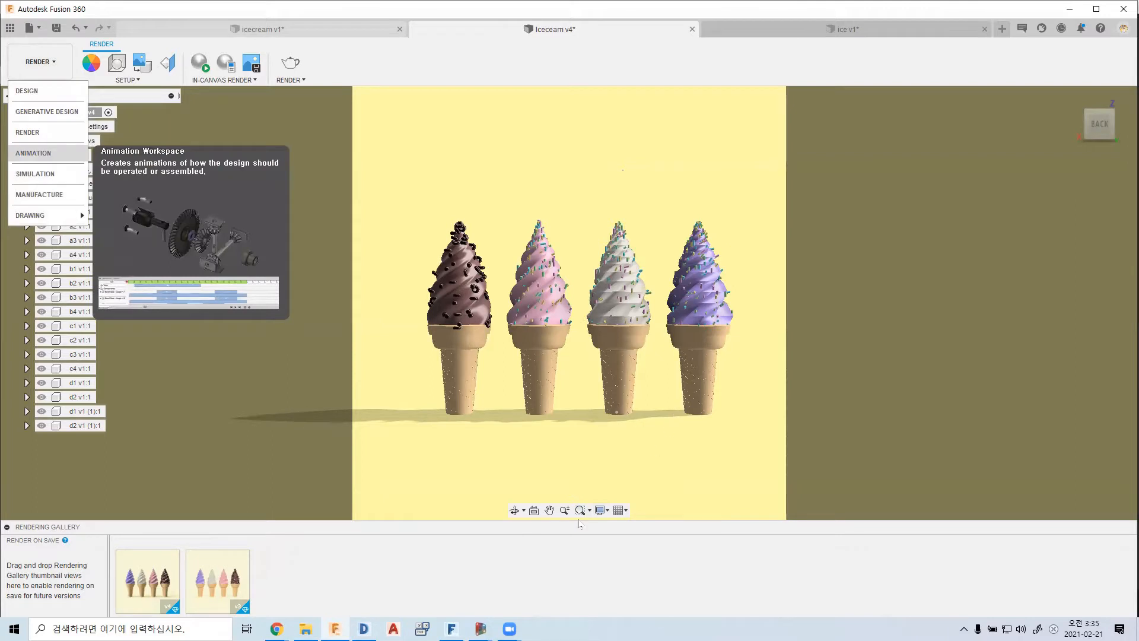
left_click(600, 510)
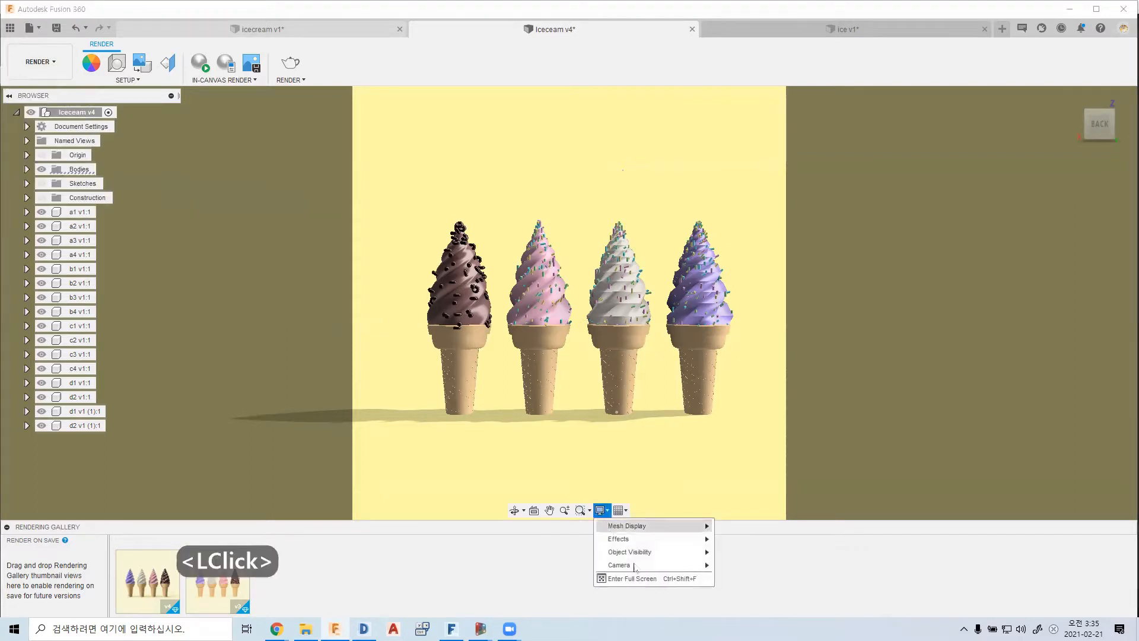
mouse_move(653, 566)
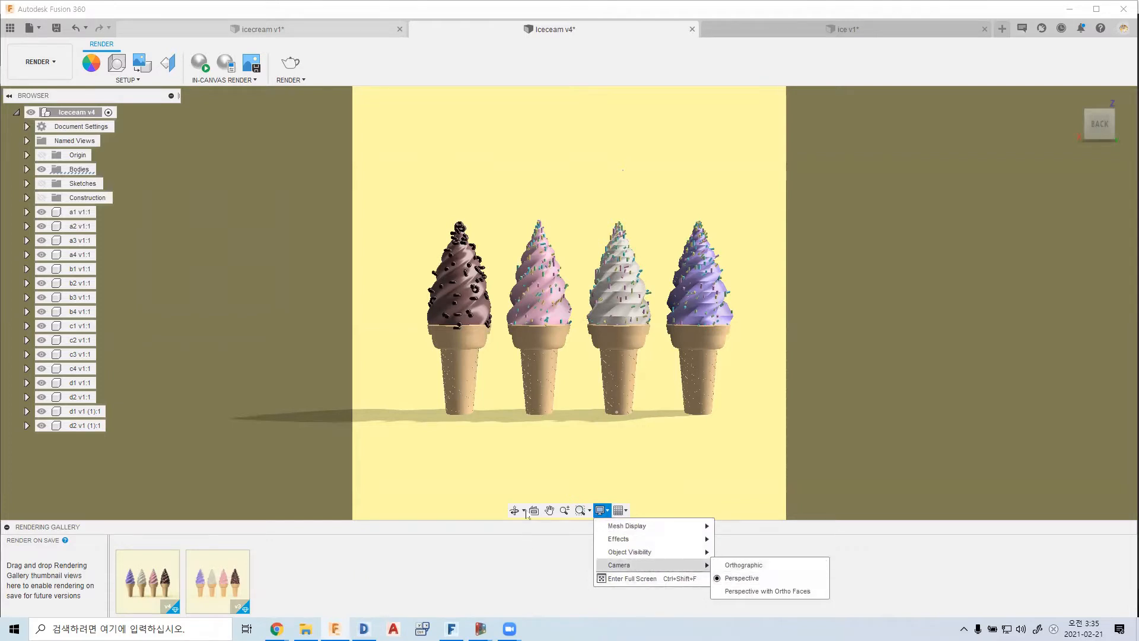
left_click(429, 568)
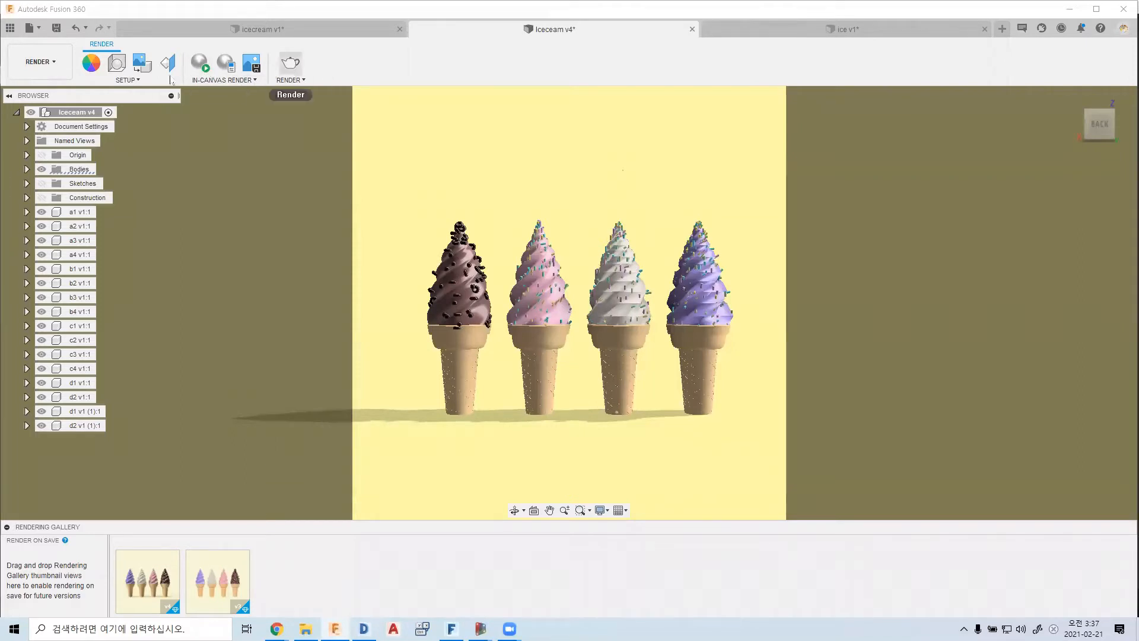
Open the Appearance settings for the ice cream scene and move the dialog to a higher position
left_click(92, 66)
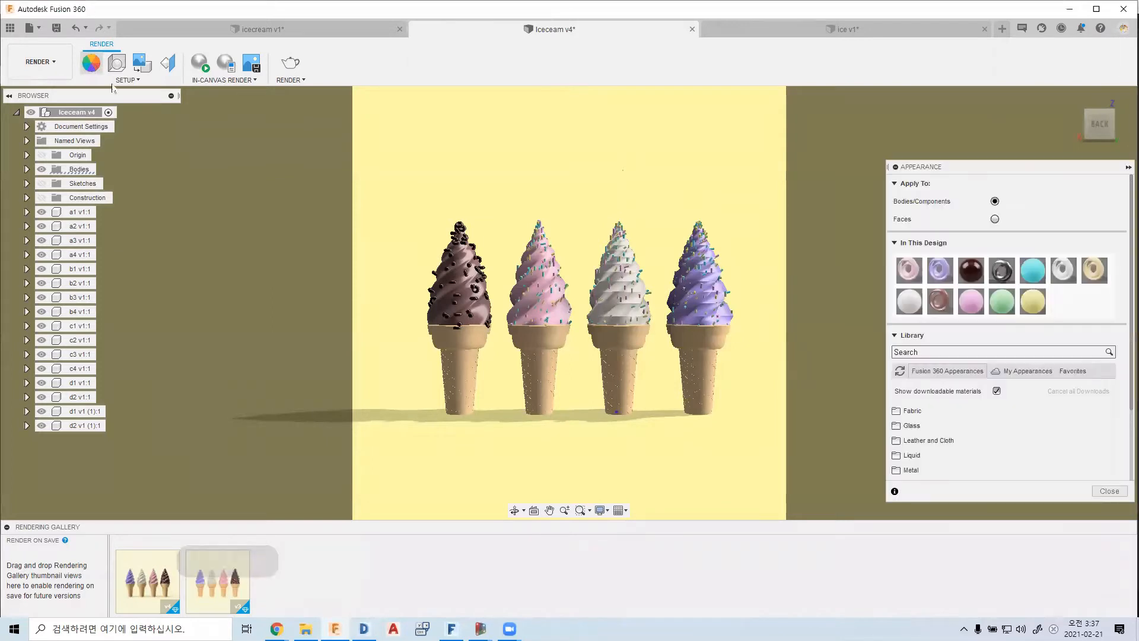
left_click(88, 64)
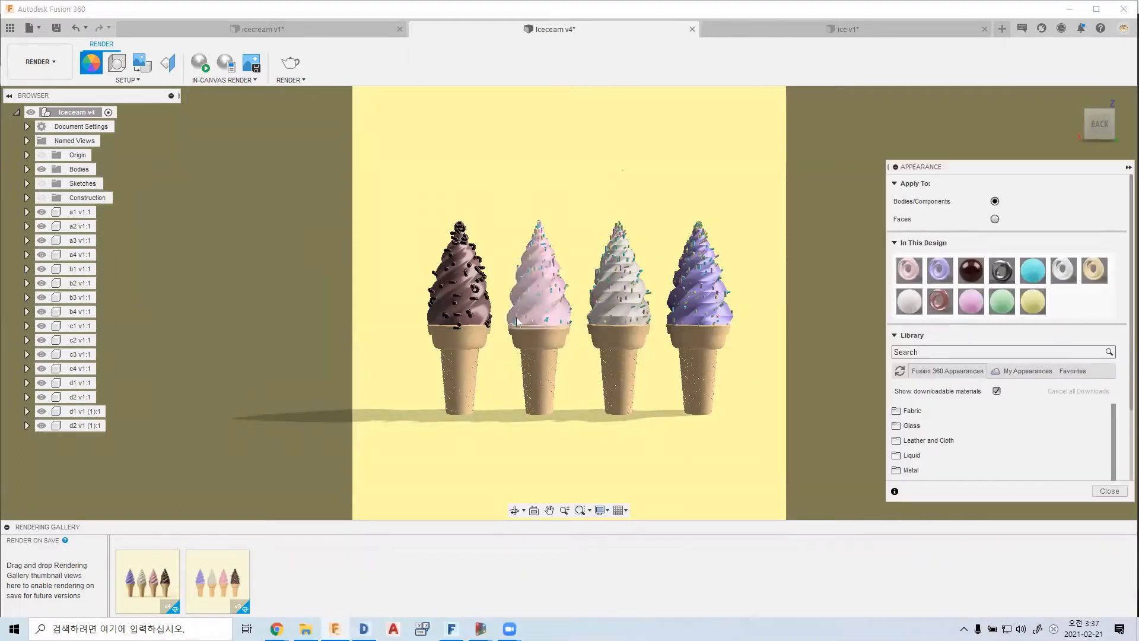
scroll(444, 330, "down", 5)
middle_click_drag(452, 306, 524, 314)
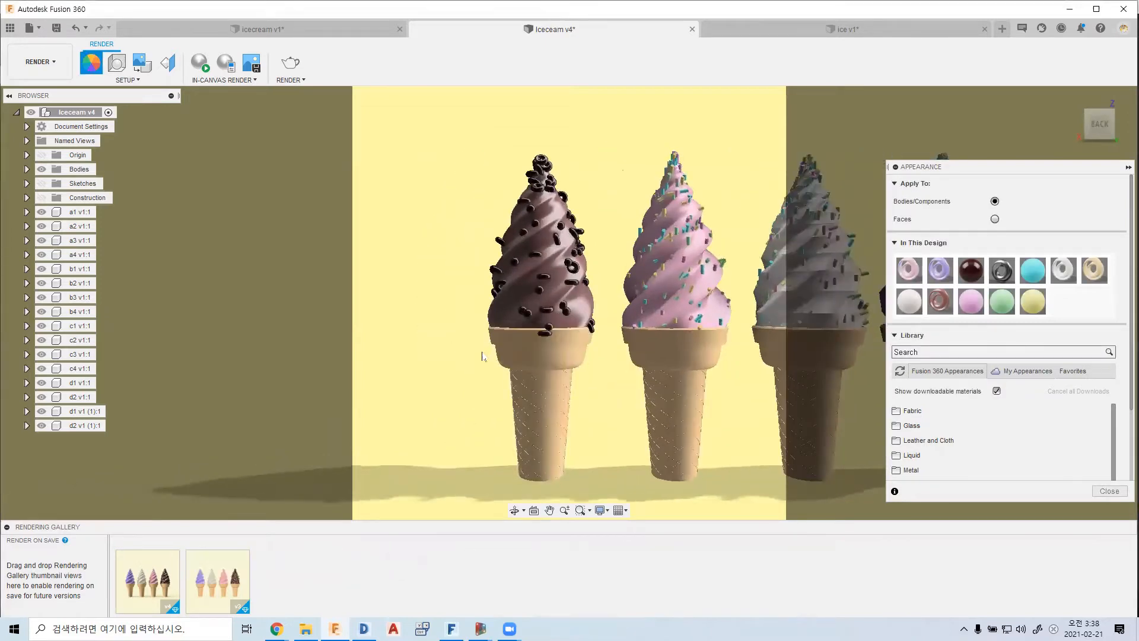
middle_click_drag(567, 358, 485, 347)
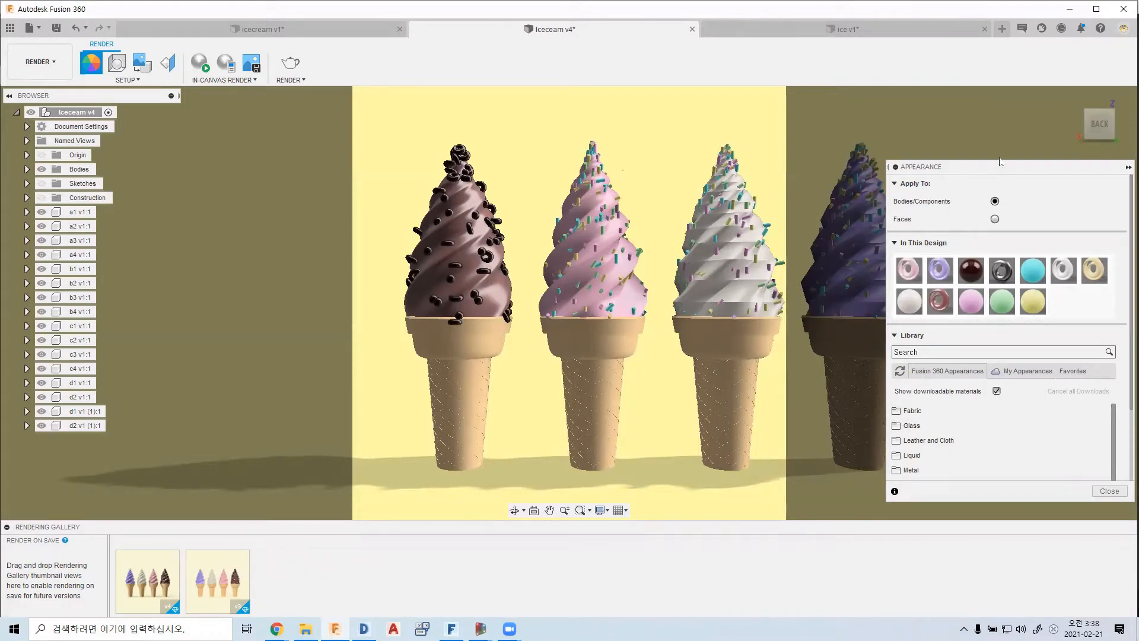
left_click_drag(1000, 162, 978, 96)
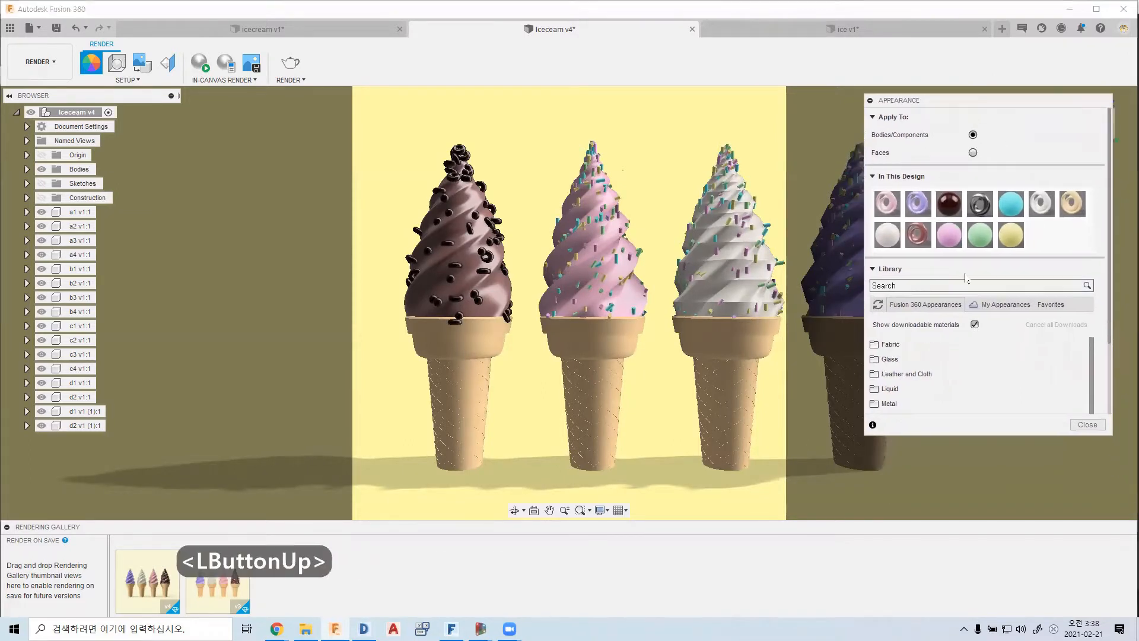
Examine the appearances used in this design and the material categories in the Fusion 360 appearance library
left_click(968, 432)
scroll(905, 379, "down", 4)
scroll(905, 380, "up", 1)
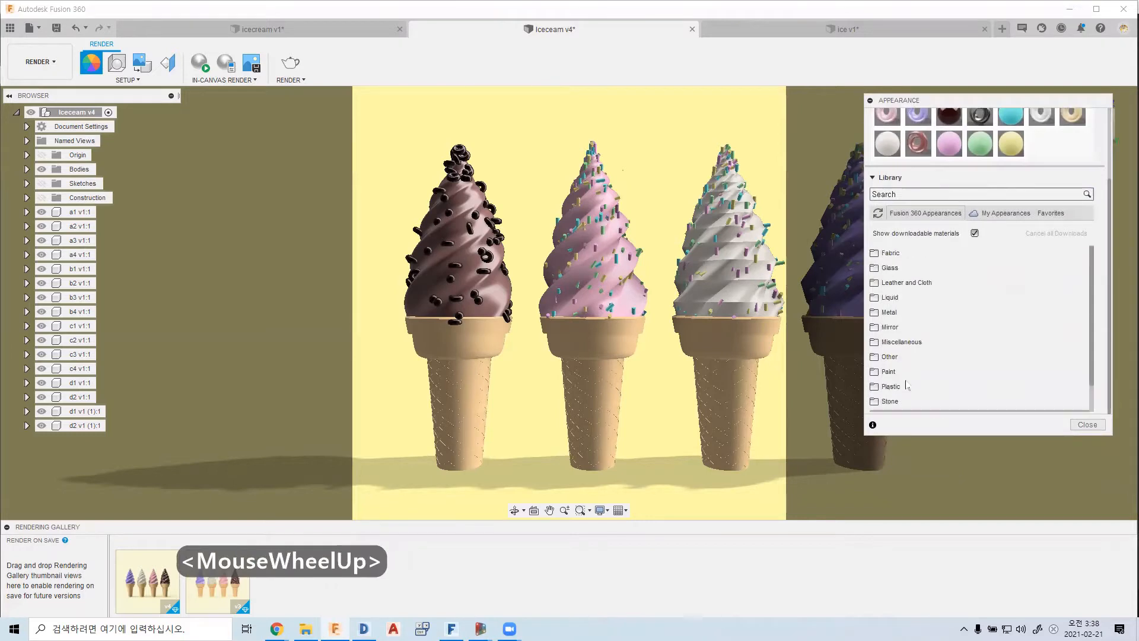
scroll(905, 385, "up", 3)
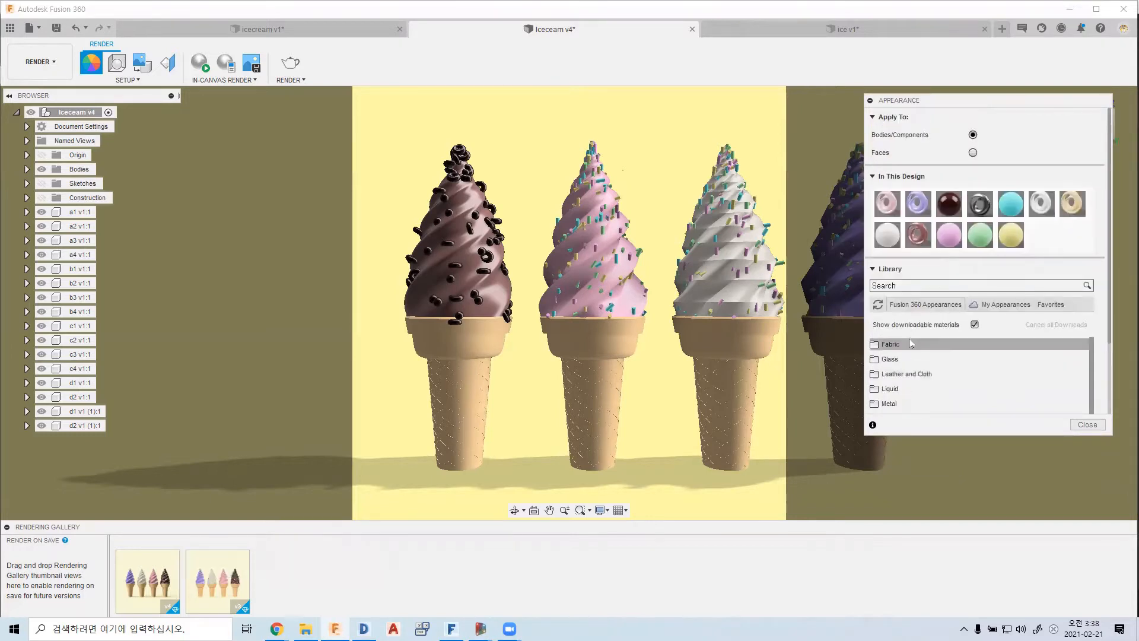
scroll(909, 383, "down", 3)
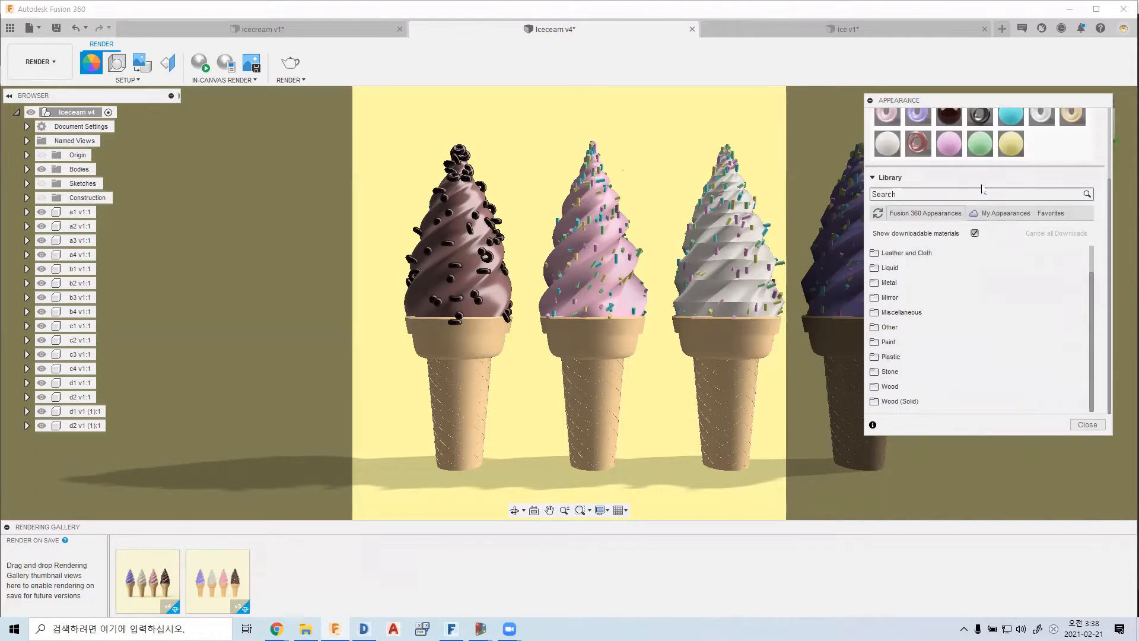
scroll(987, 185, "up", 2)
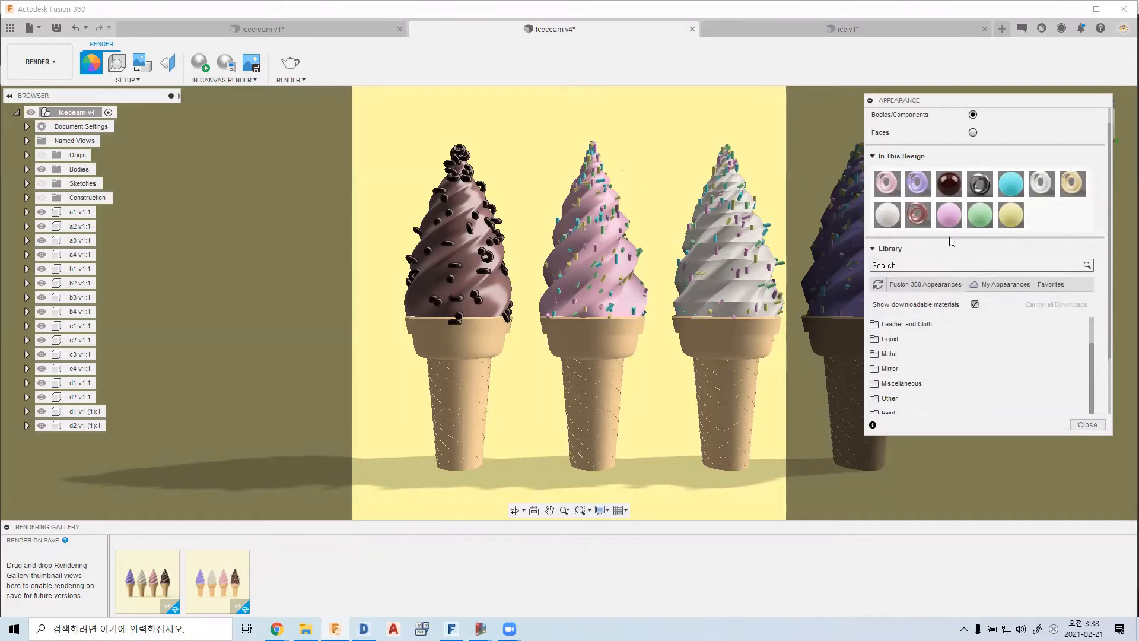
Examine the red, green and yellow Paint - Enamel Glossy appearances used for the sprinkles in this design
left_click(951, 217)
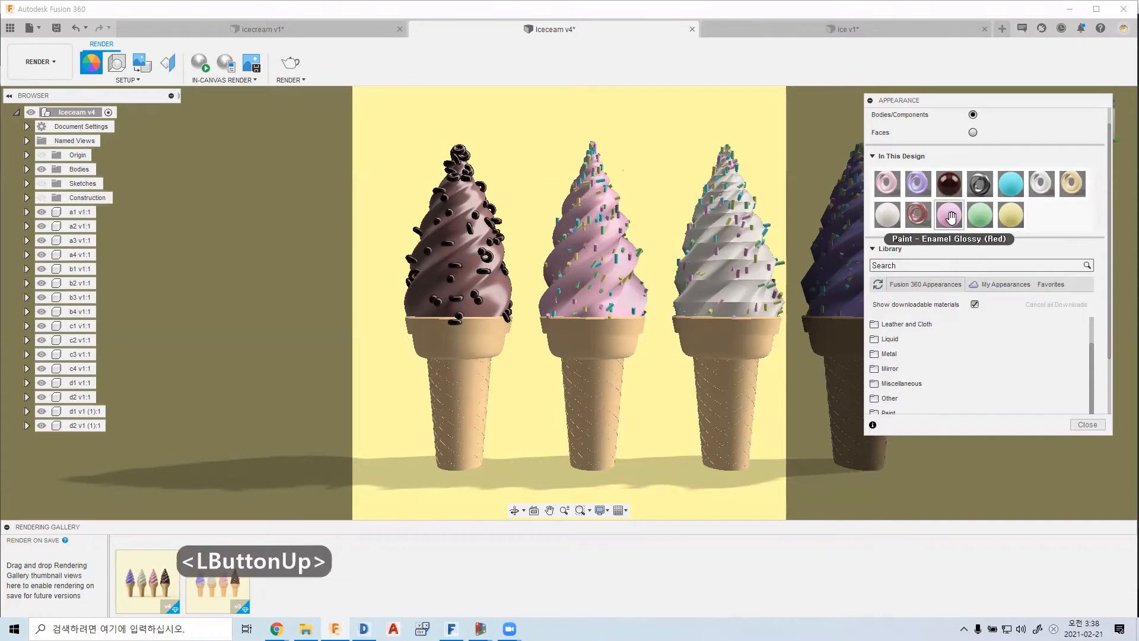
right_click(952, 221)
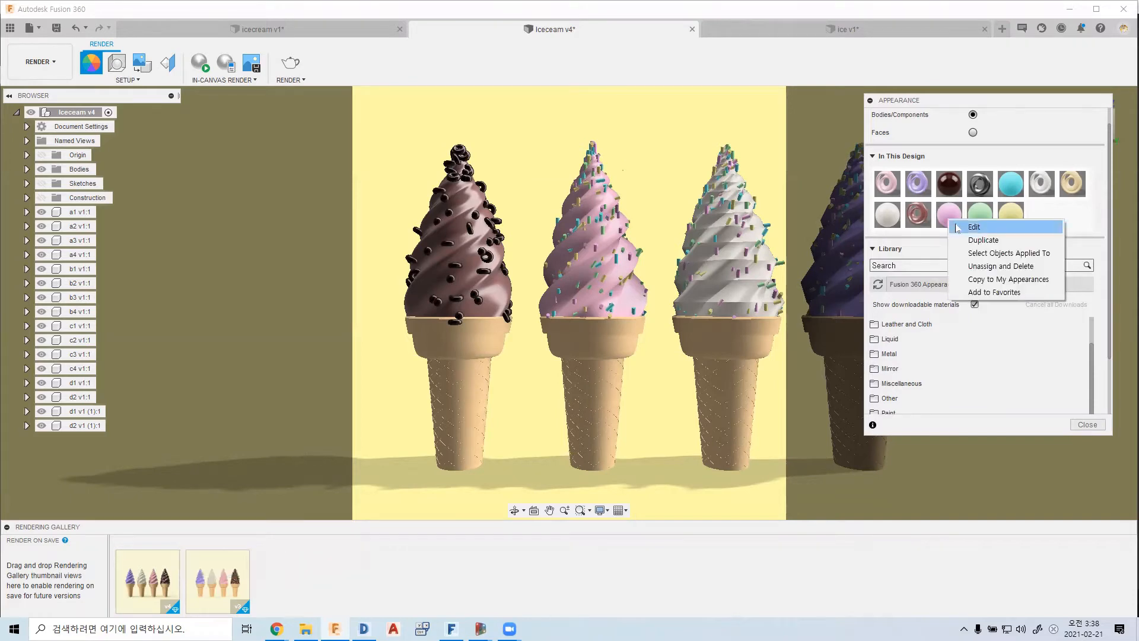
left_click(951, 216)
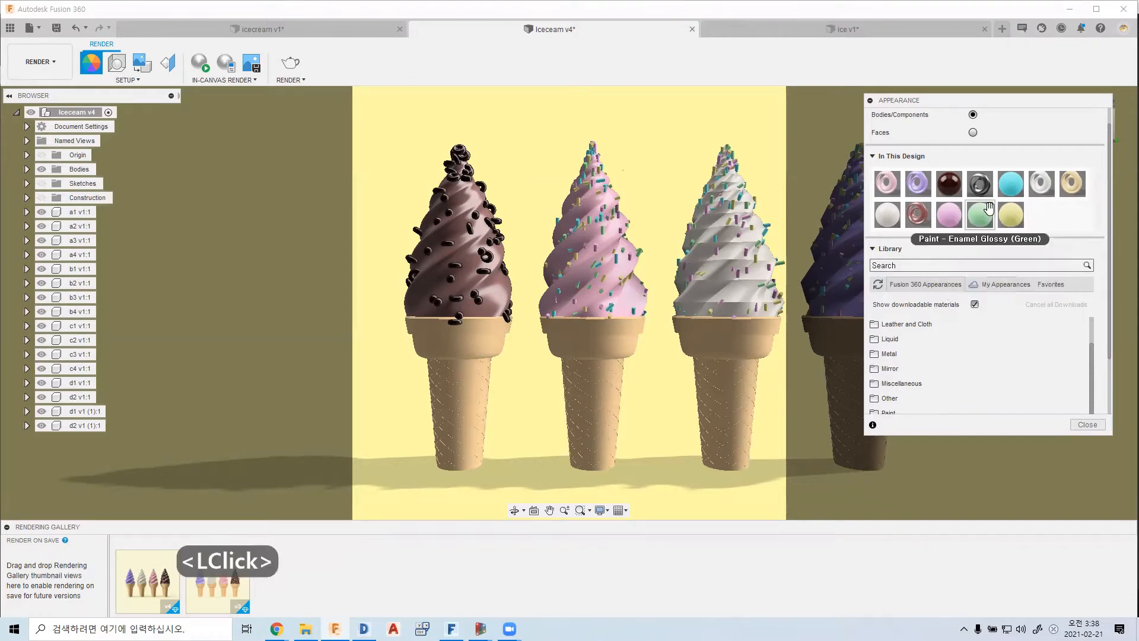
left_click(955, 213)
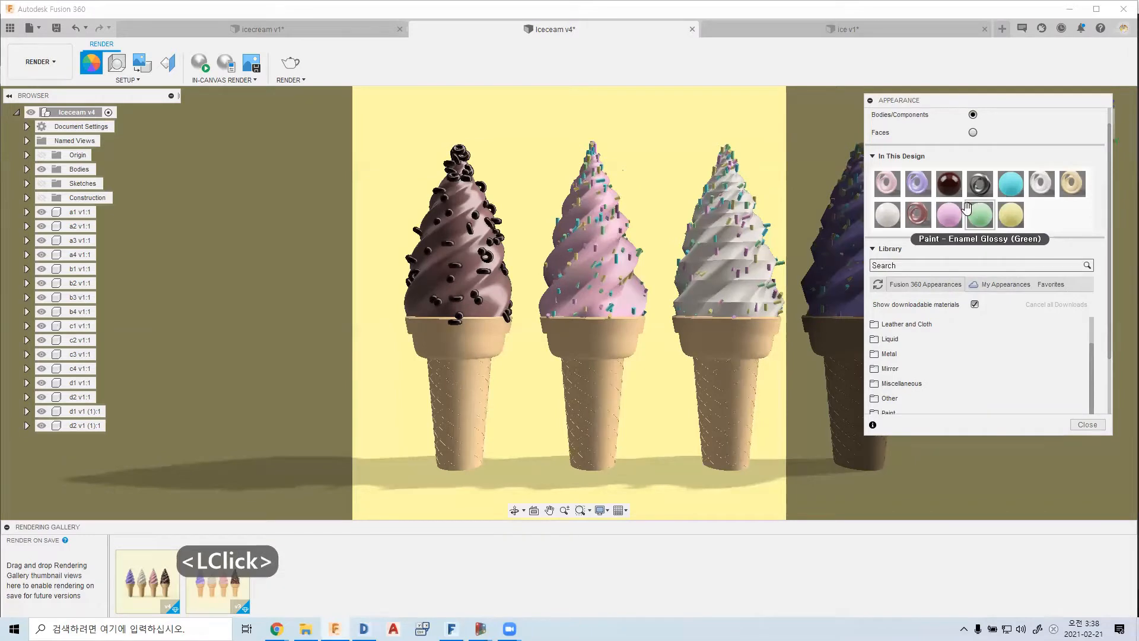
left_click(1010, 214)
left_click(948, 217)
left_click(944, 217)
left_click(943, 217)
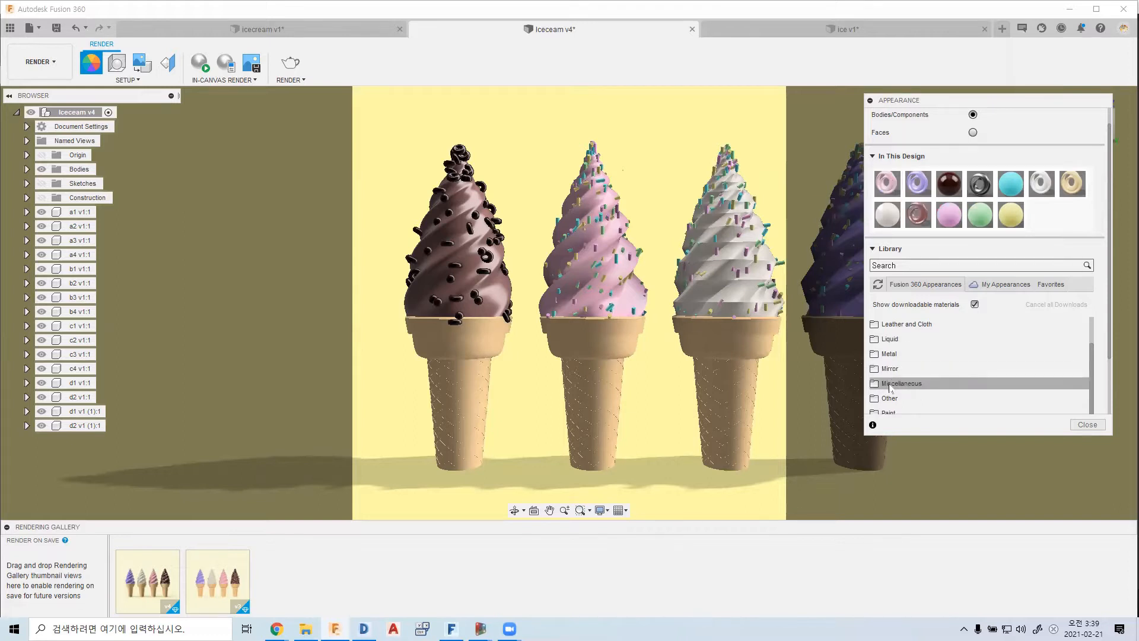
Browse the Plastic category of the appearance library, including its Transparent and Translucent material groups
scroll(887, 382, "down", 2)
left_click(887, 357)
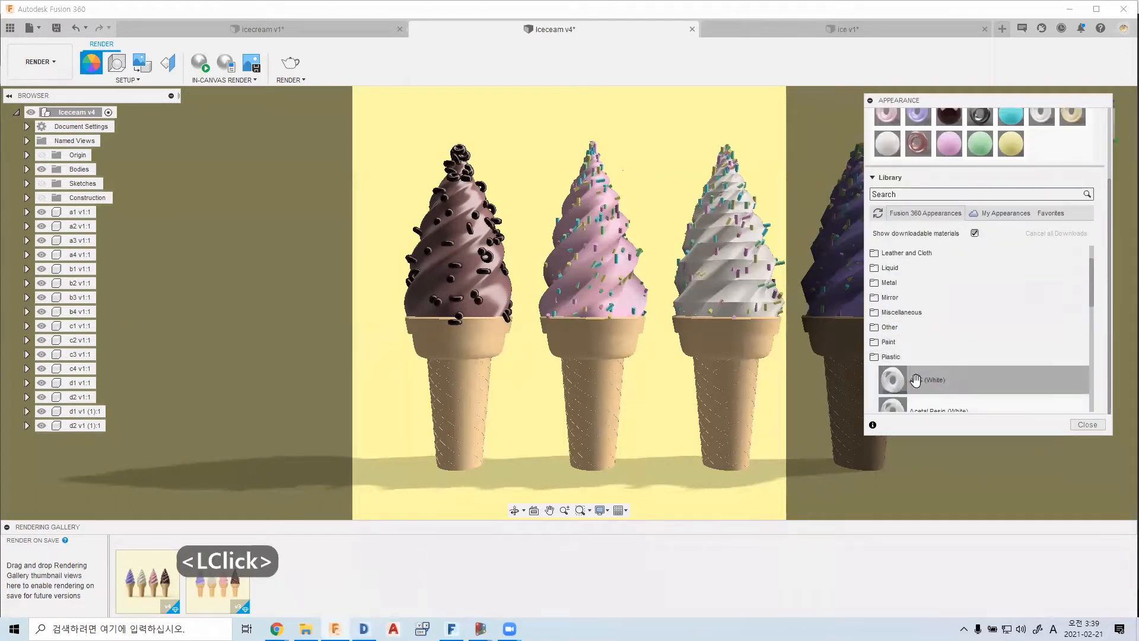
scroll(917, 385, "down", 5)
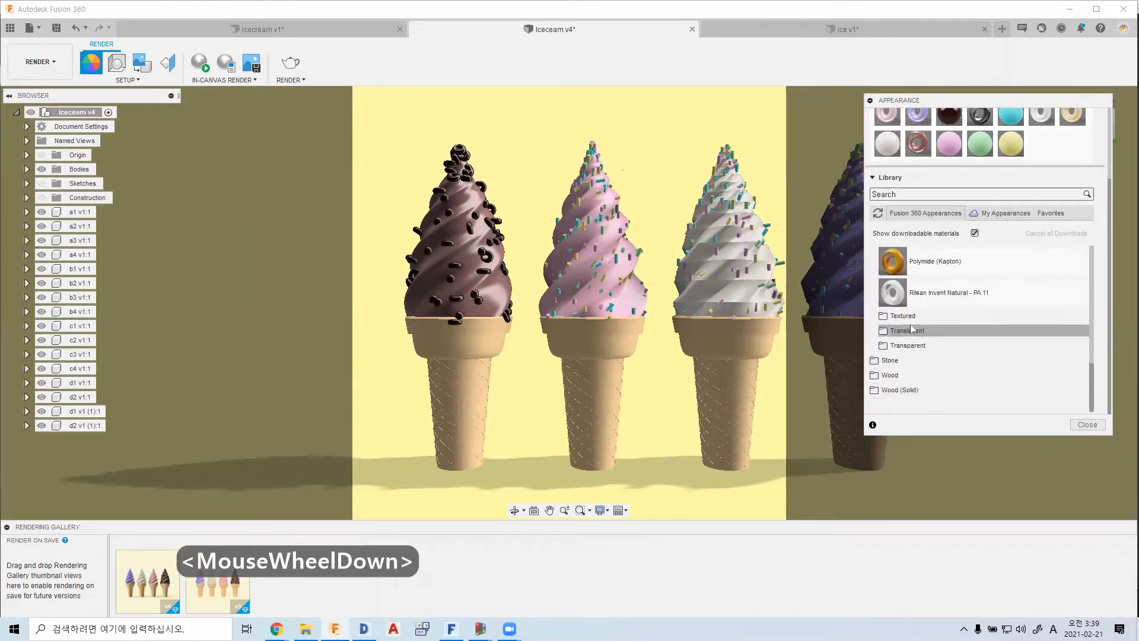
scroll(919, 314, "up", 3)
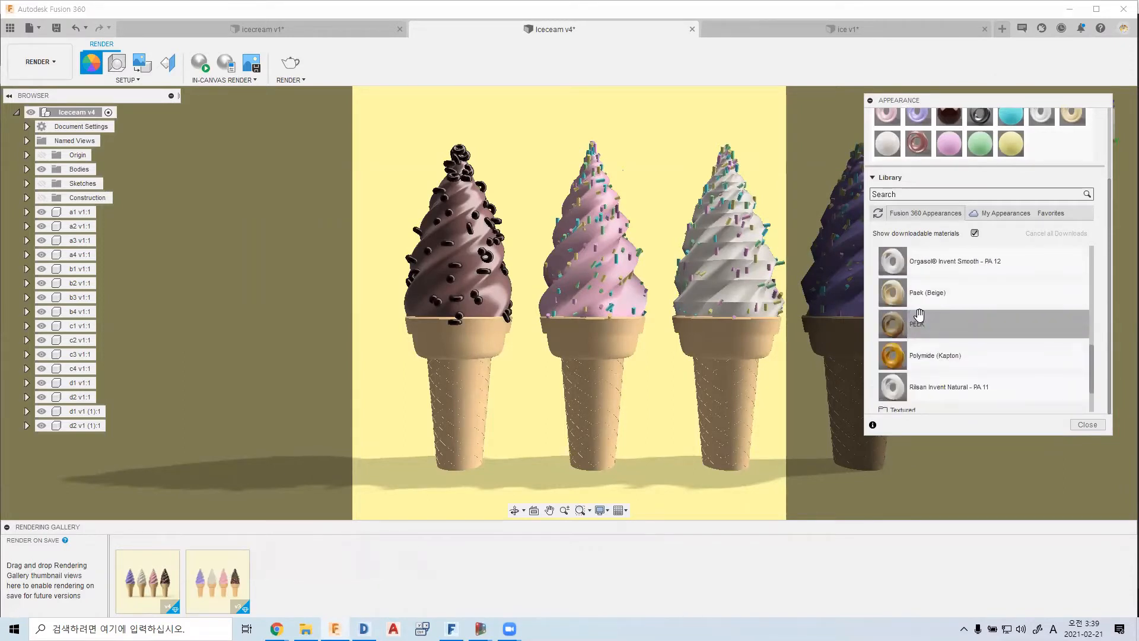
scroll(921, 324, "down", 3)
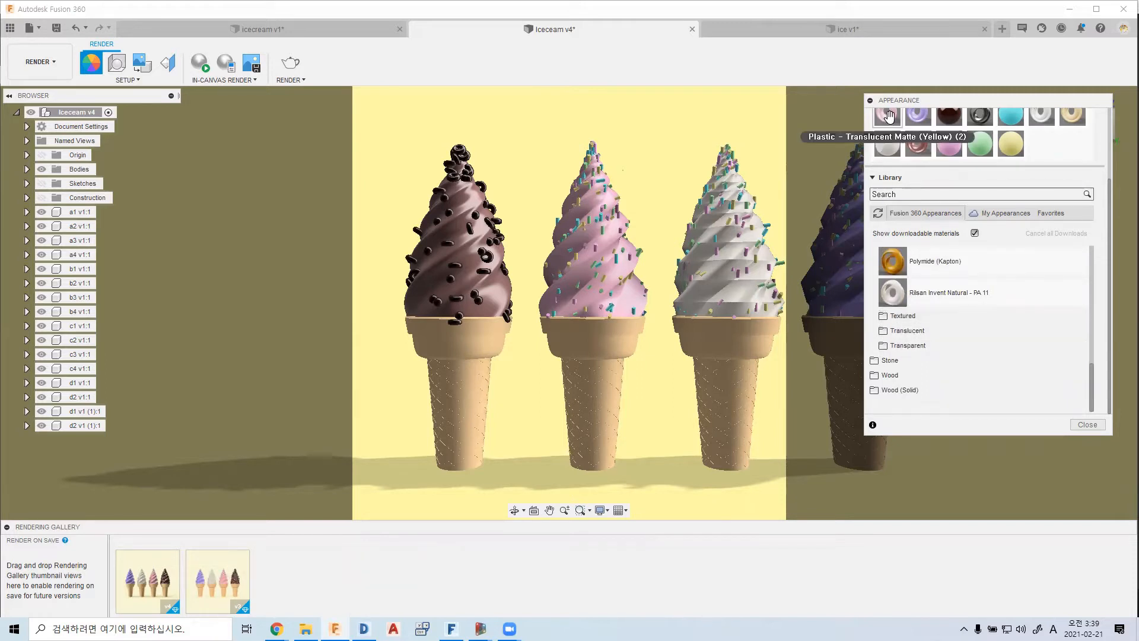
left_click(889, 348)
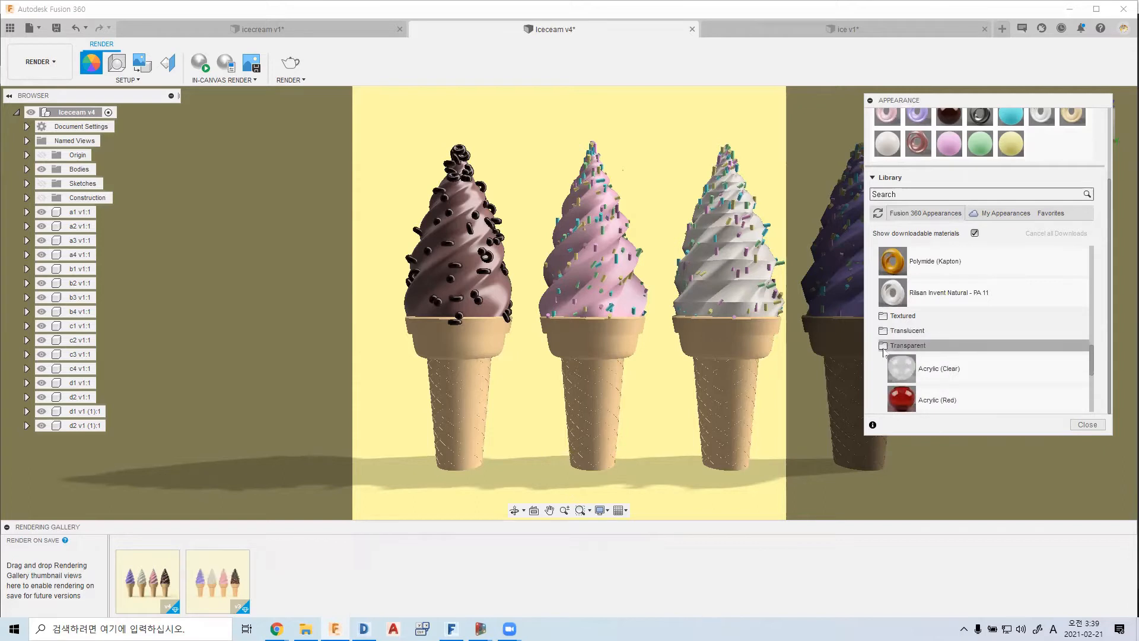
left_click(883, 349)
left_click(911, 332)
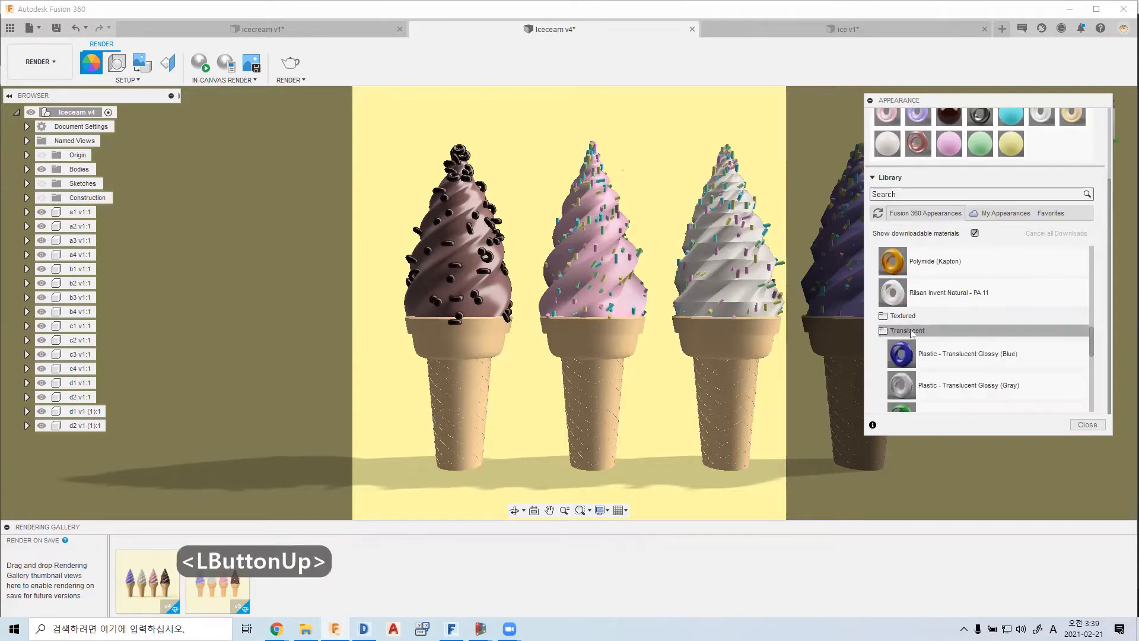
scroll(925, 341, "down", 3)
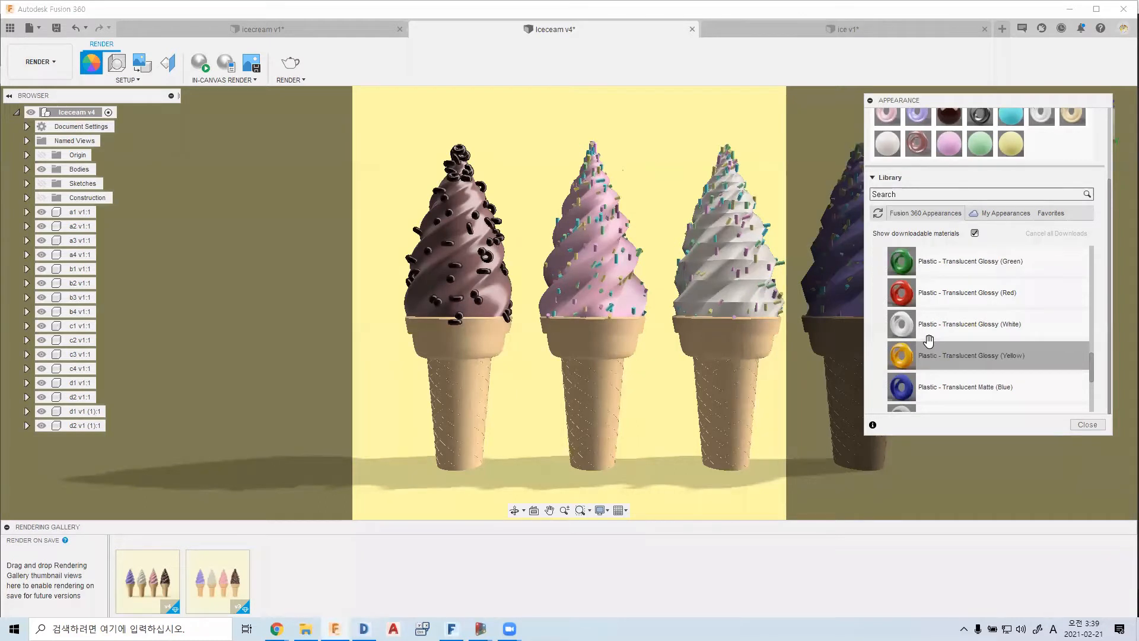
scroll(930, 341, "down", 3)
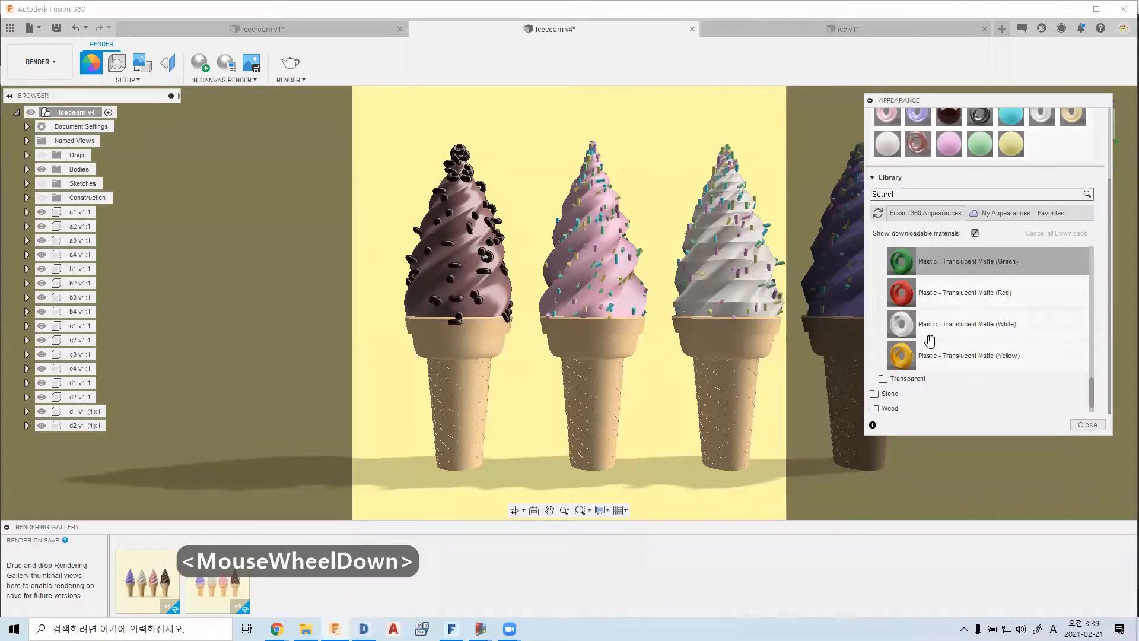
scroll(931, 339, "up", 3)
scroll(934, 338, "up", 2)
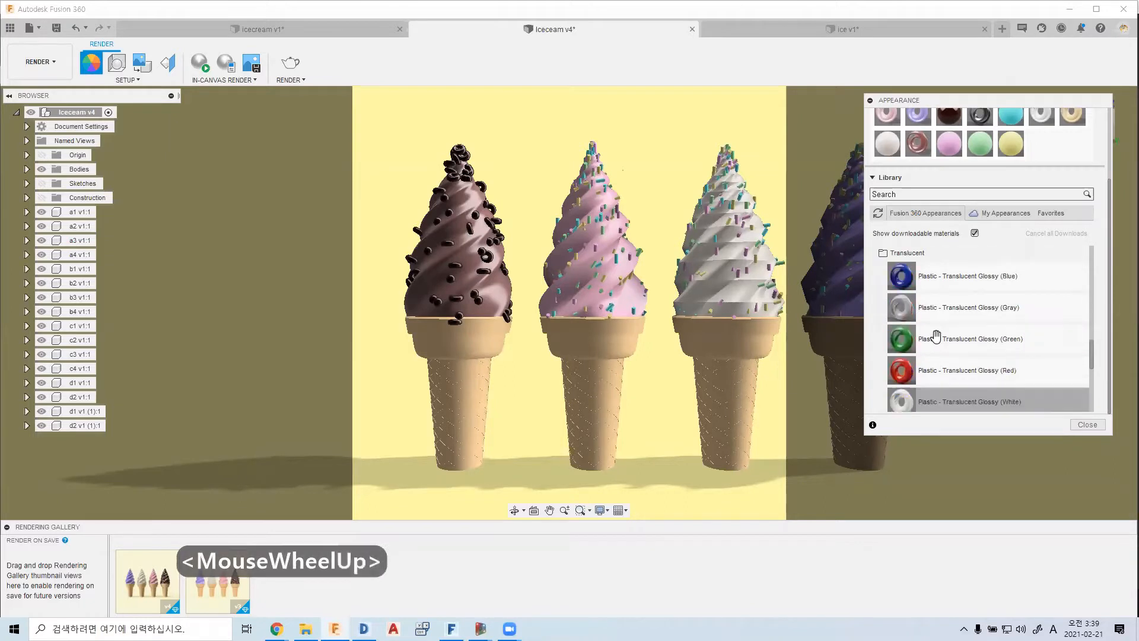
scroll(924, 293, "up", 3)
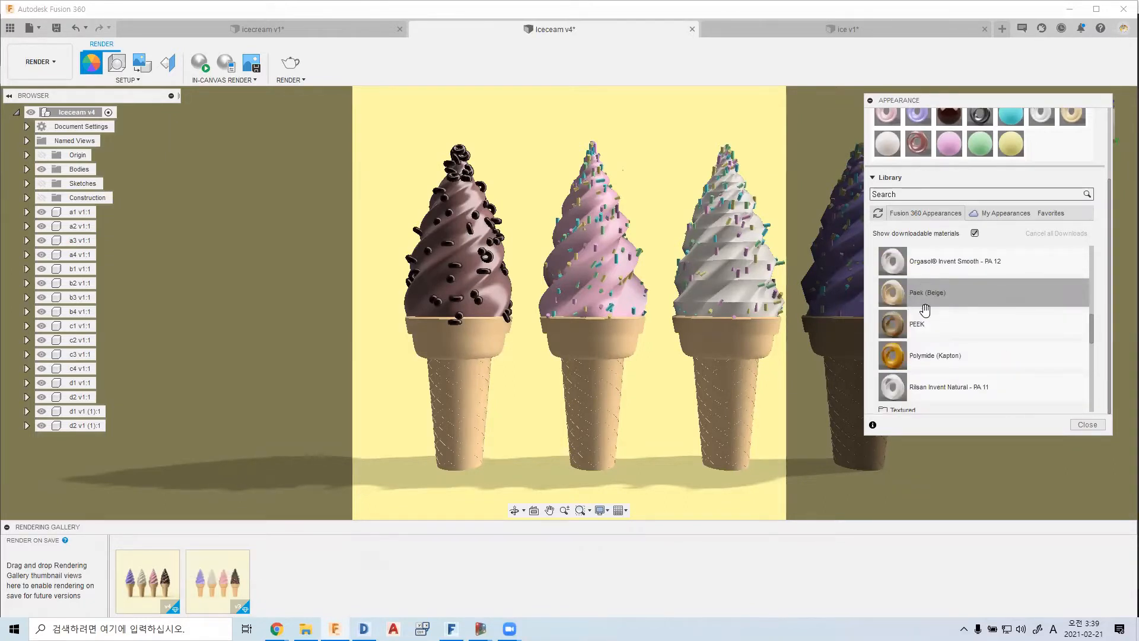
scroll(924, 201, "up", 1)
scroll(923, 200, "up", 2)
Open the pink Plastic - Translucent Matte (Yellow) (2) appearance and examine its name, color, roughness, reflectance and translucency depth
double_click(888, 207)
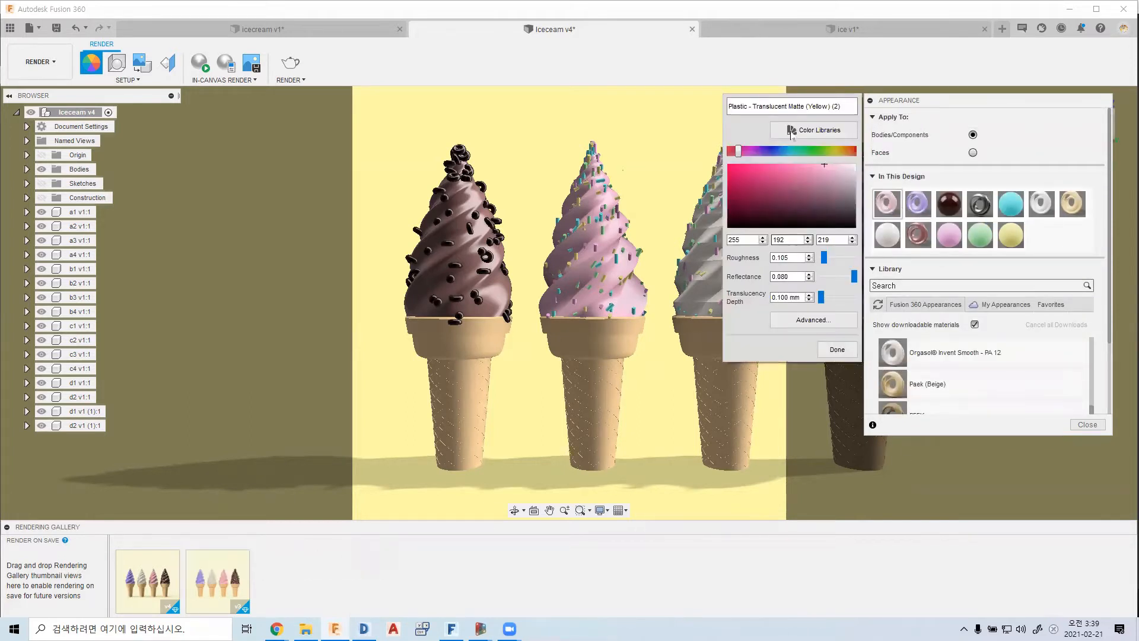
left_click_drag(801, 106, 724, 108)
left_click_drag(806, 106, 848, 108)
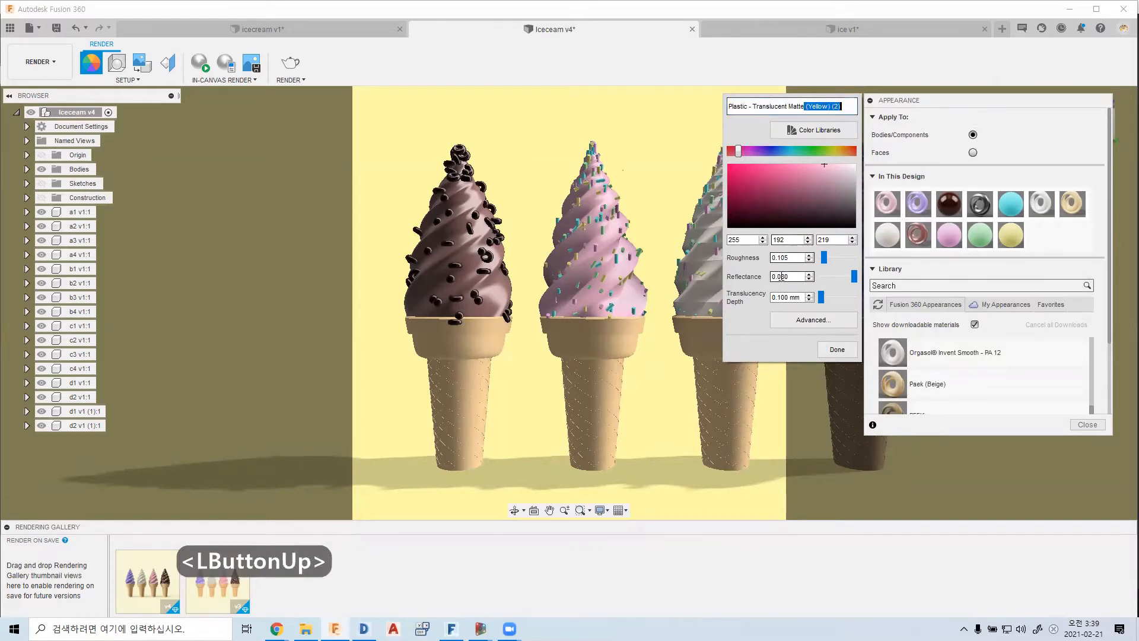
left_click(805, 106)
left_click_drag(805, 106, 724, 107)
left_click(757, 341)
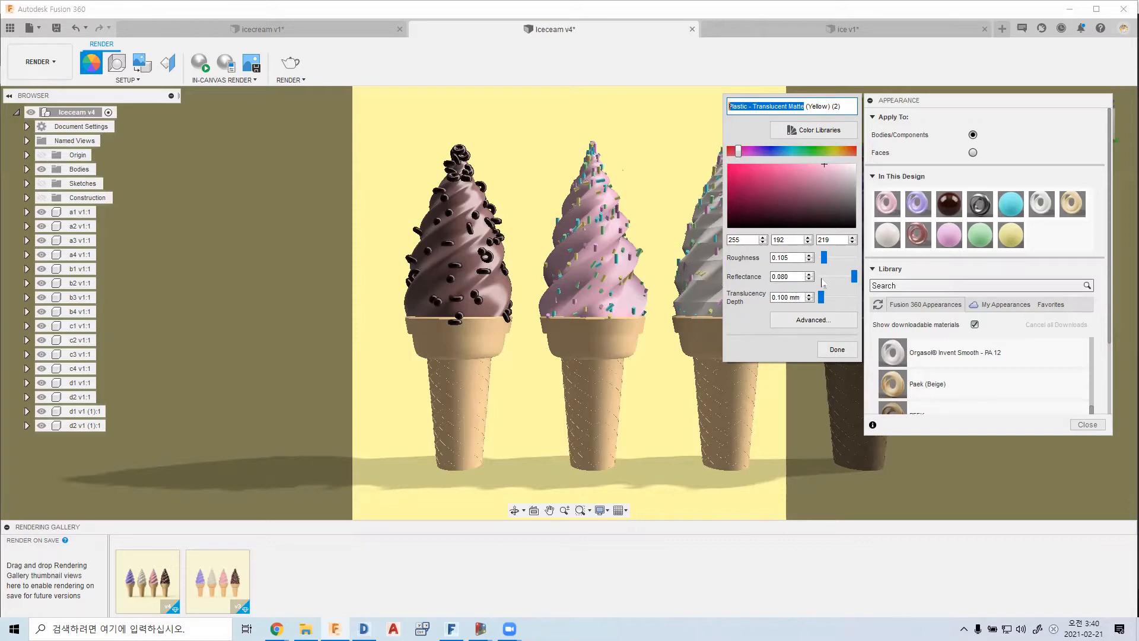
Start the in-canvas render and inspect the chocolate and pink ice cream surfaces in close-up
middle_click_drag(437, 217, 511, 255)
scroll(553, 247, "down", 3)
scroll(552, 247, "down", 2)
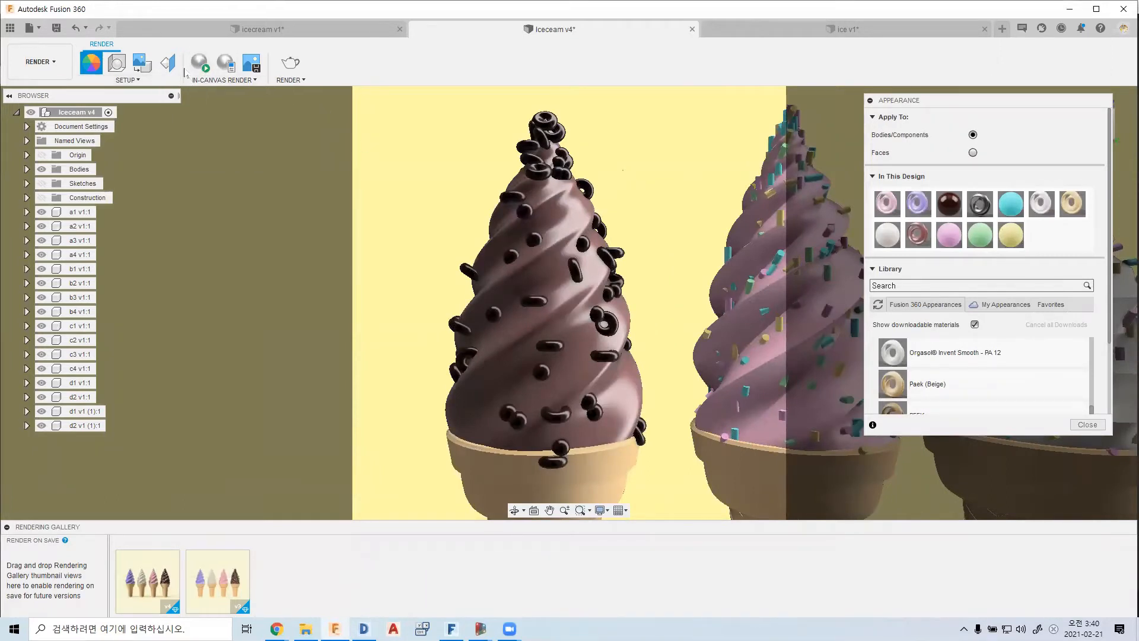
left_click(206, 66)
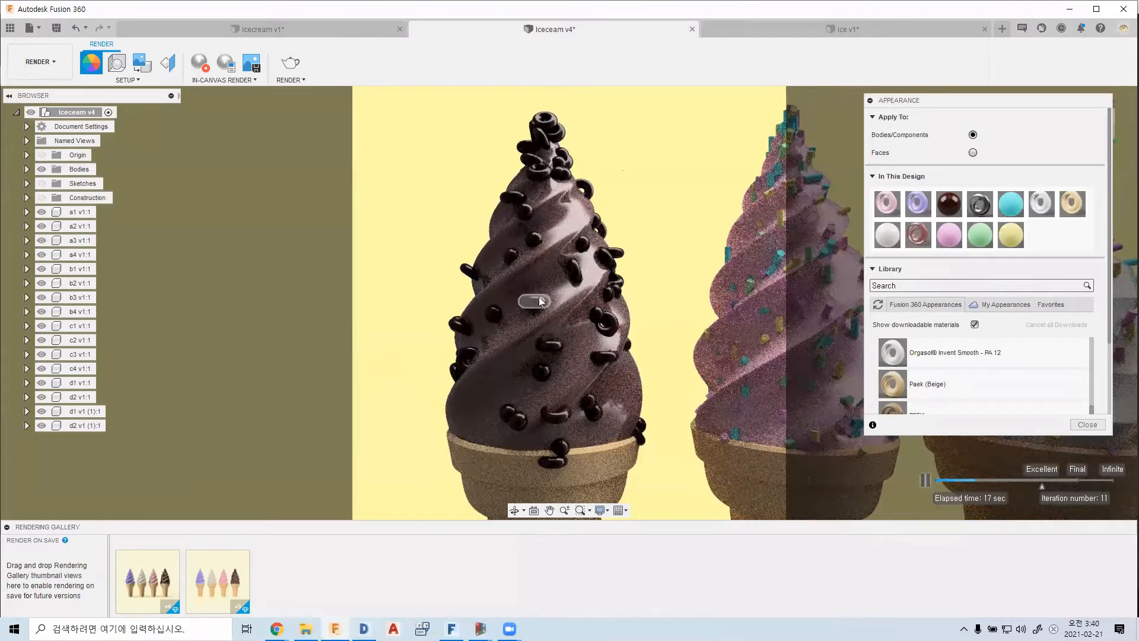
left_click_drag(539, 300, 538, 301)
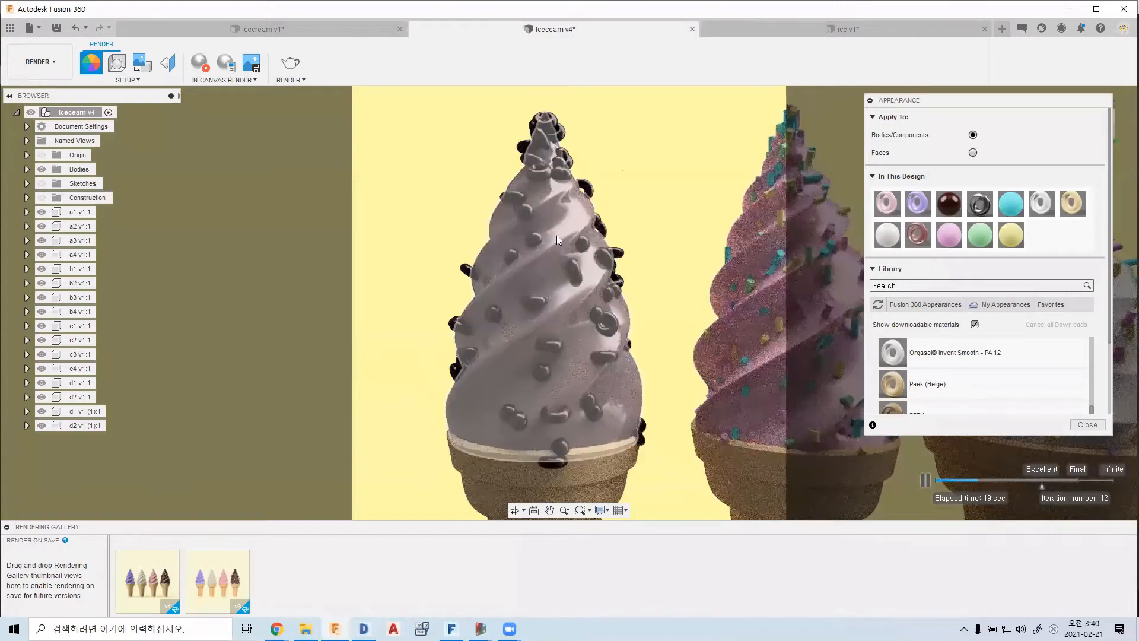
middle_click_drag(626, 255, 559, 247)
scroll(554, 253, "down", 4)
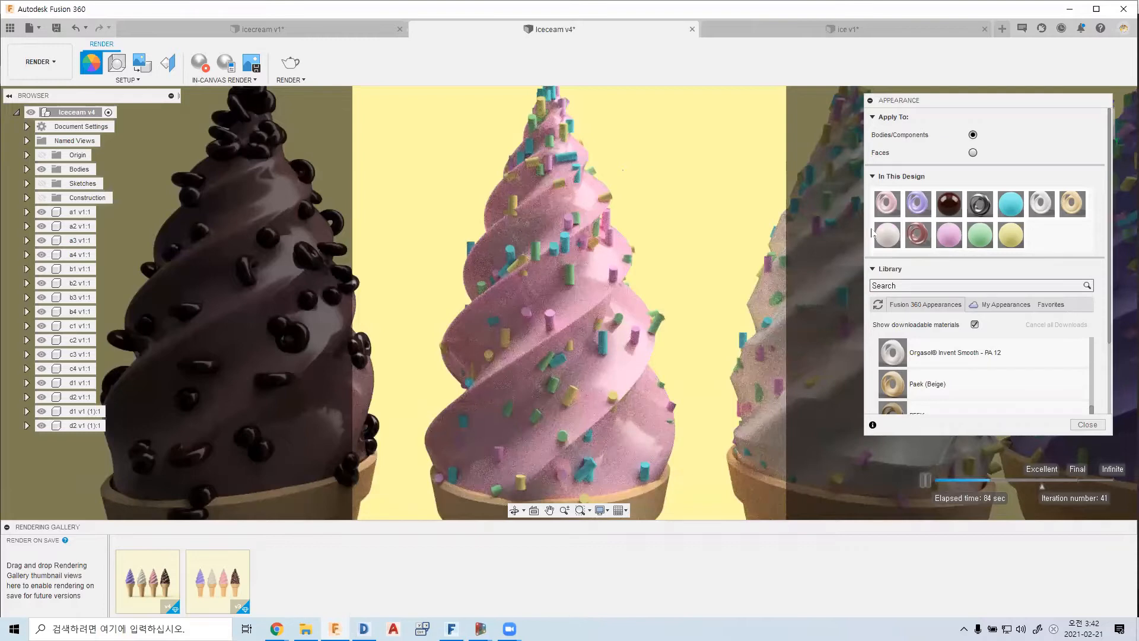
Reopen the settings of the pink Plastic - Translucent Matte (Yellow) (2) appearance and compare them with the rendered ice cream
left_click_drag(872, 233, 831, 242)
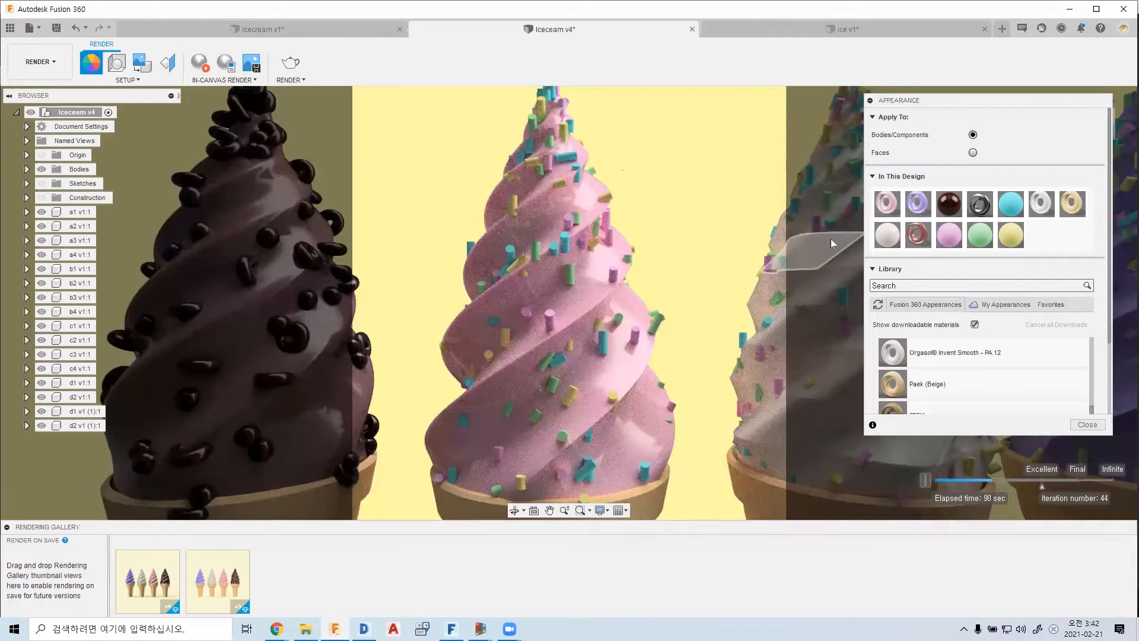
left_click_drag(813, 246, 752, 283)
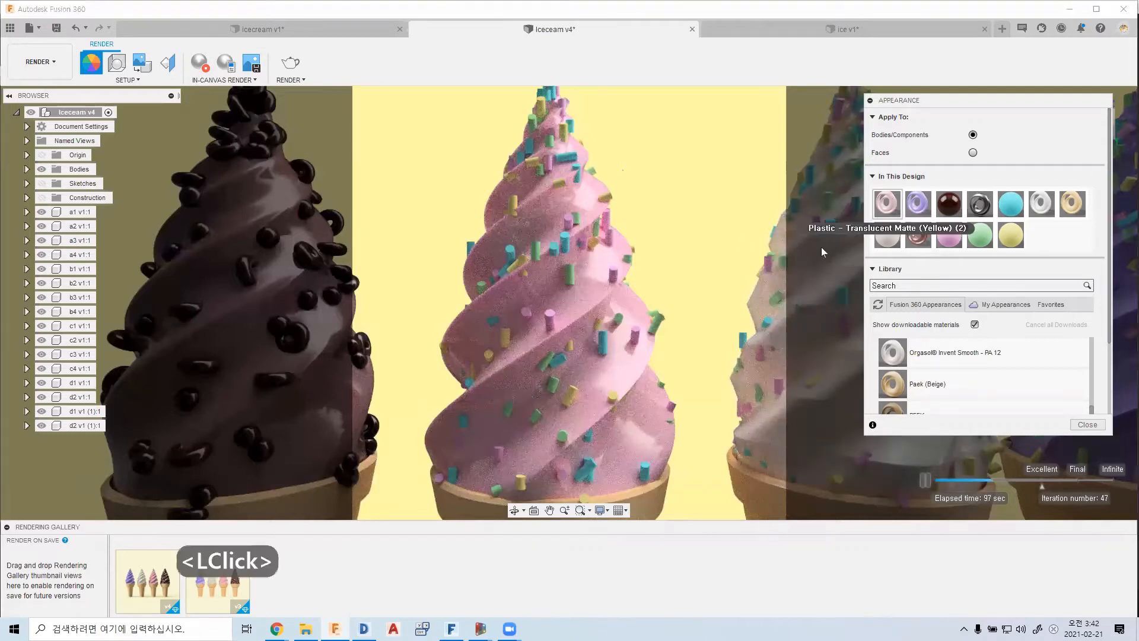
double_click(887, 203)
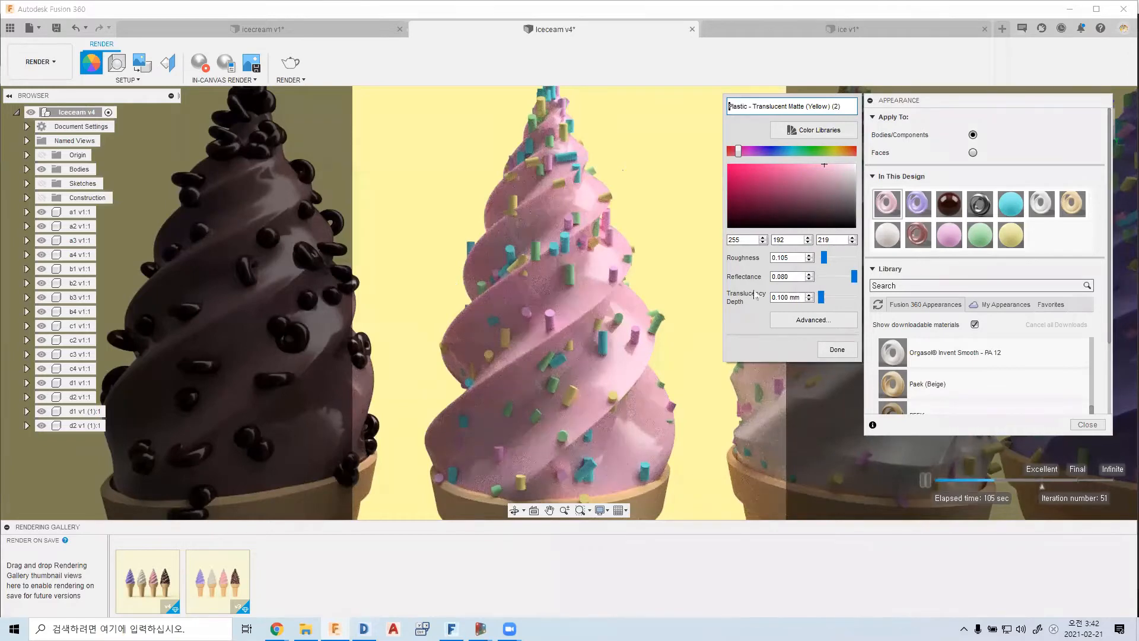
Open the advanced Material Editor for the Paint - Enamel Glossy (Red) appearance and review its parameters
double_click(953, 236)
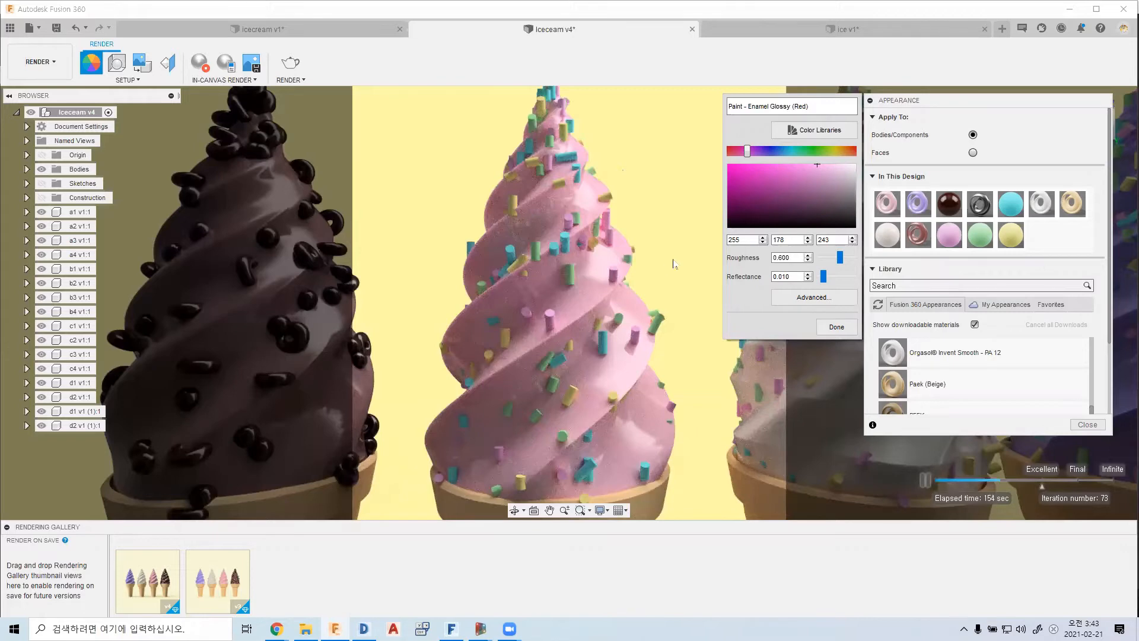
left_click(796, 299)
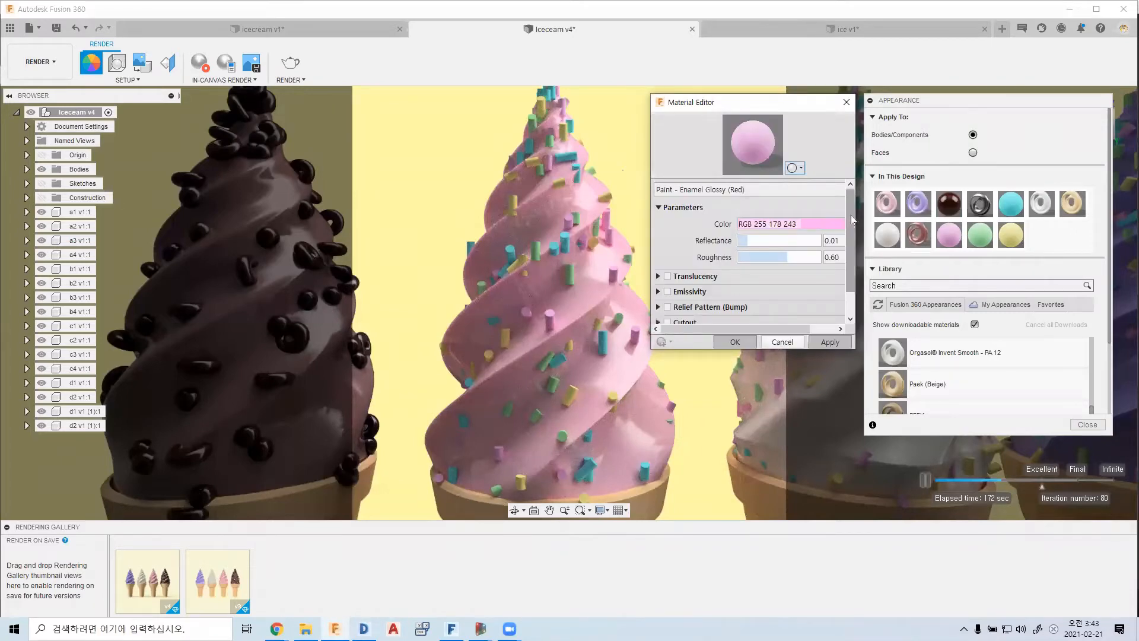
left_click_drag(850, 243, 851, 267)
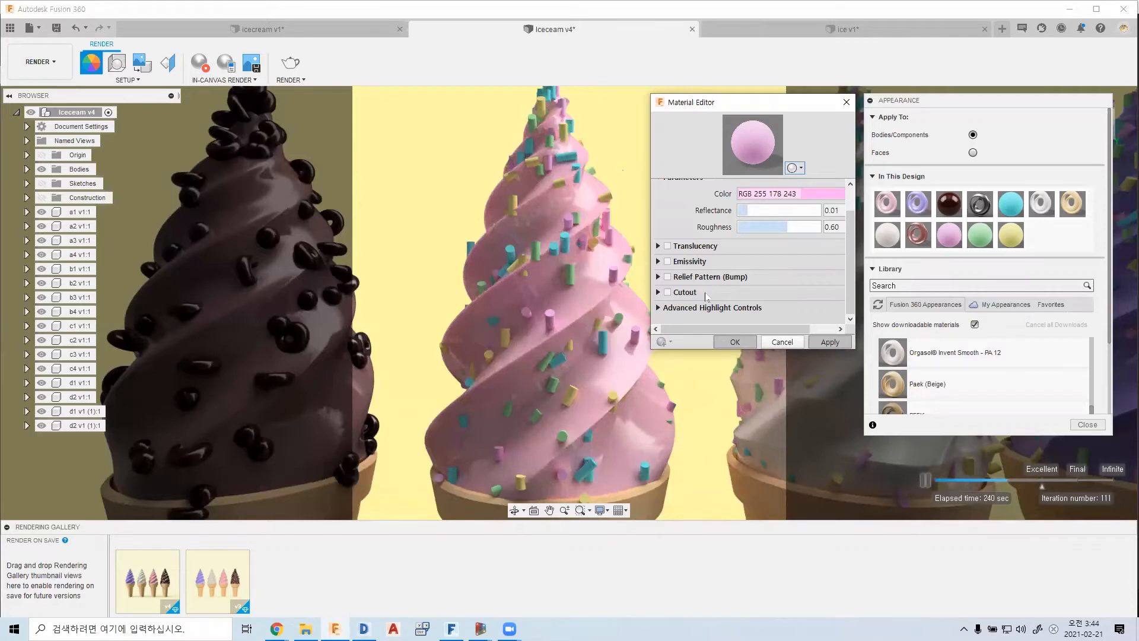
Examine the anisotropy, orientation, color and shape options under the enamel paint's Advanced Highlight Controls
left_click(659, 307)
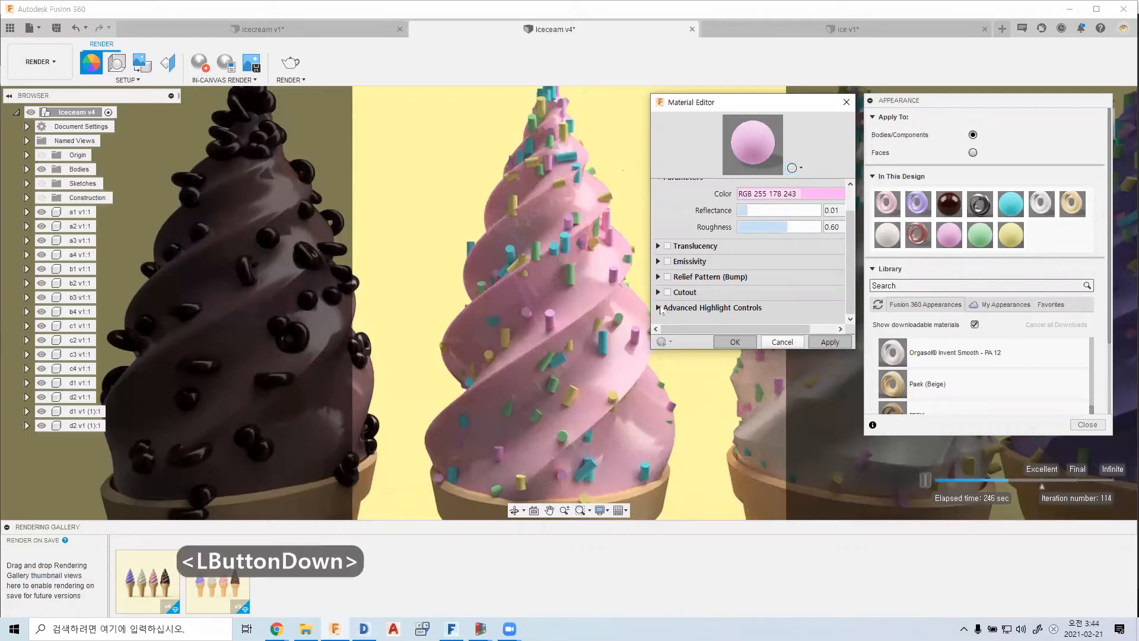
scroll(670, 261, "up", 1)
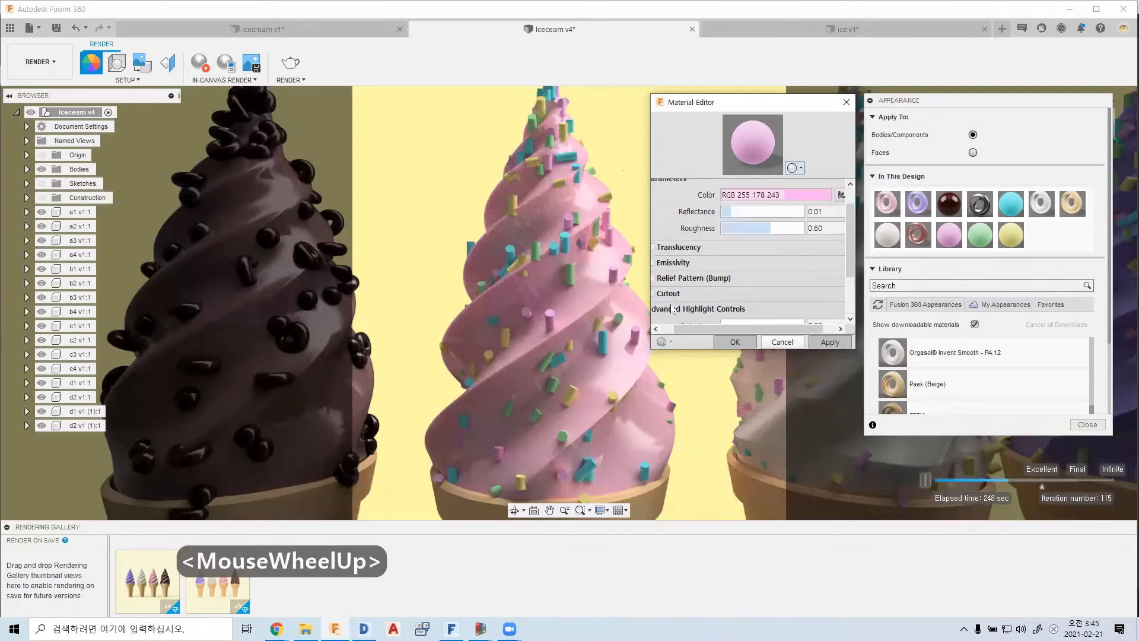
left_click_drag(671, 332, 657, 332)
scroll(762, 302, "down", 2)
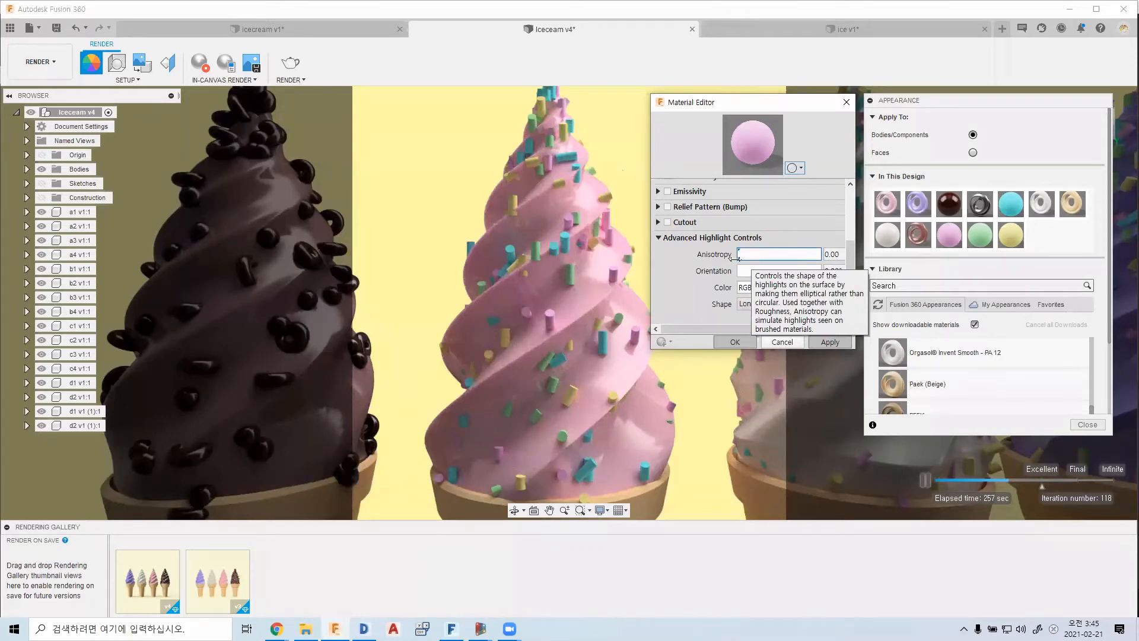
left_click_drag(735, 259, 732, 273)
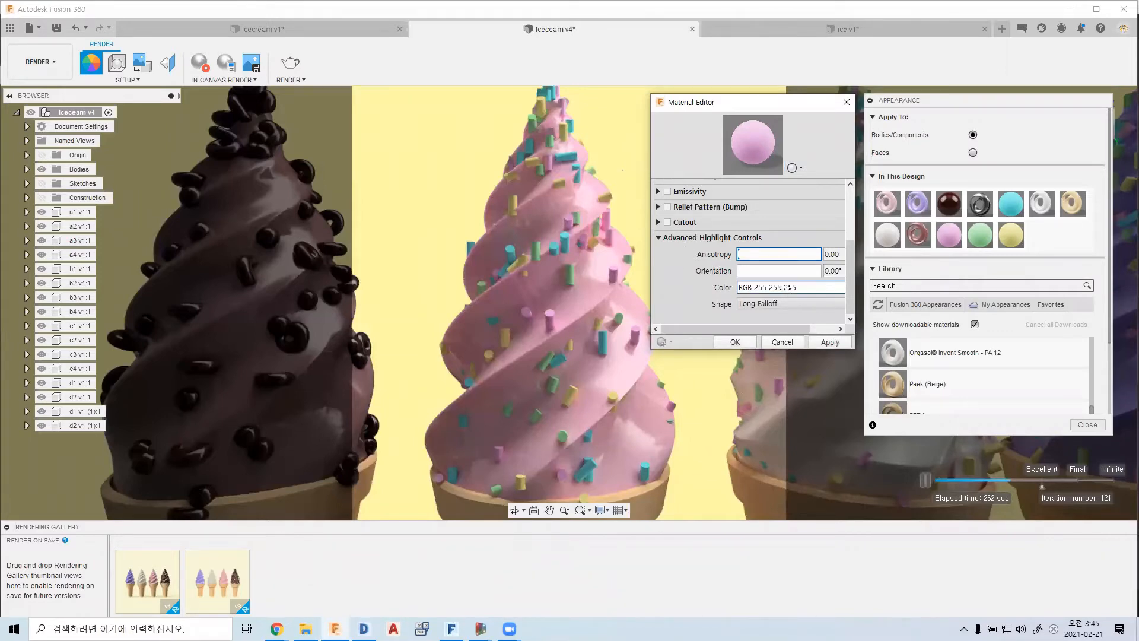
left_click(658, 238)
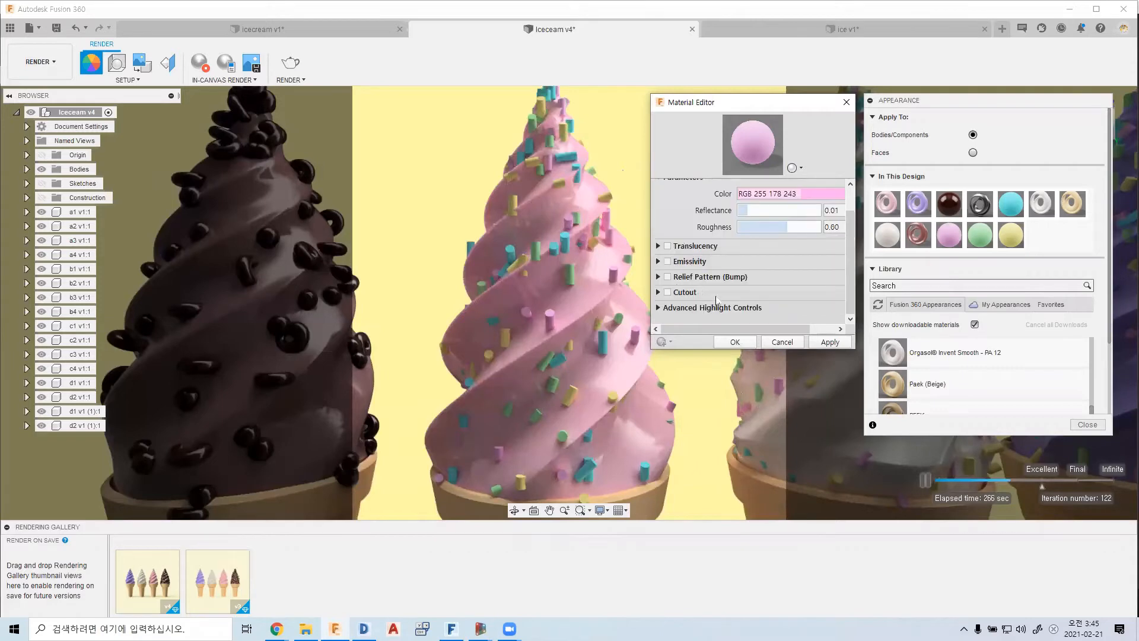
Try the Emissivity option with its luminance on the pink enamel paint, and discard the material changes
left_click(668, 261)
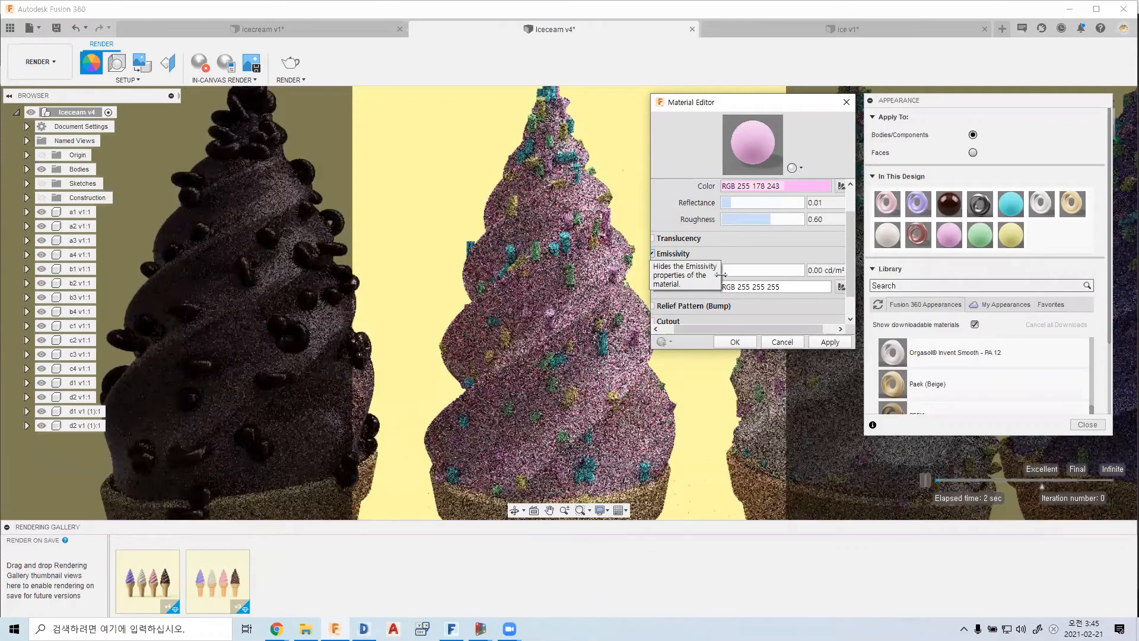
left_click_drag(720, 273, 673, 279)
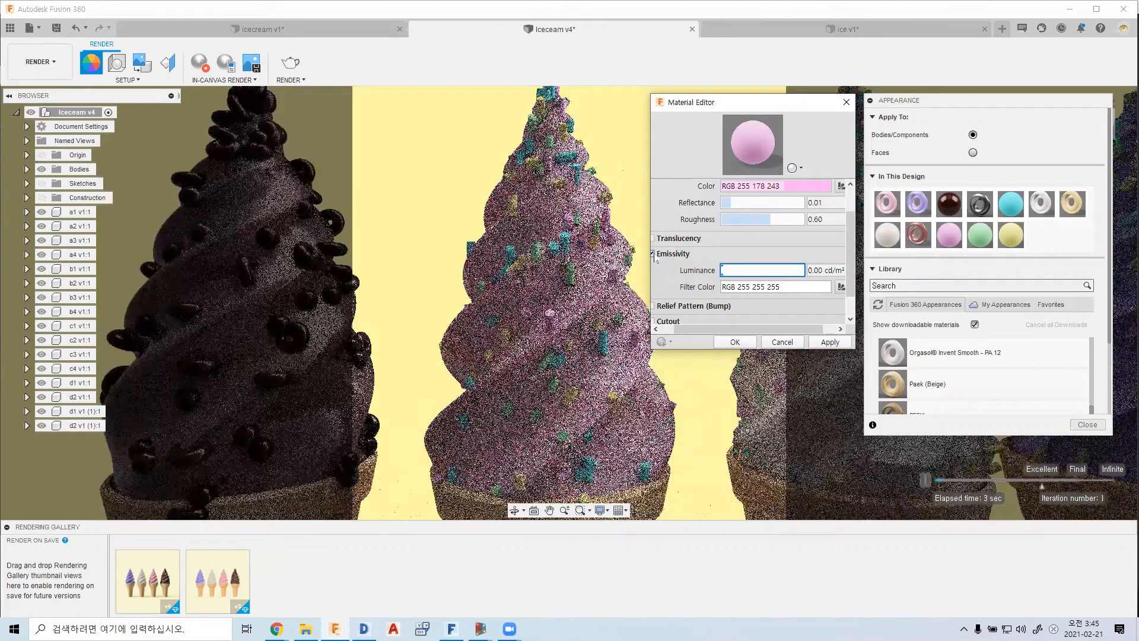
left_click(673, 256)
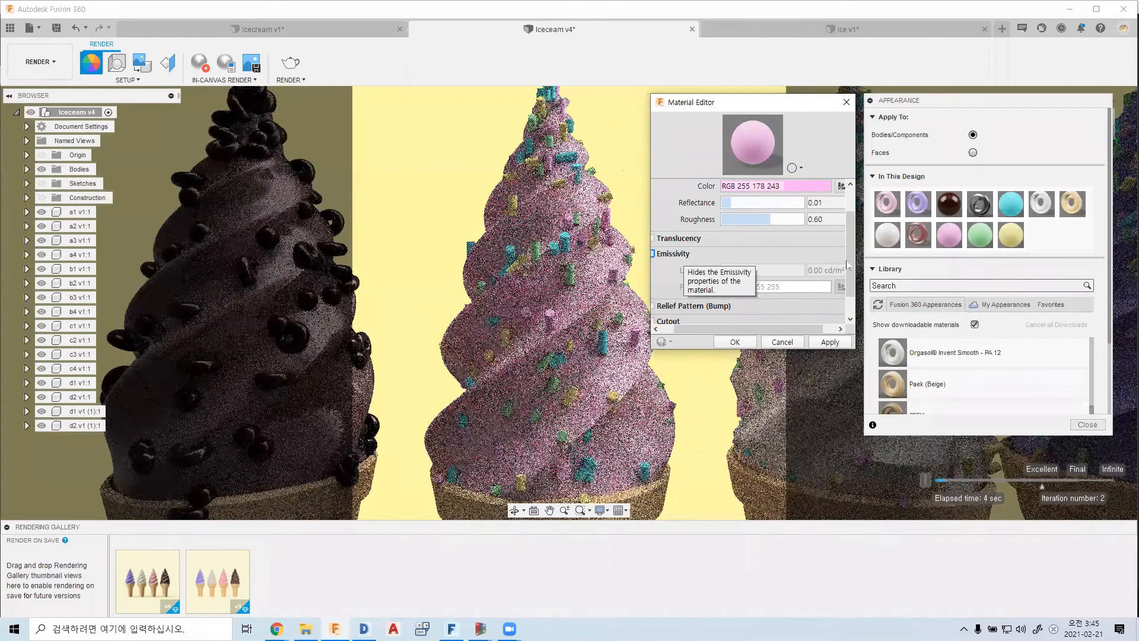
left_click_drag(852, 226, 851, 202)
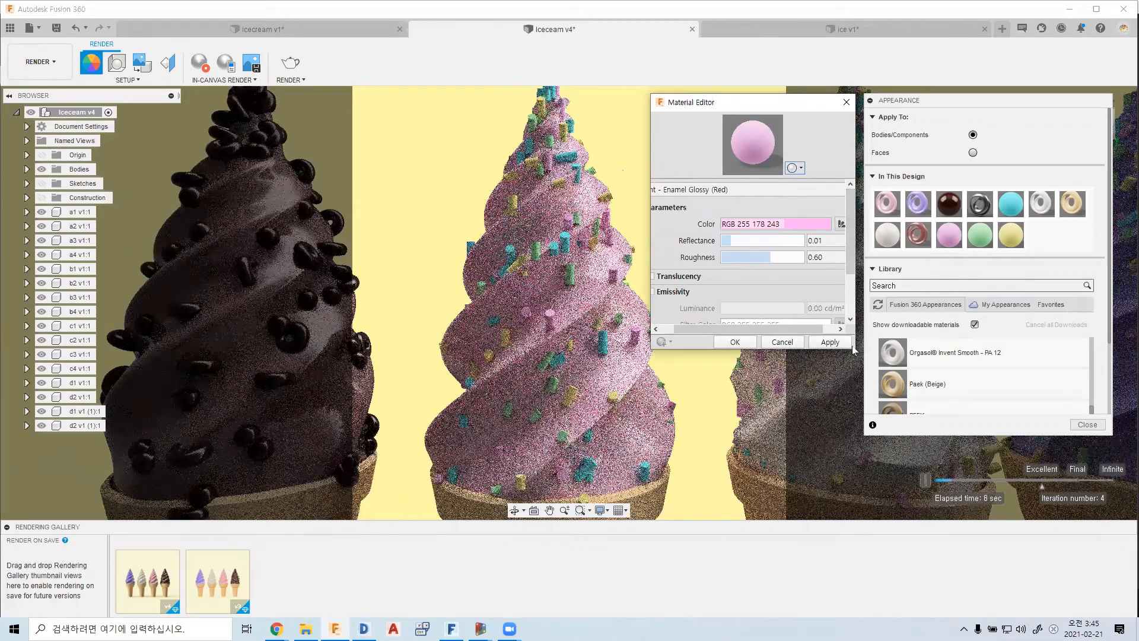
left_click(781, 342)
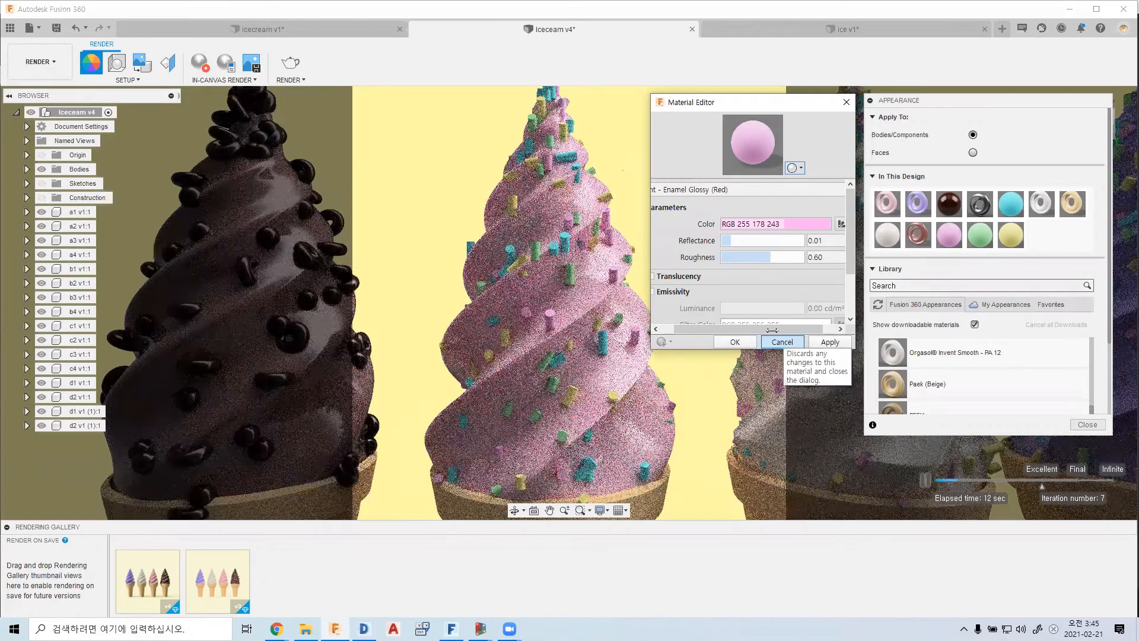
left_click(789, 343)
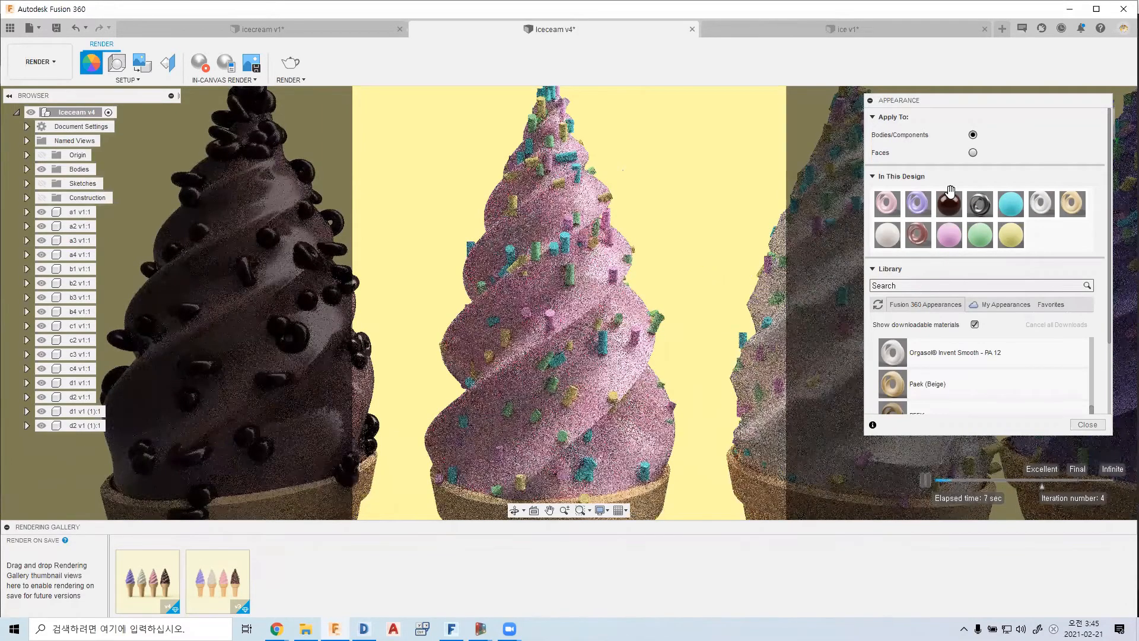
Open the settings of the Paint - Enamel Glossy (Dark Grey) appearance and inspect the rendered chocolate ice cream in close-up
double_click(949, 202)
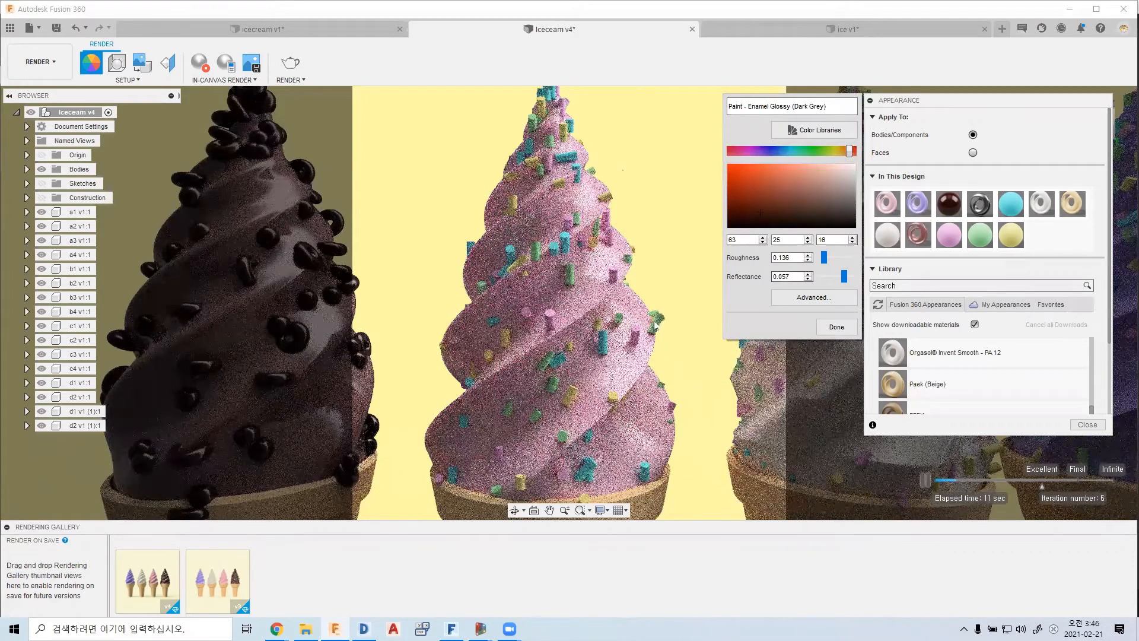
middle_click_drag(655, 326, 738, 295)
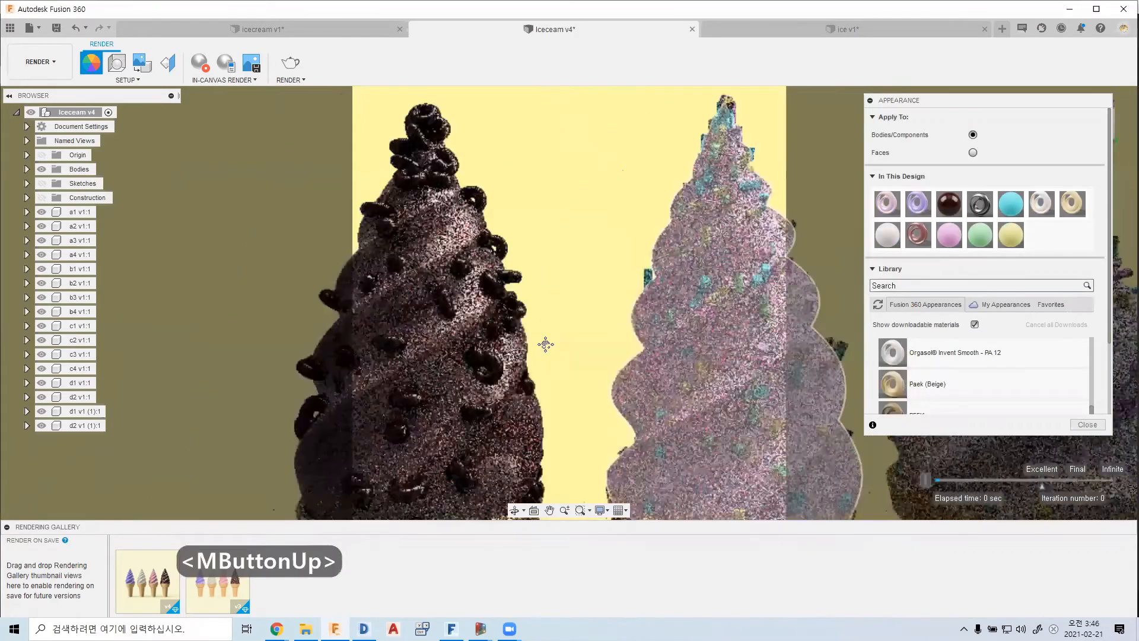
middle_click_drag(546, 344, 688, 307)
scroll(636, 290, "down", 1)
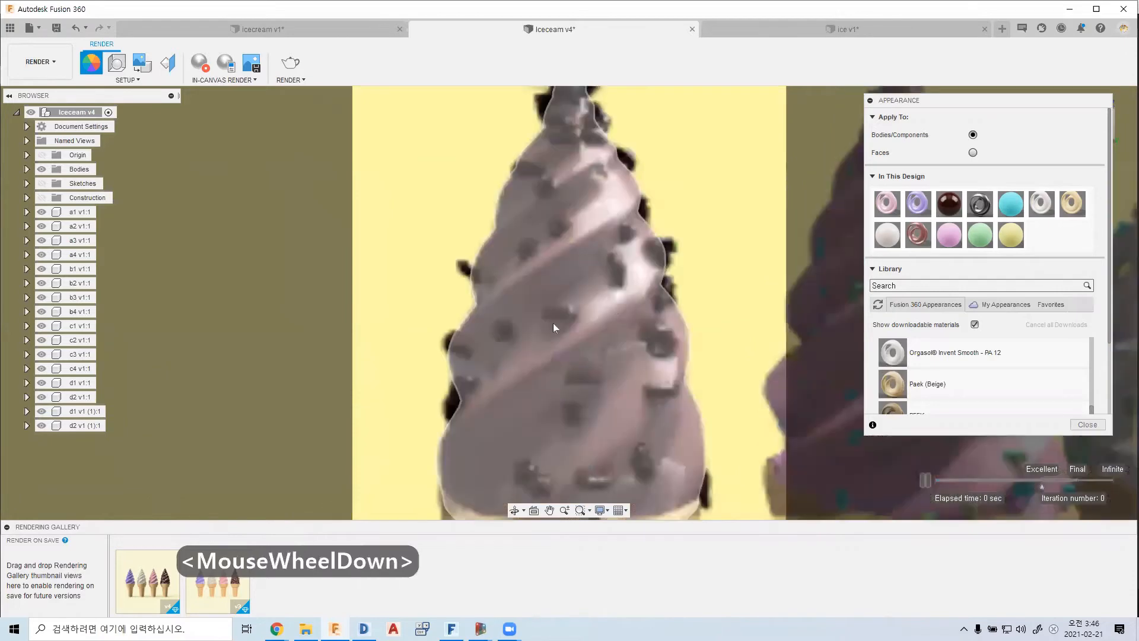
scroll(553, 325, "down", 1)
scroll(552, 322, "up", 2)
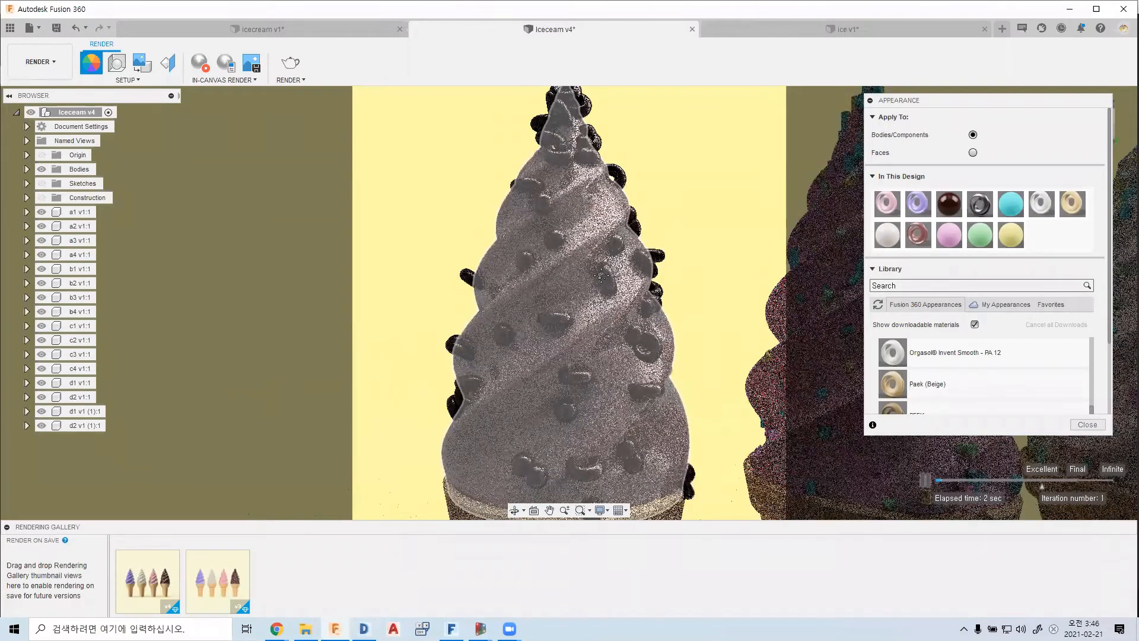
Inspect the rendered wafer cone beneath the chocolate ice cream in close-up
scroll(602, 275, "up", 1)
middle_click_drag(579, 281, 566, 262)
scroll(615, 319, "up", 2)
middle_click_drag(661, 362, 590, 318)
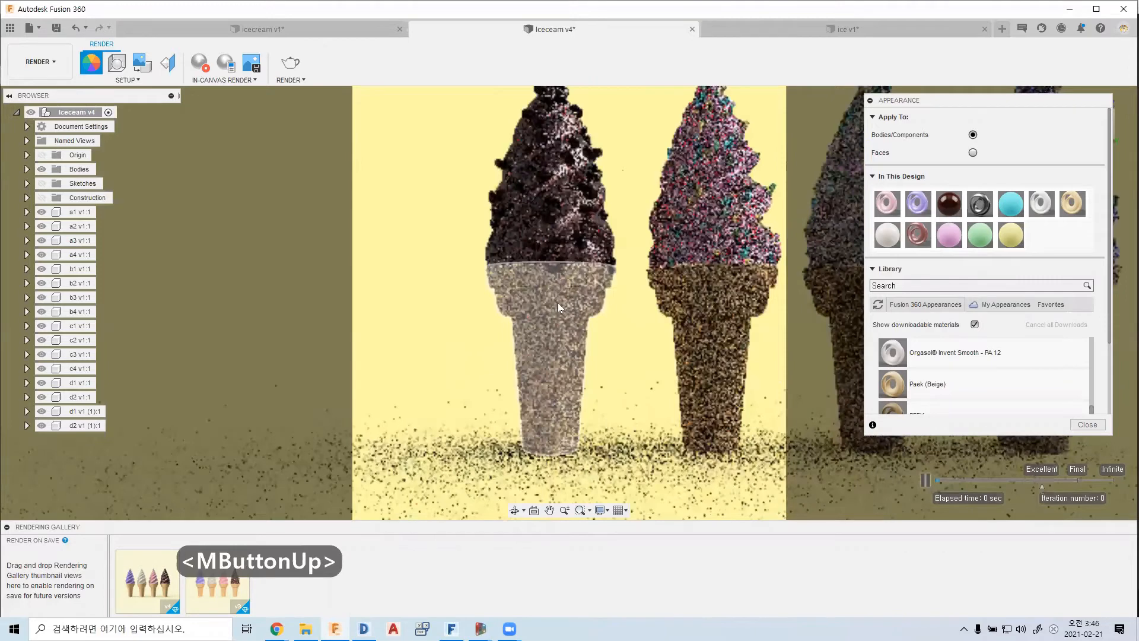
scroll(567, 323, "down", 1)
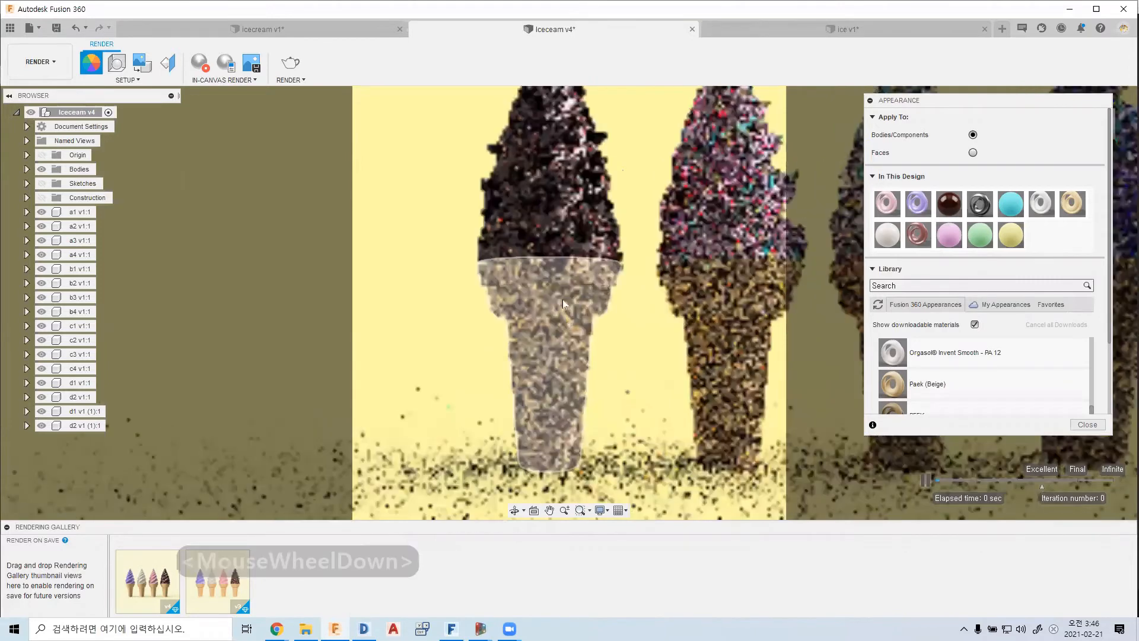
scroll(563, 300, "down", 1)
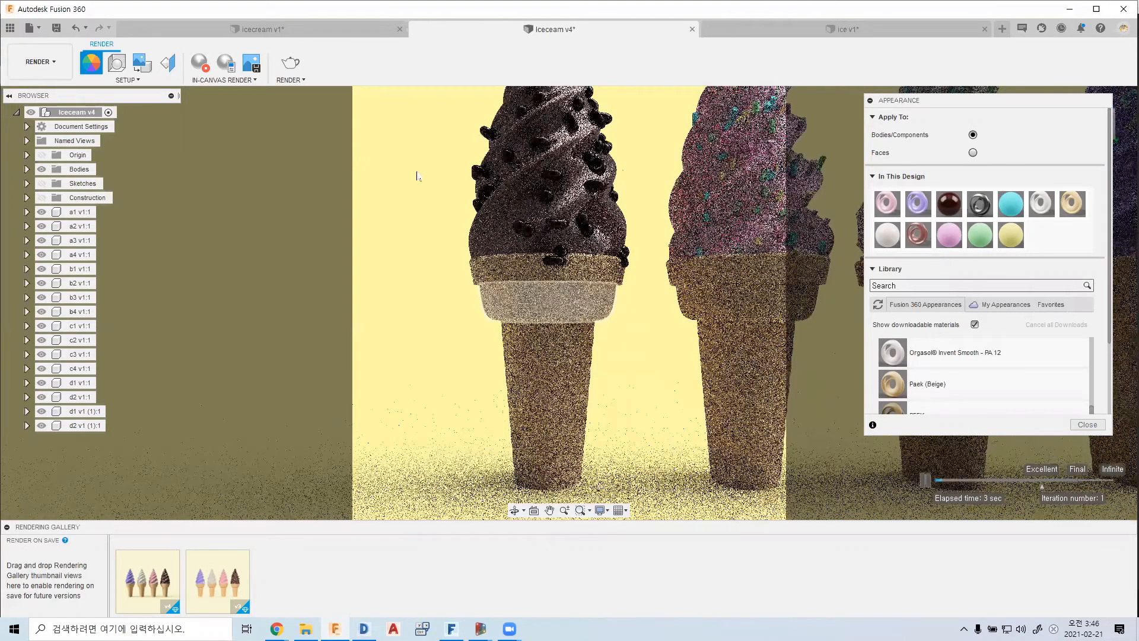
Close the Appearance settings and frame all four ice cream cones in the in-canvas render
left_click(1101, 429)
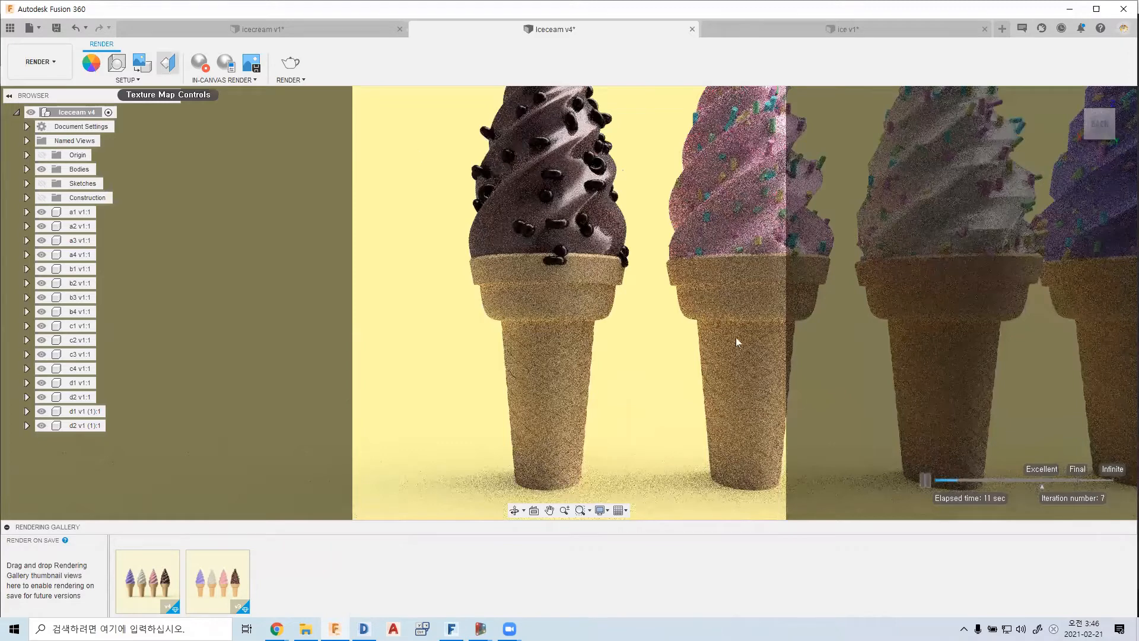
scroll(647, 350, "up", 2)
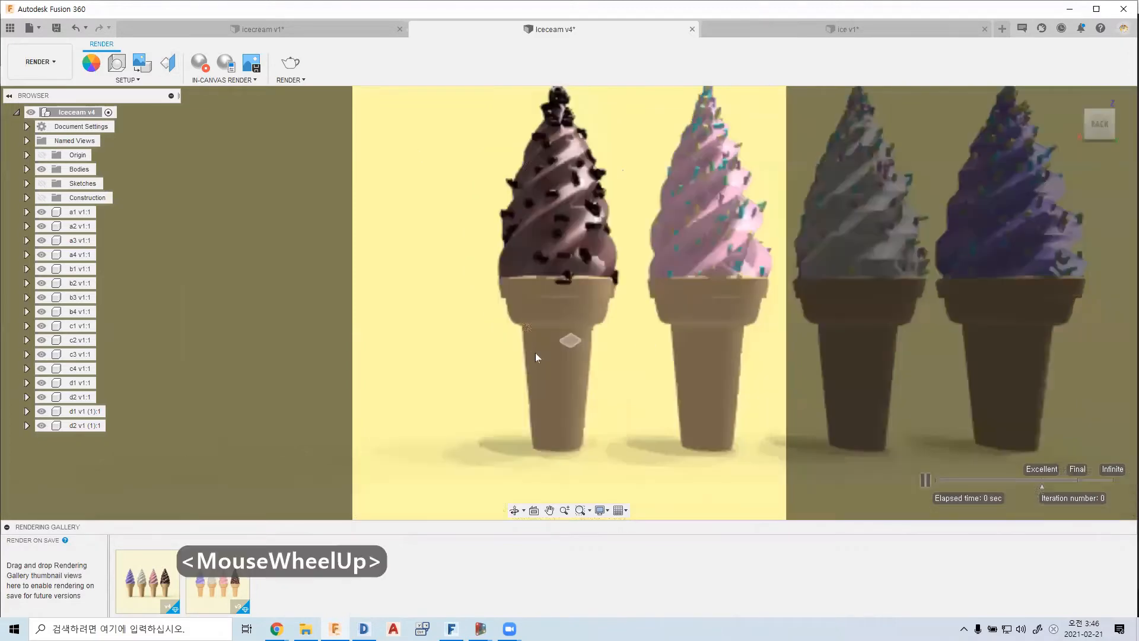
scroll(534, 356, "up", 3)
middle_click_drag(594, 368, 543, 357)
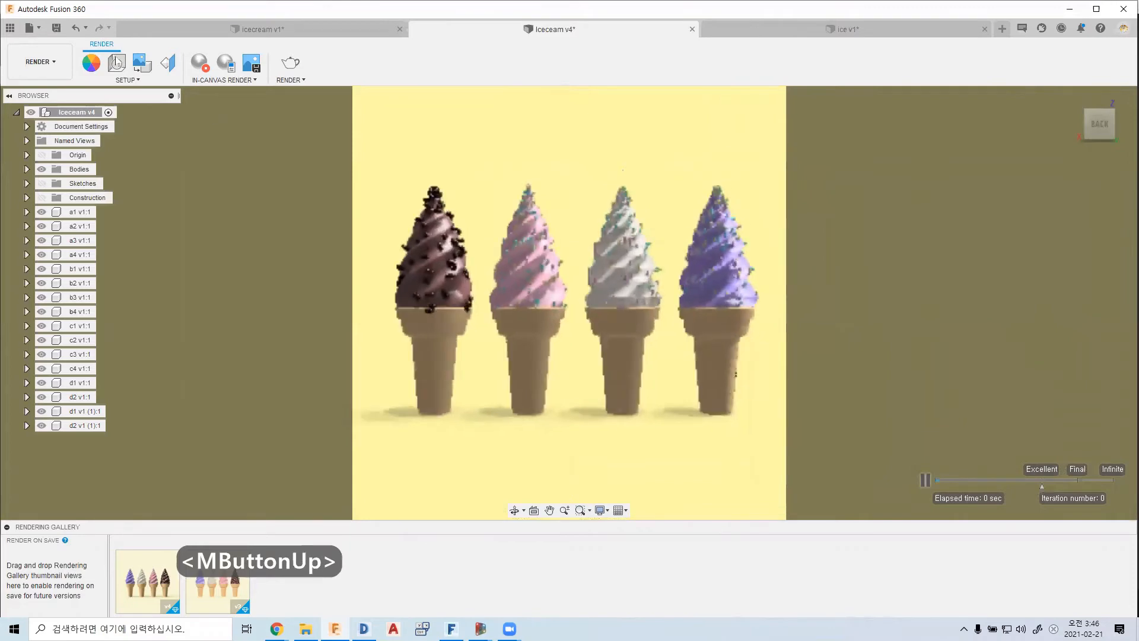
Open the scene settings and look through the lighting environments in the Fusion 360 environment library
left_click(117, 63)
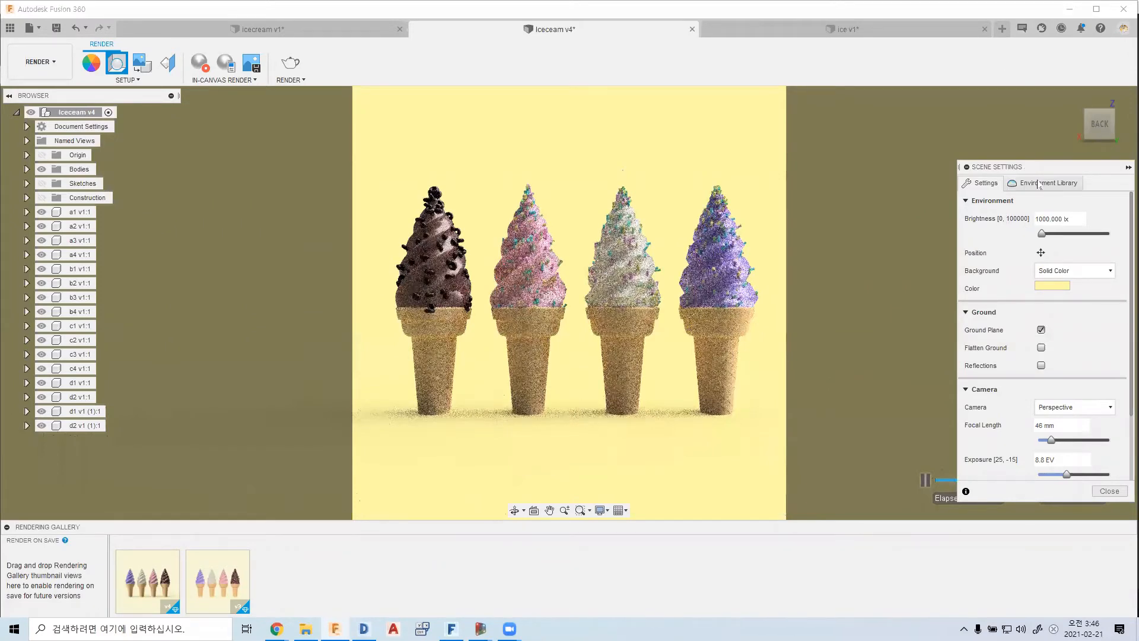
left_click(1039, 186)
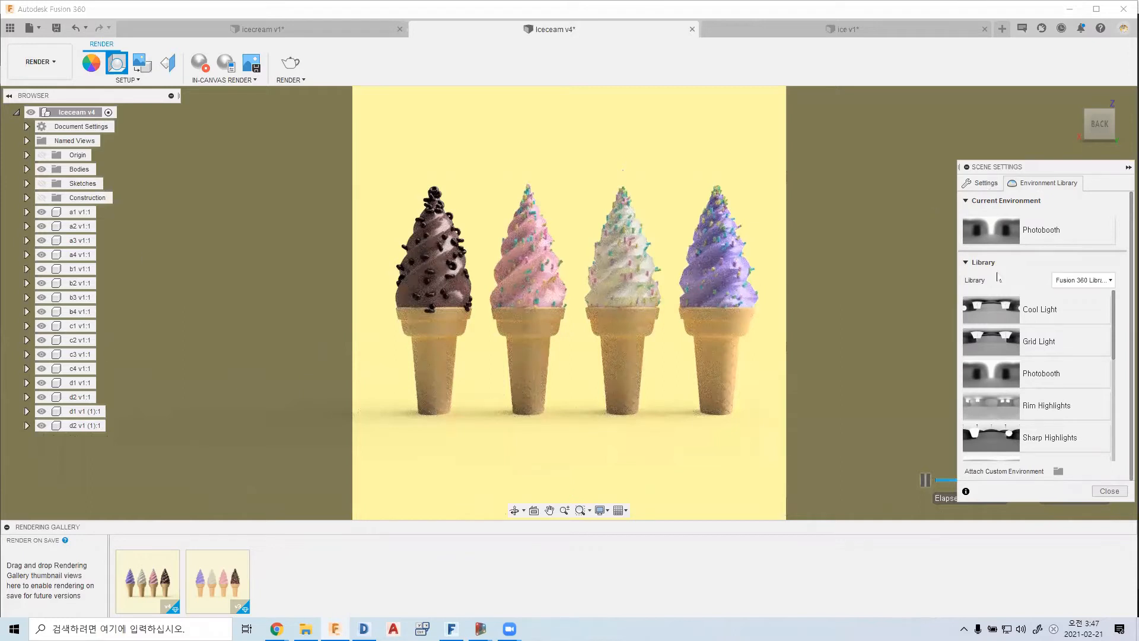
scroll(1018, 328, "down", 3)
scroll(1026, 325, "down", 3)
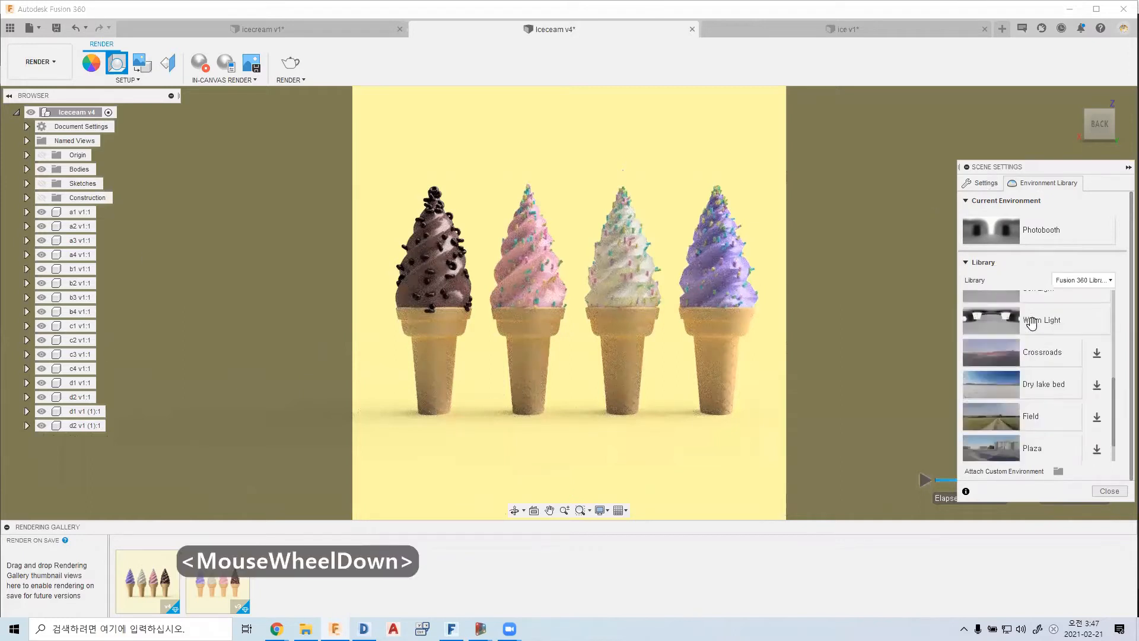
scroll(1032, 329, "up", 5)
scroll(1044, 350, "down", 1)
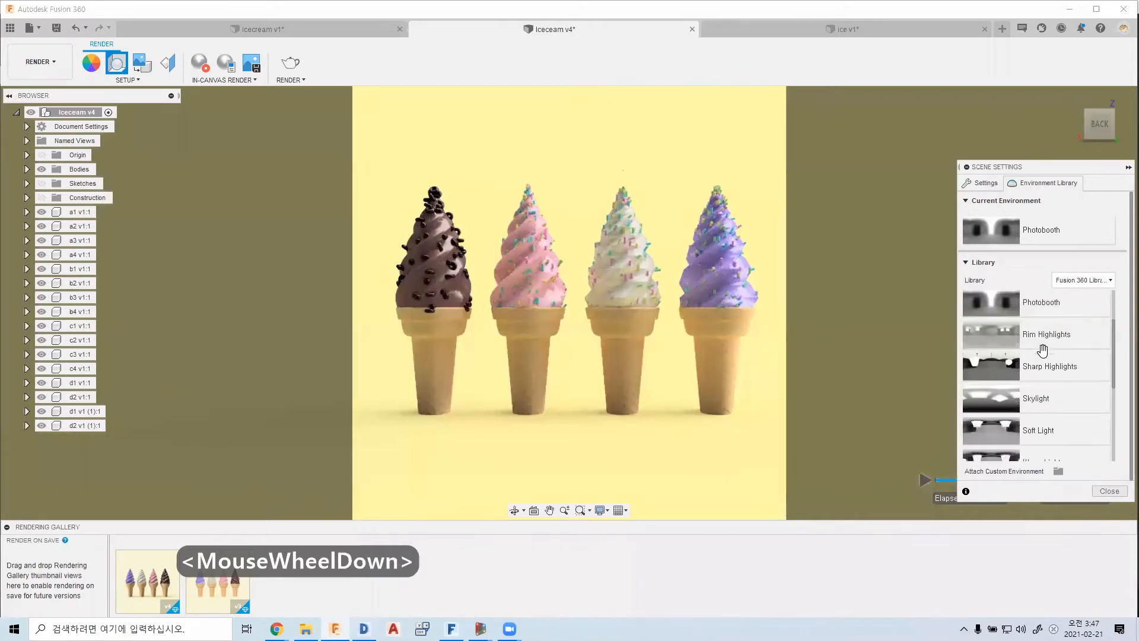
scroll(1047, 347, "up", 2)
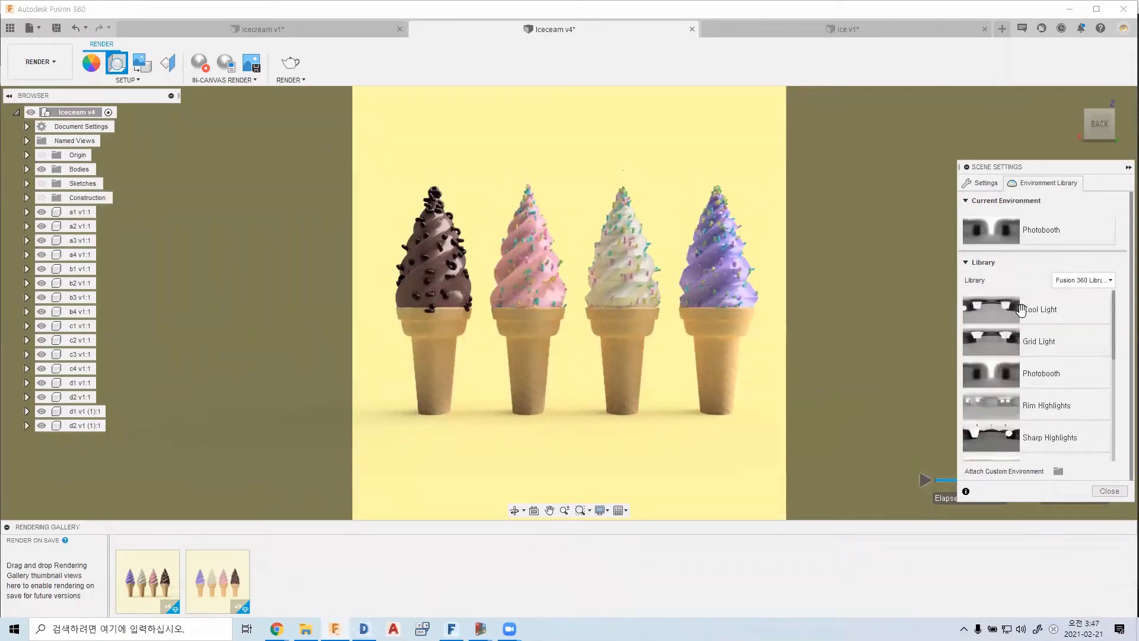
scroll(987, 391, "down", 4)
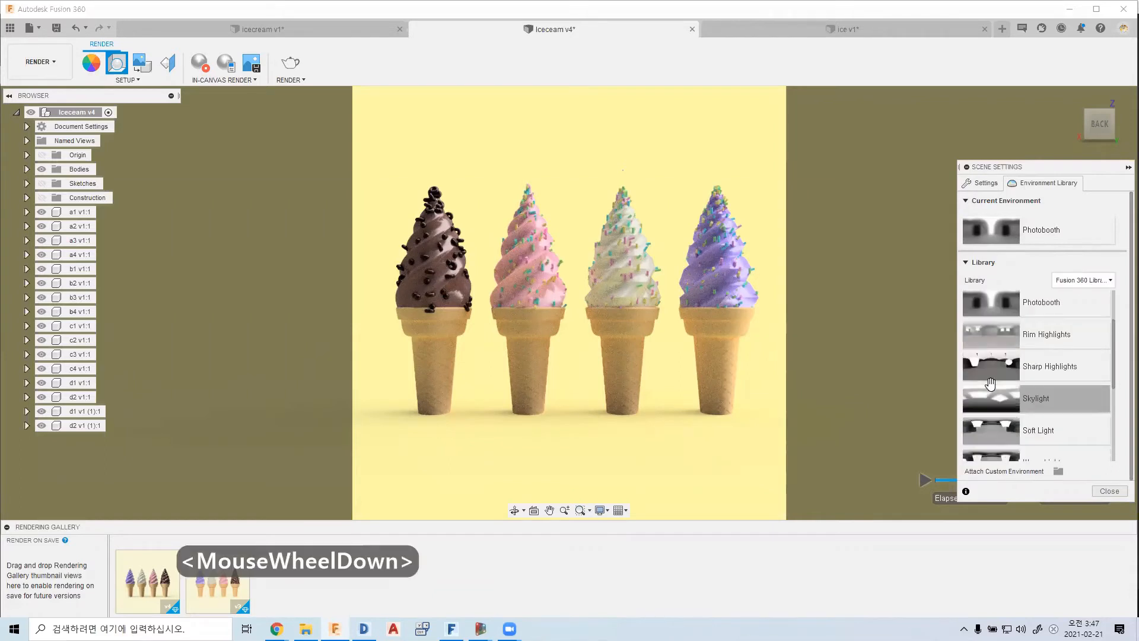
Rotate the scene's lighting environment to -139.2 deg
left_click(983, 184)
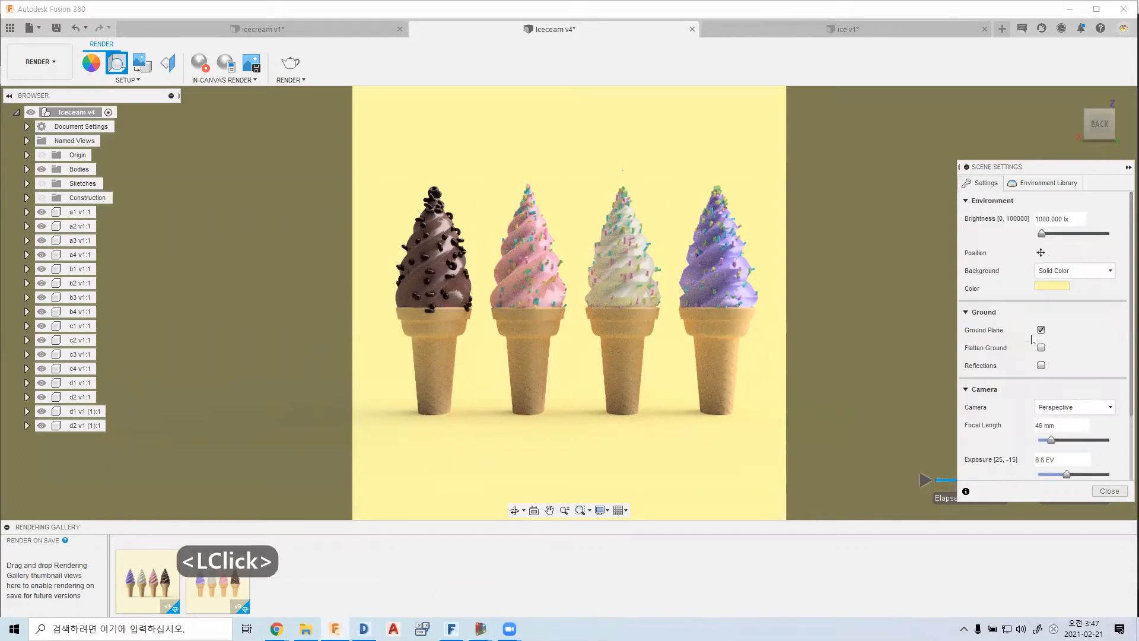
left_click(1041, 253)
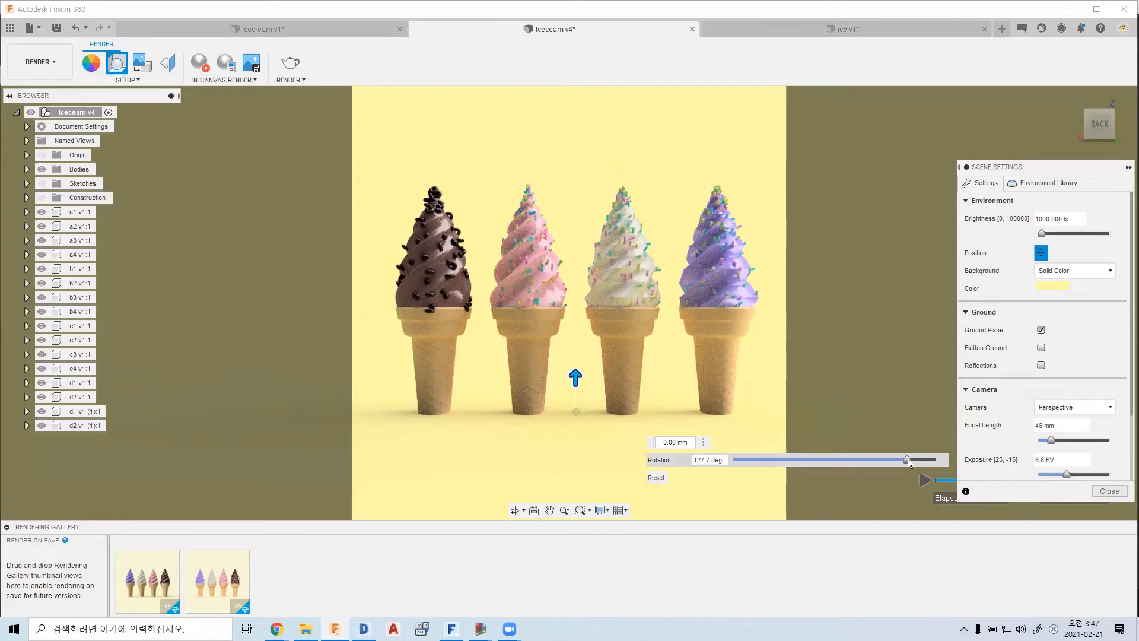
left_click_drag(910, 463, 756, 464)
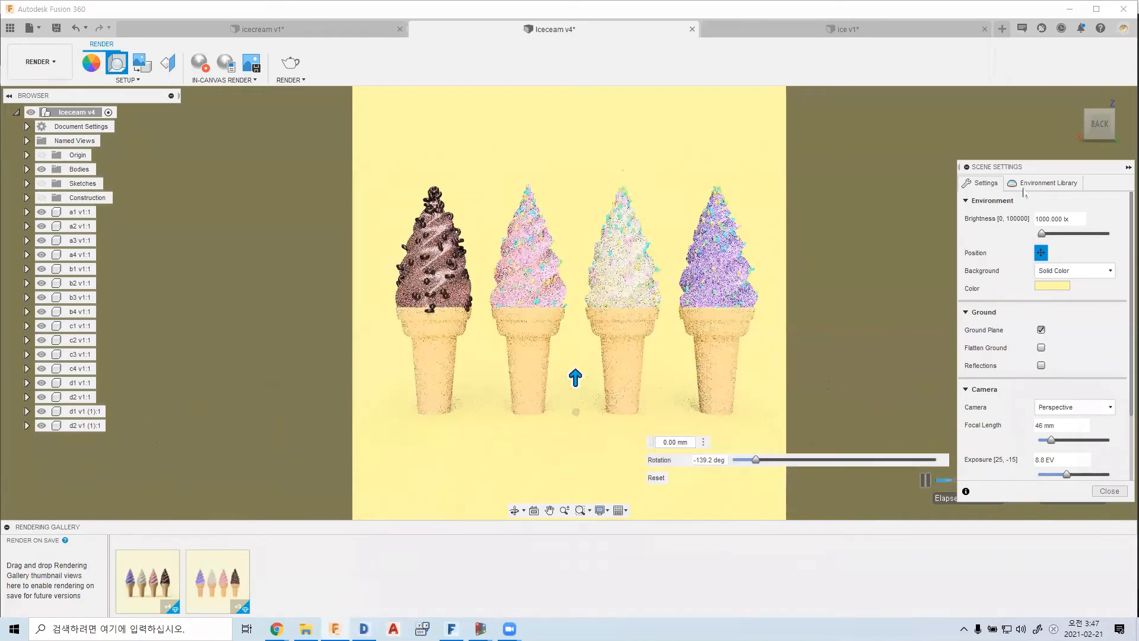
Check the current environment in the library and set the scene background to Environment
left_click(1041, 185)
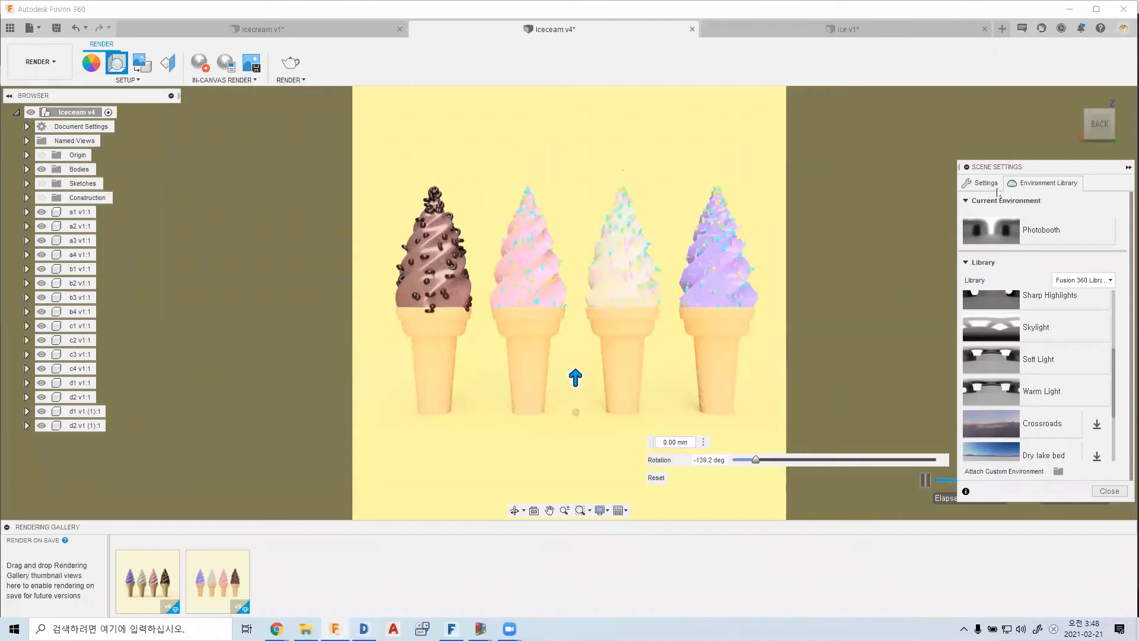
left_click(997, 185)
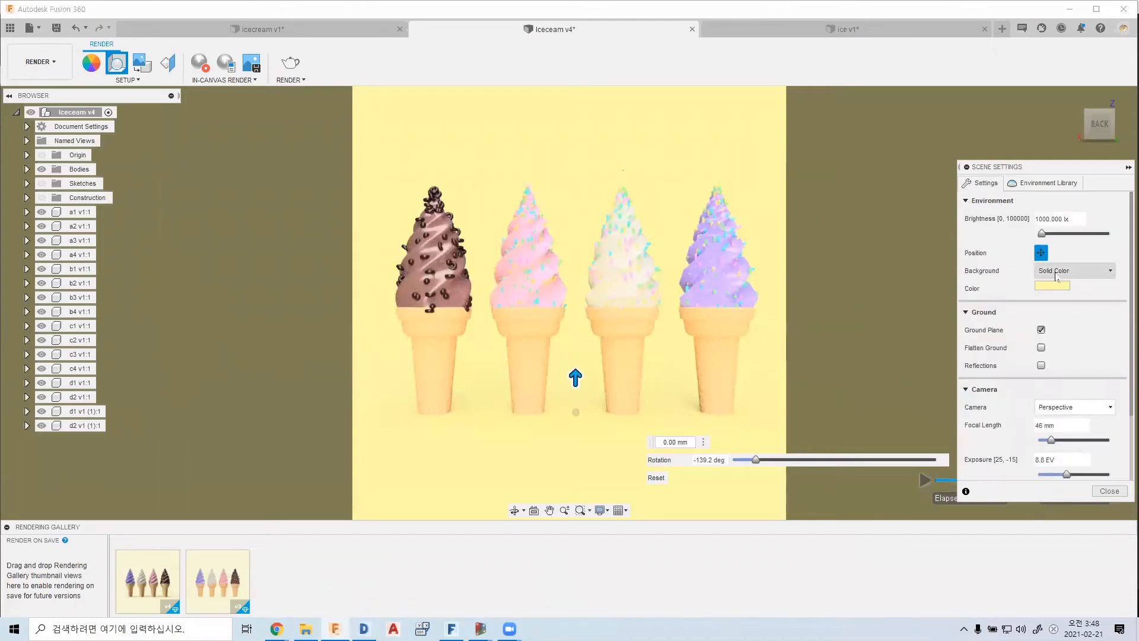
left_click(1056, 274)
left_click(1060, 289)
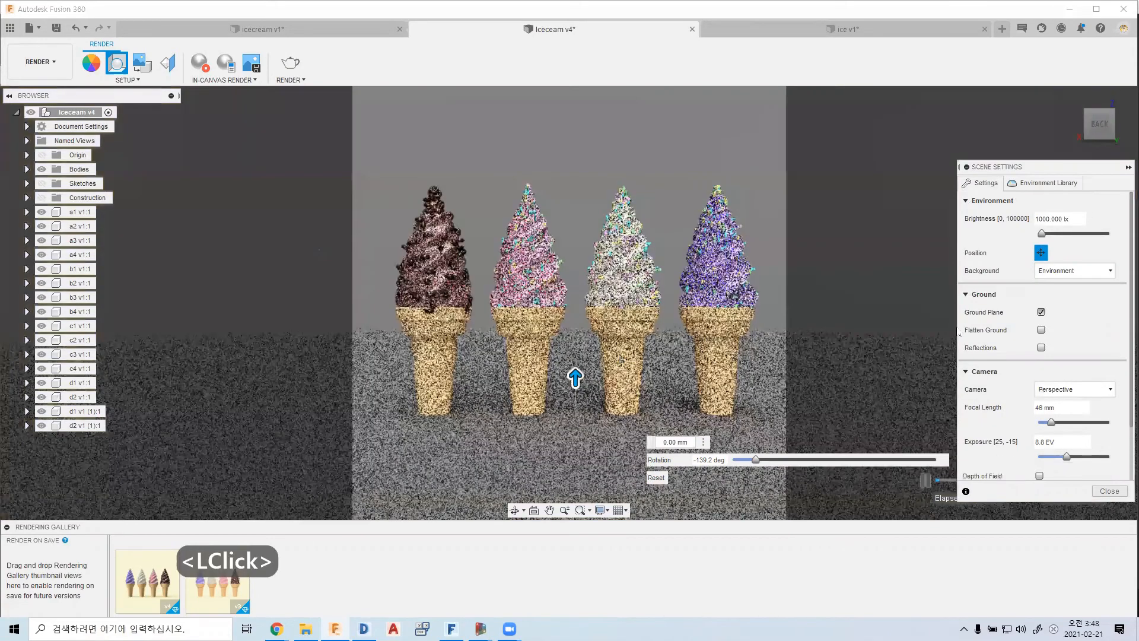
Examine the Photobooth environment around the cones from the back and left side and compare it with the library environments
left_click(1043, 184)
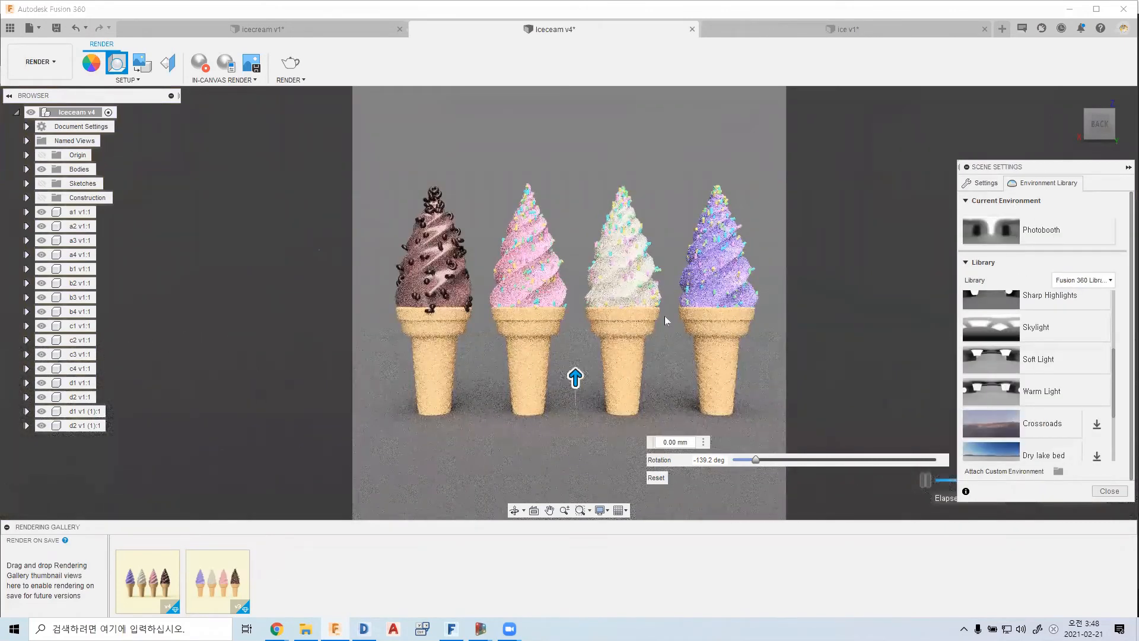
scroll(665, 320, "up", 3)
scroll(655, 293, "up", 2)
mouse_move(654, 292)
middle_mouse_down("shift")
mouse_move(666, 234)
mouse_move(646, 304)
middle_mouse_up("shift")
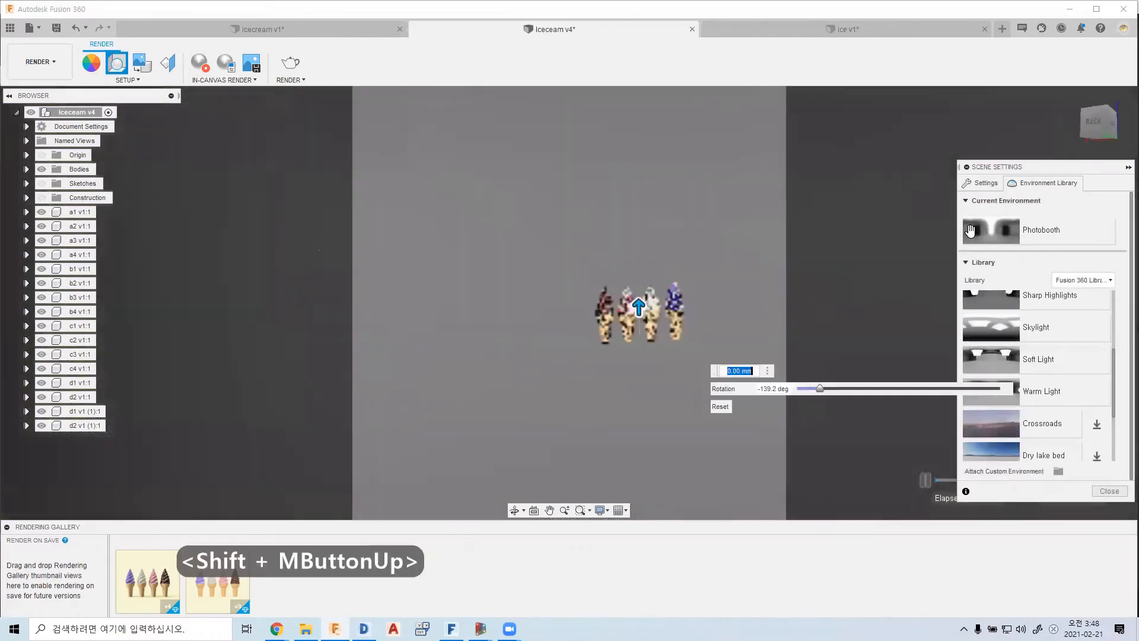
key("shift")
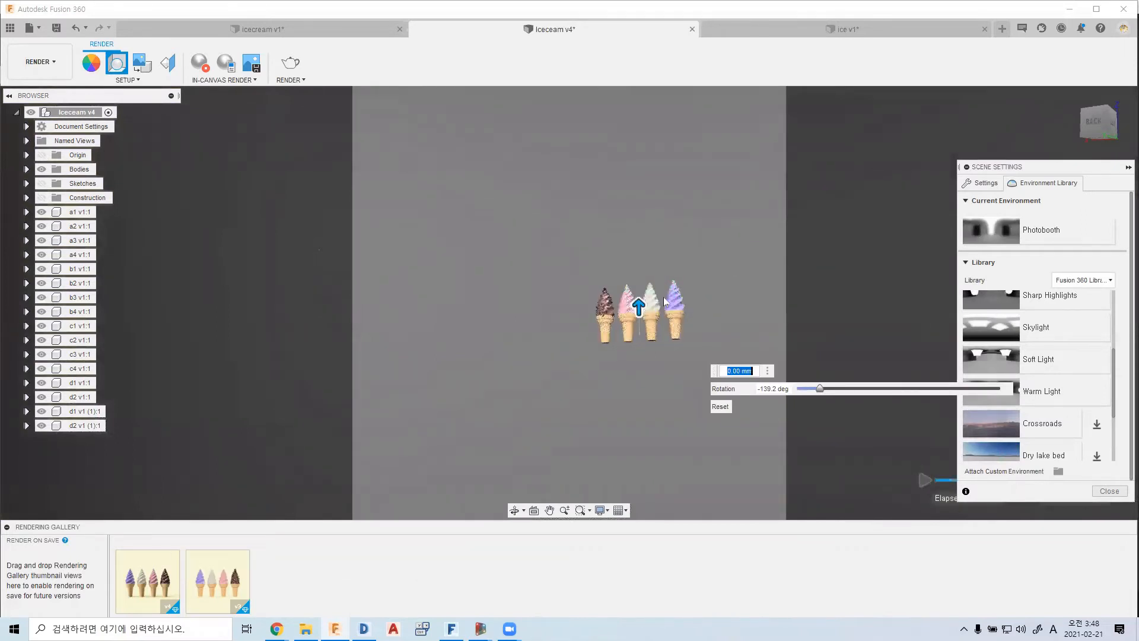
middle_click_drag(658, 264, 589, 314, "shift")
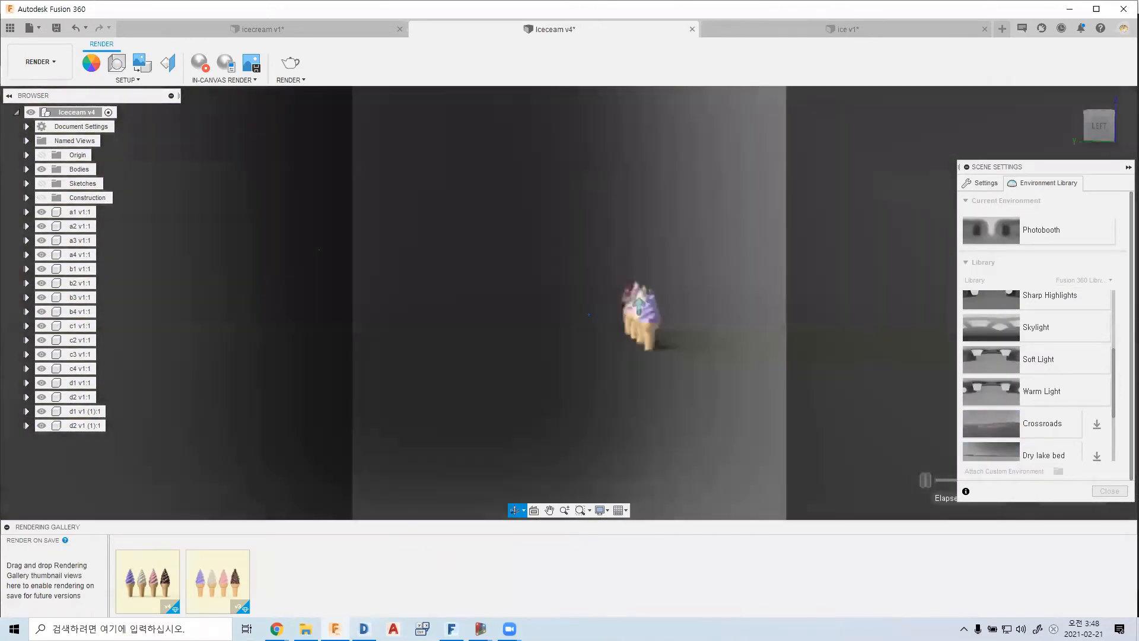
middle_click_drag(662, 213, 662, 199, "shift")
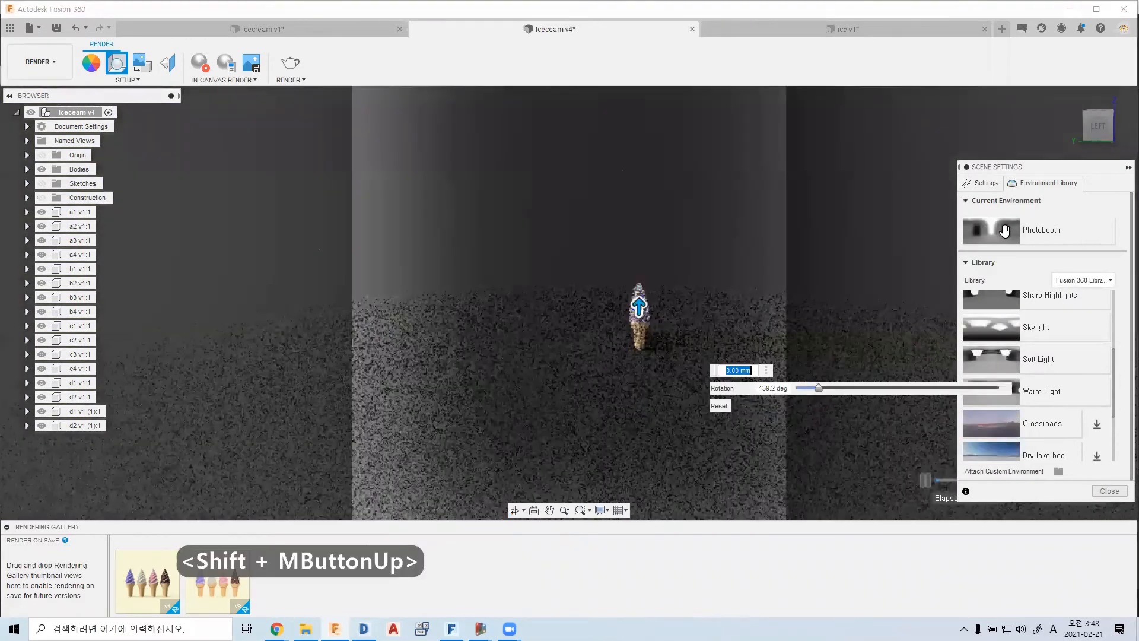
scroll(646, 251, "up", 2)
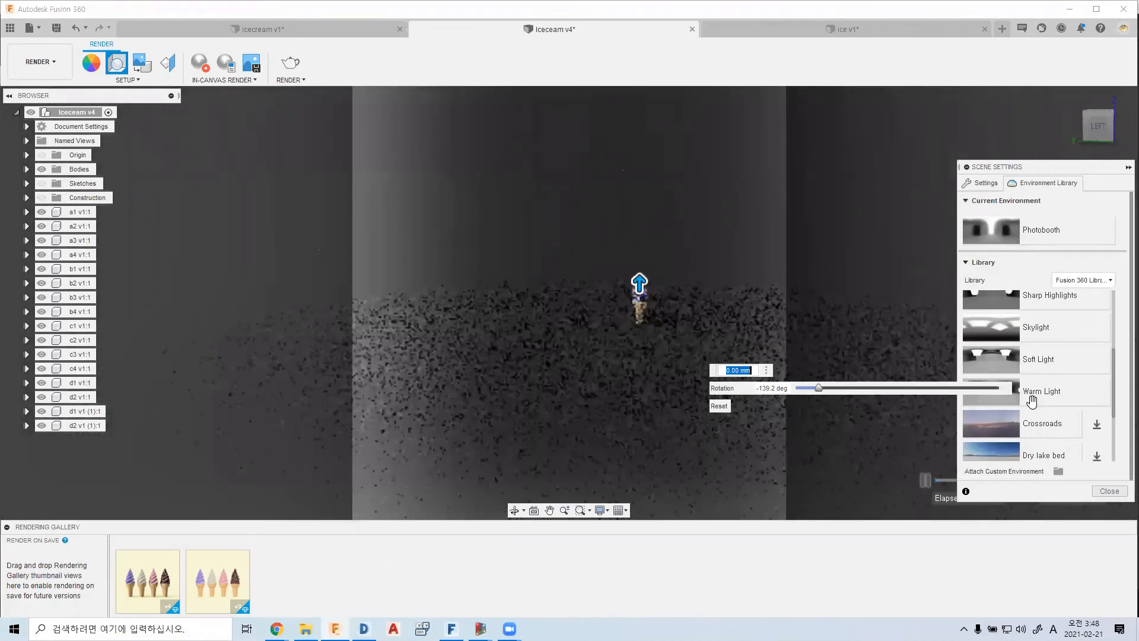
scroll(1047, 399, "down", 3)
scroll(1062, 404, "up", 1)
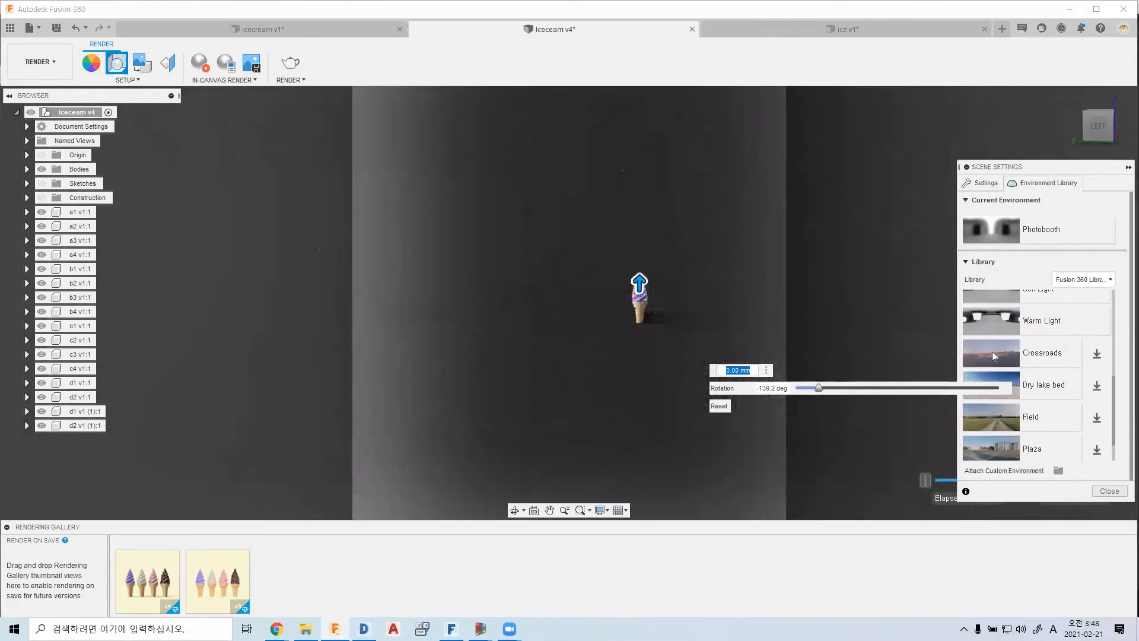
Rotate the lighting environment behind the four cones to 86.9 deg
scroll(992, 351, "down", 1)
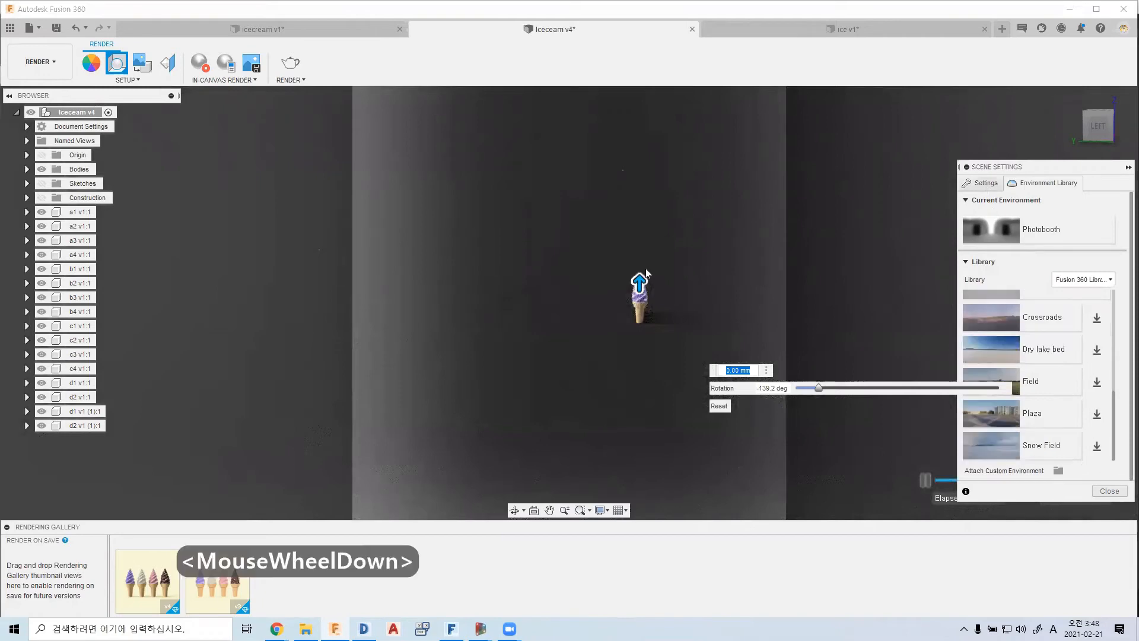
middle_click_drag(630, 290, 990, 181, "shift")
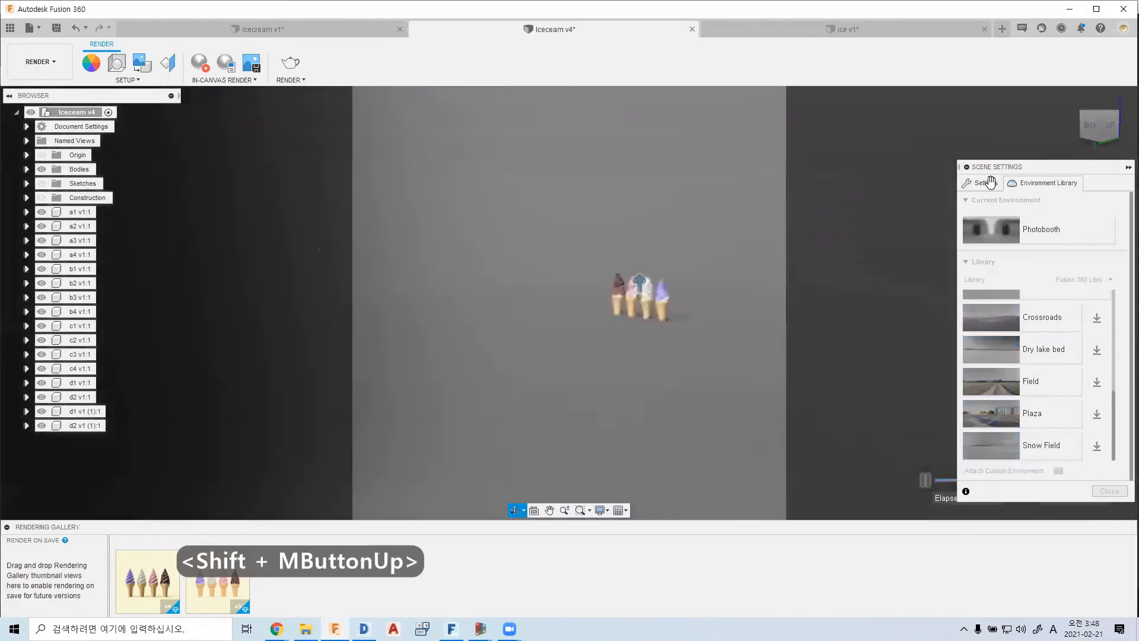
left_click(990, 181)
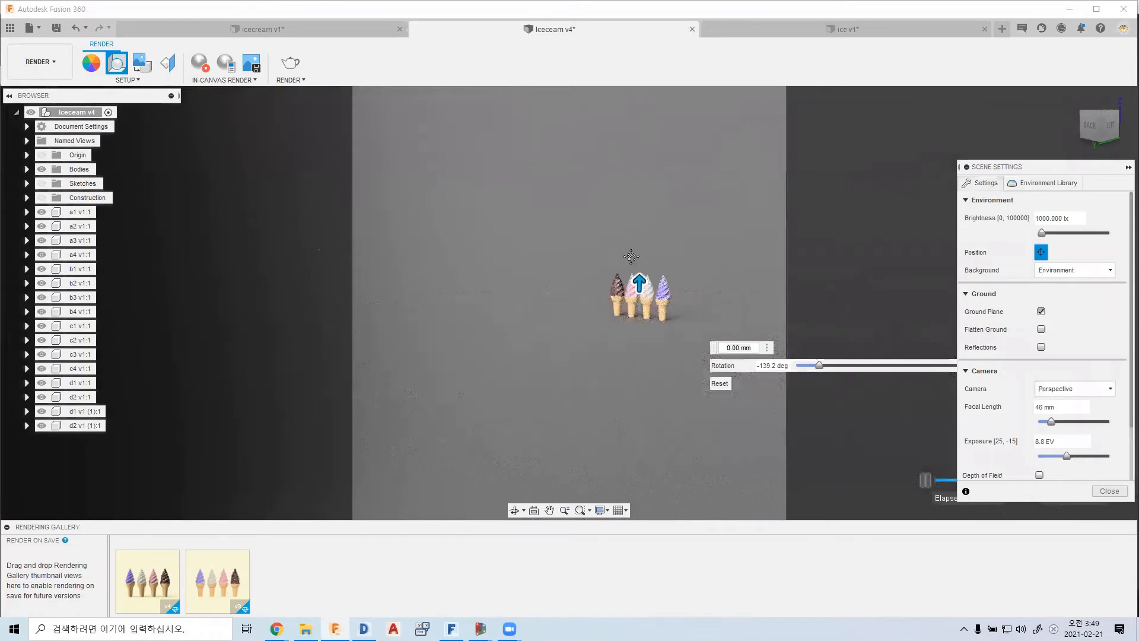
scroll(505, 310, "down", 2)
scroll(508, 325, "down", 2)
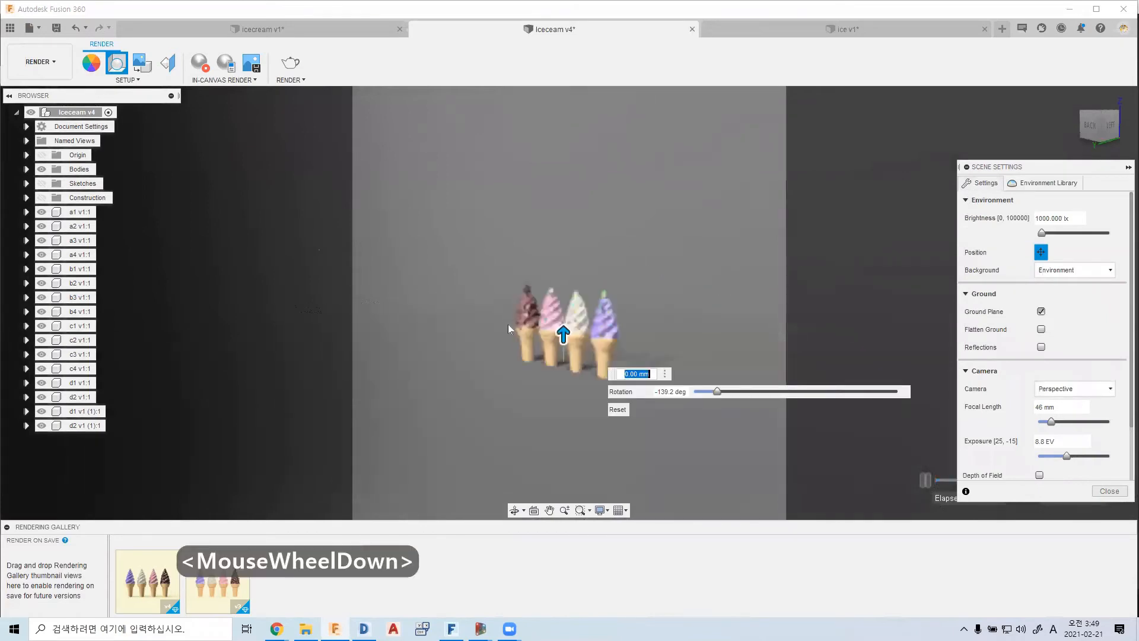
middle_click_drag(474, 324, 475, 325)
scroll(476, 323, "down", 1)
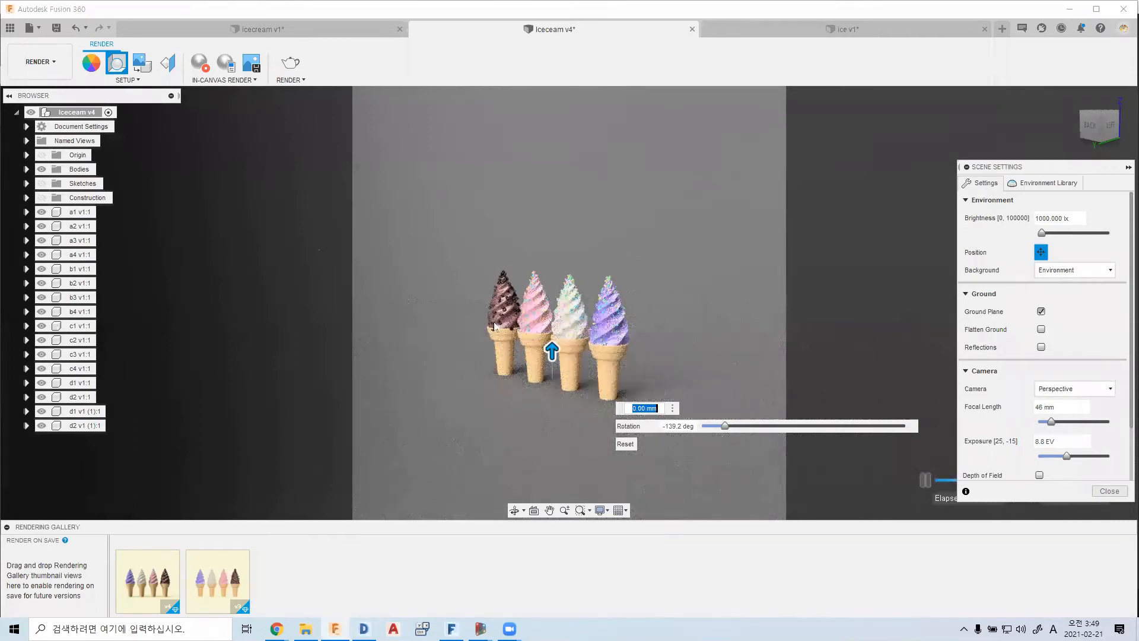
scroll(528, 354, "down", 1)
middle_click(527, 357)
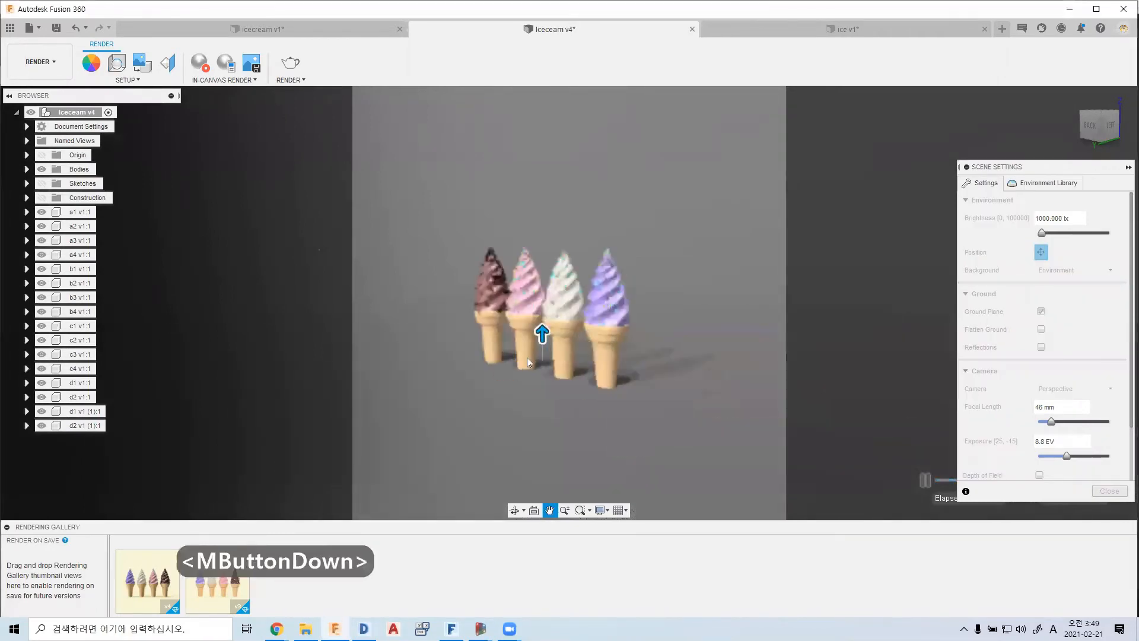
scroll(523, 359, "down", 2)
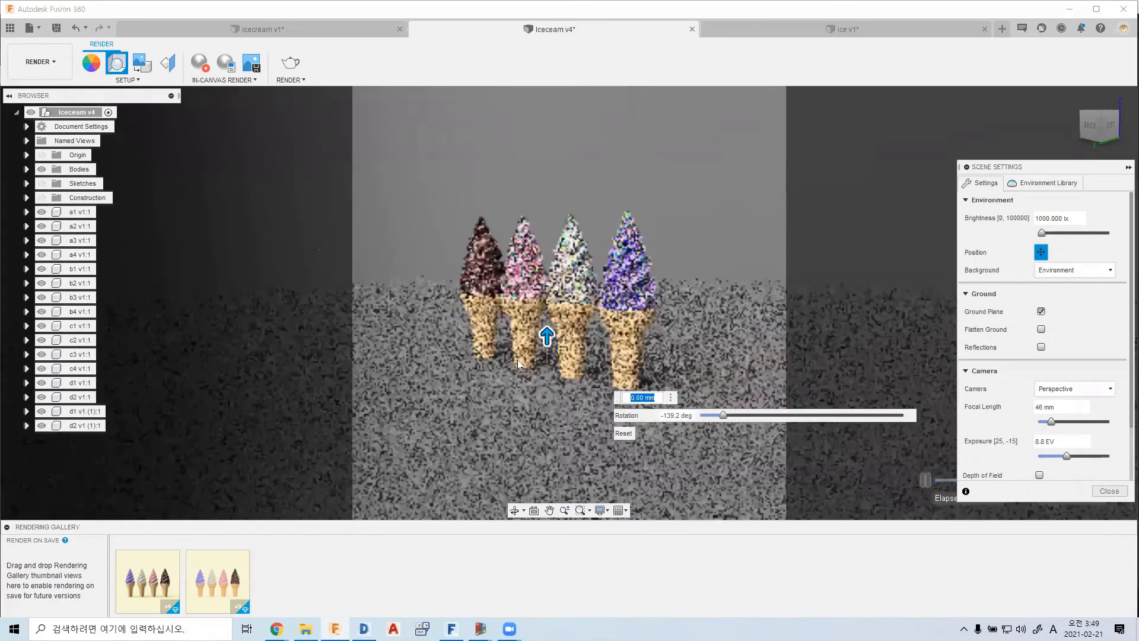
middle_click_drag(524, 396, 532, 405)
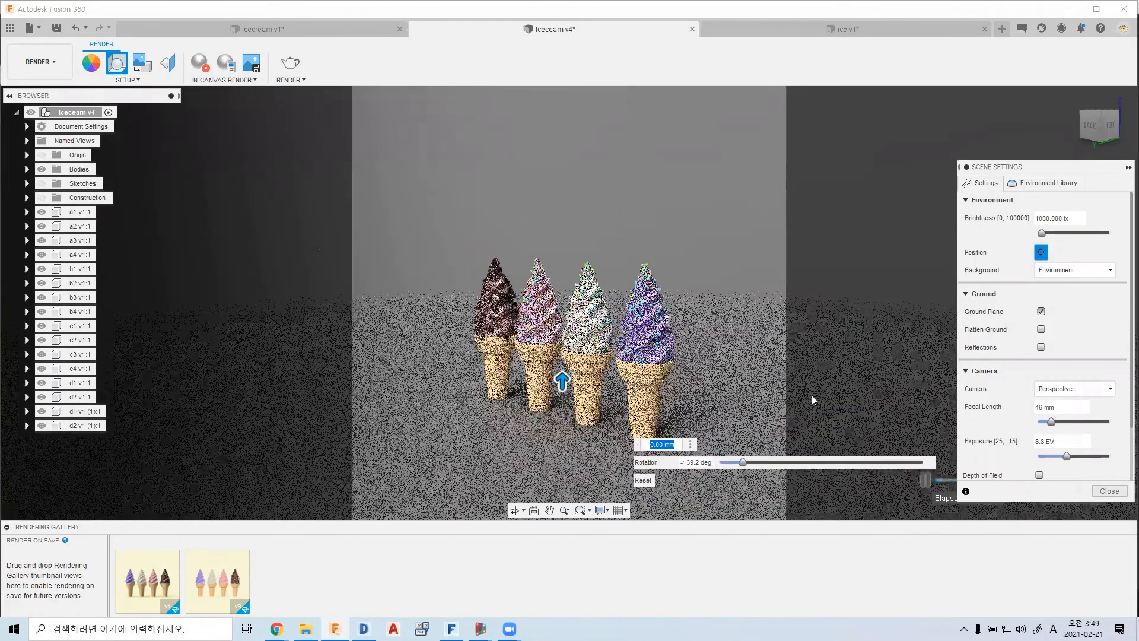
left_click(773, 461)
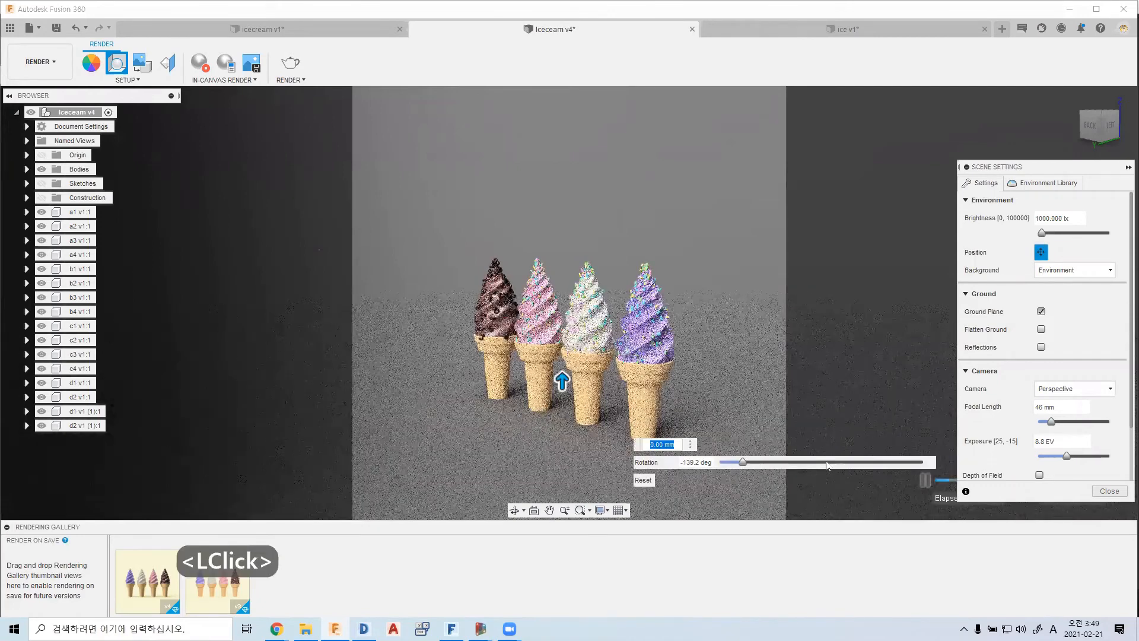
left_click_drag(809, 462, 870, 462)
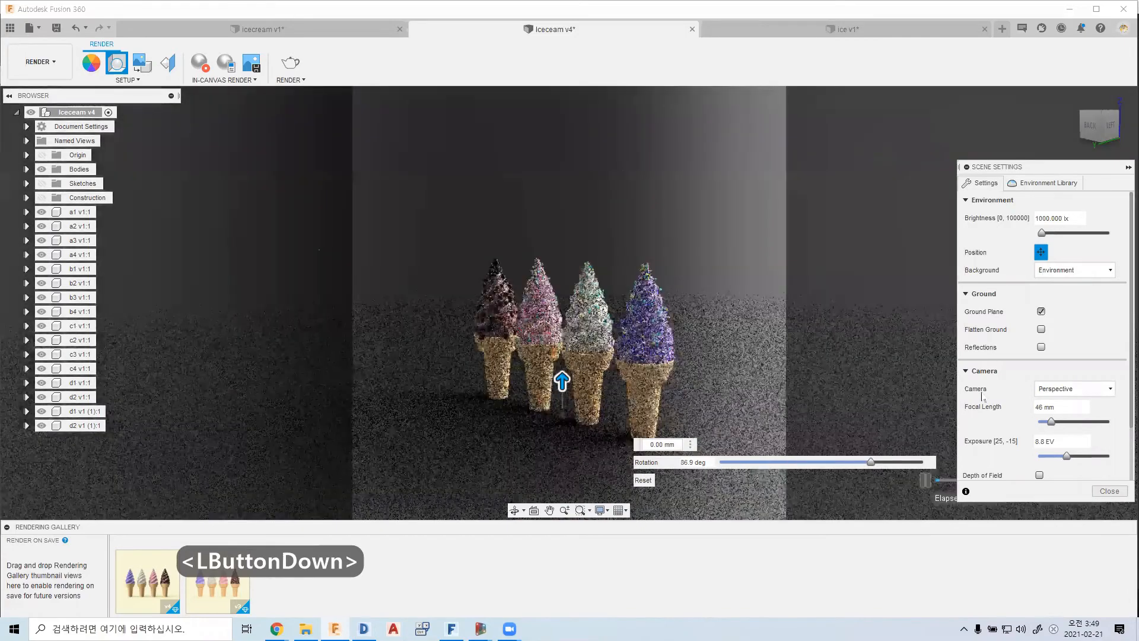
Switch Flatten Ground on and off several times to compare the ground and shadows around the cones, leaving it off
left_click(1041, 330)
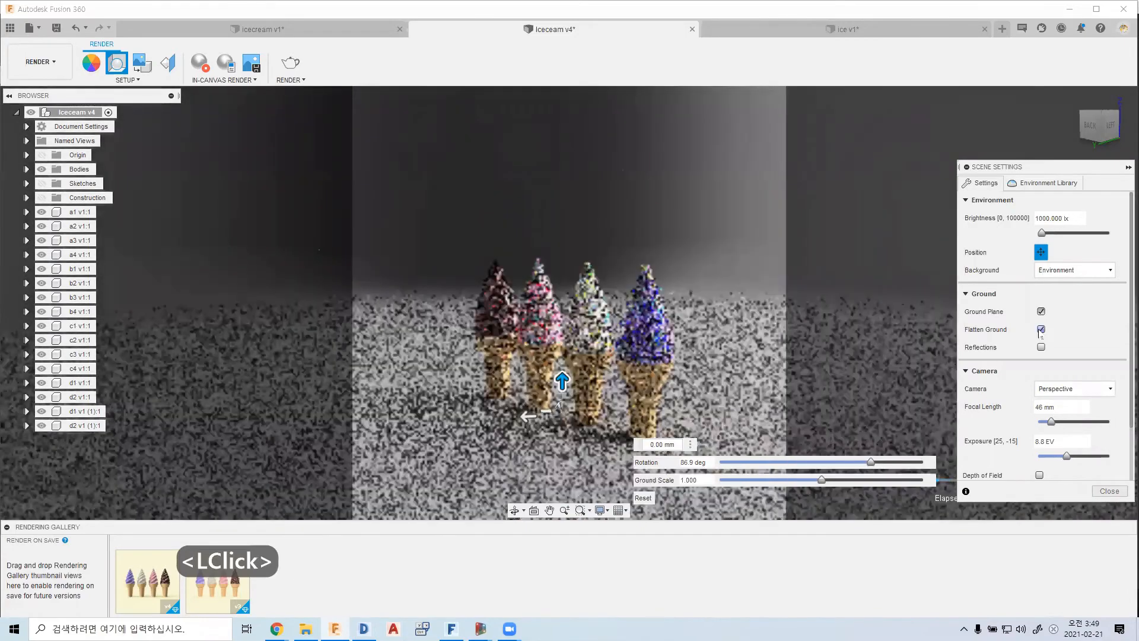
left_click(1041, 329)
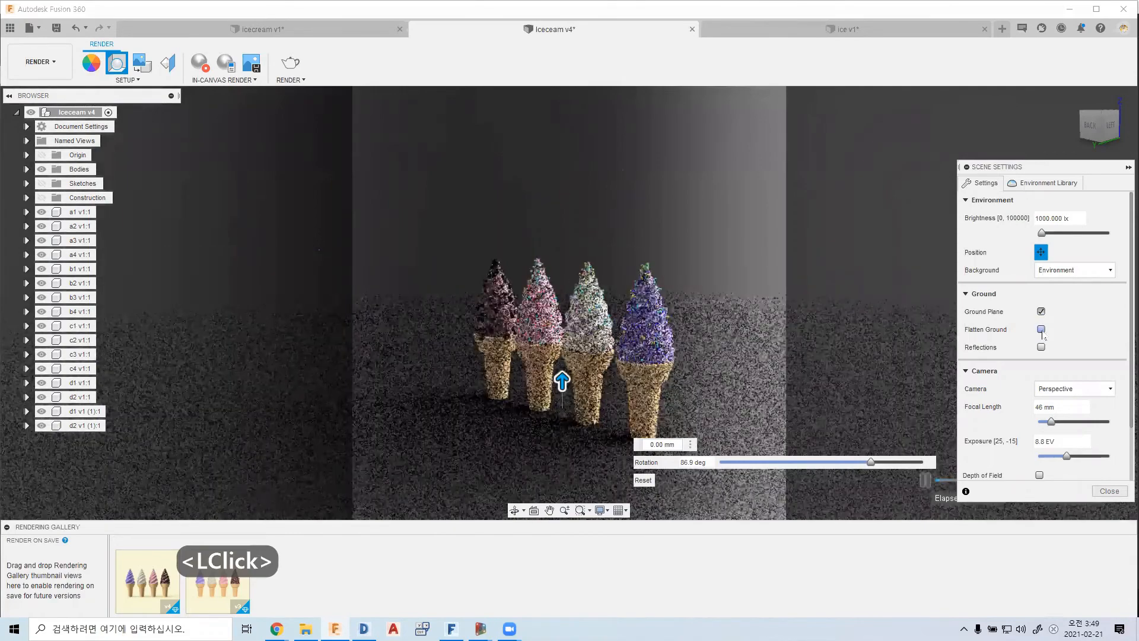
left_click(1041, 330)
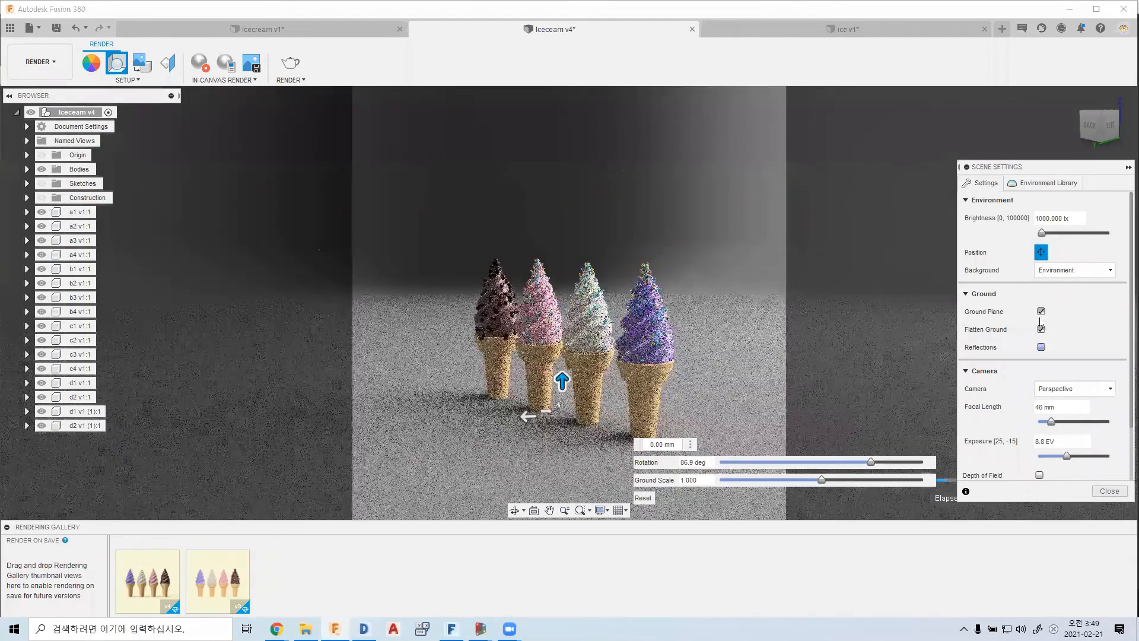
left_click(1040, 328)
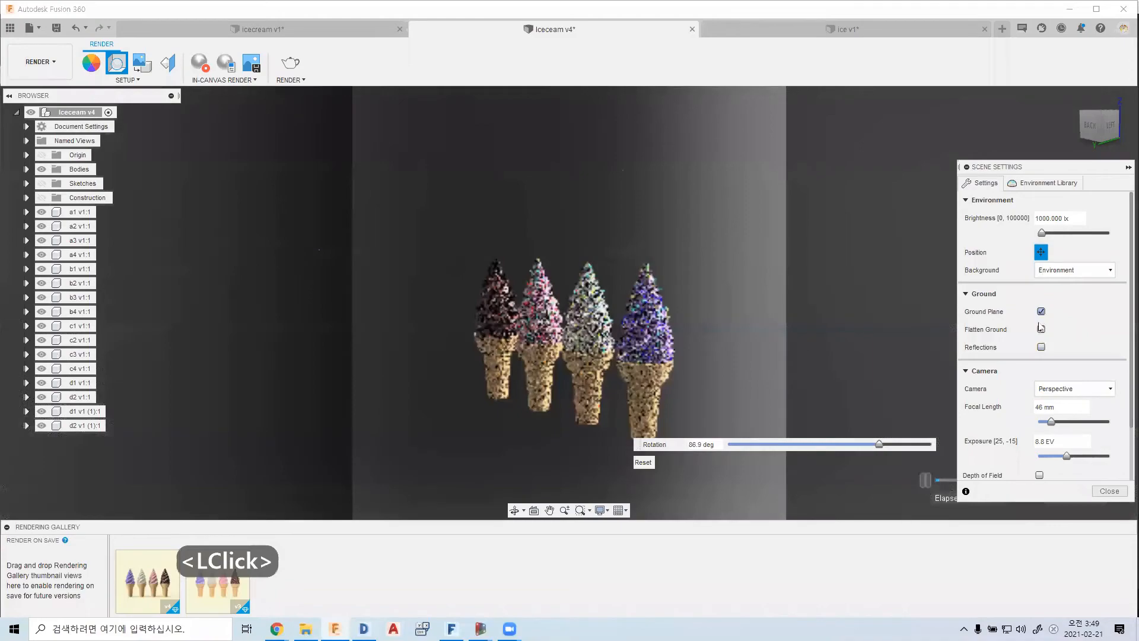
left_click(1041, 329)
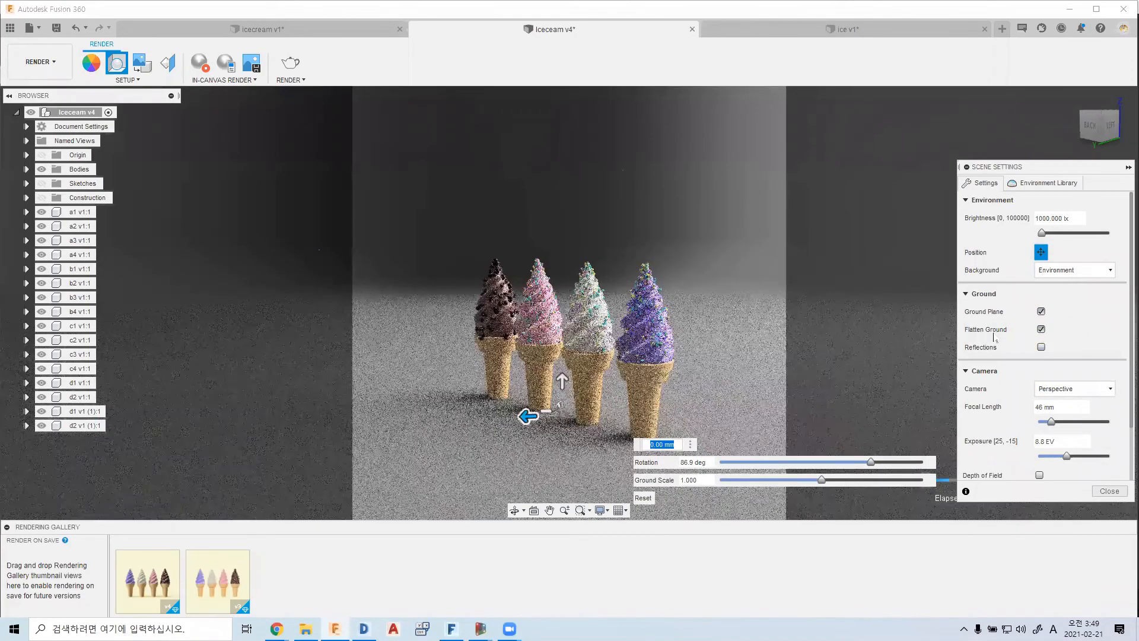
left_click(1040, 329)
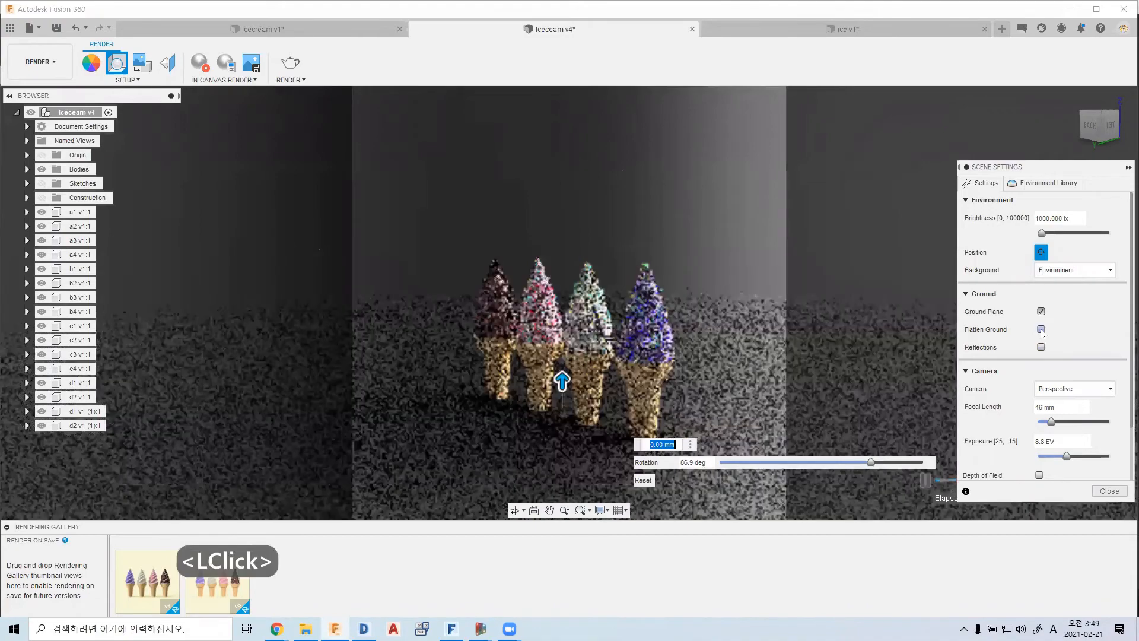
left_click(1041, 329)
middle_click_drag(675, 339, 1039, 325, "shift")
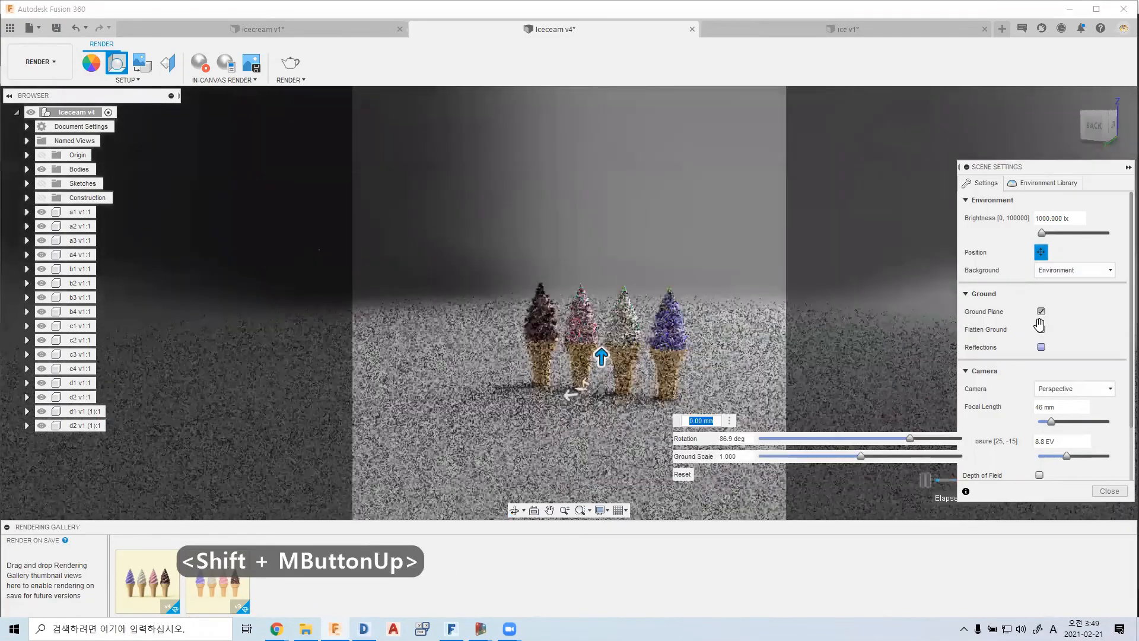
left_click(1040, 328)
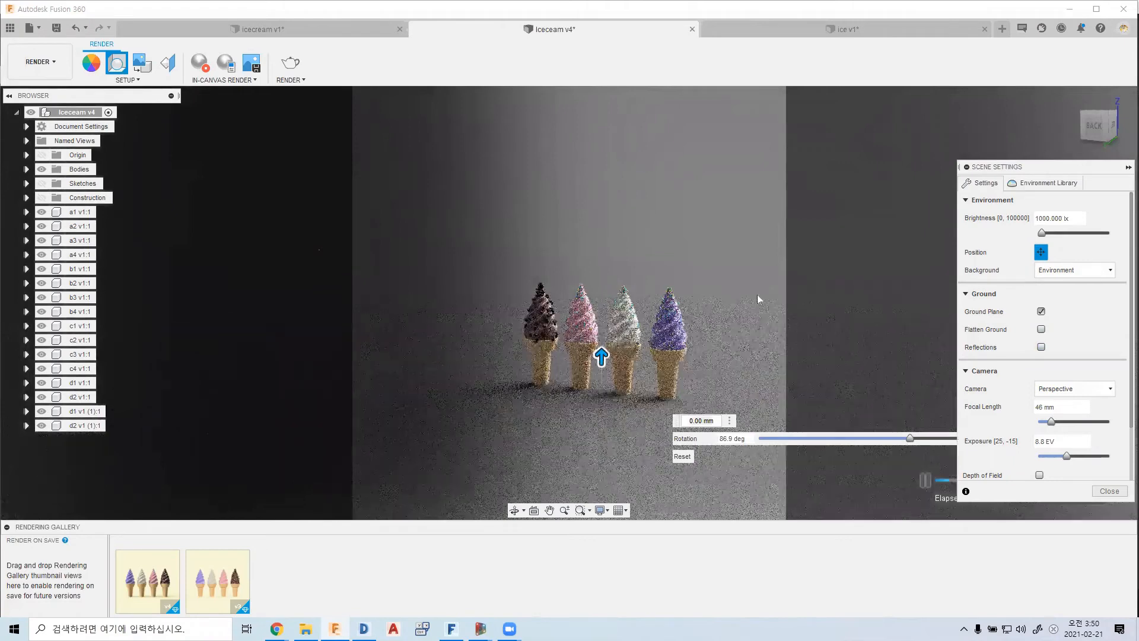
Enable ground reflections and inspect the mirrored cones on the floor up close
scroll(714, 319, "up", 2)
scroll(688, 296, "down", 3)
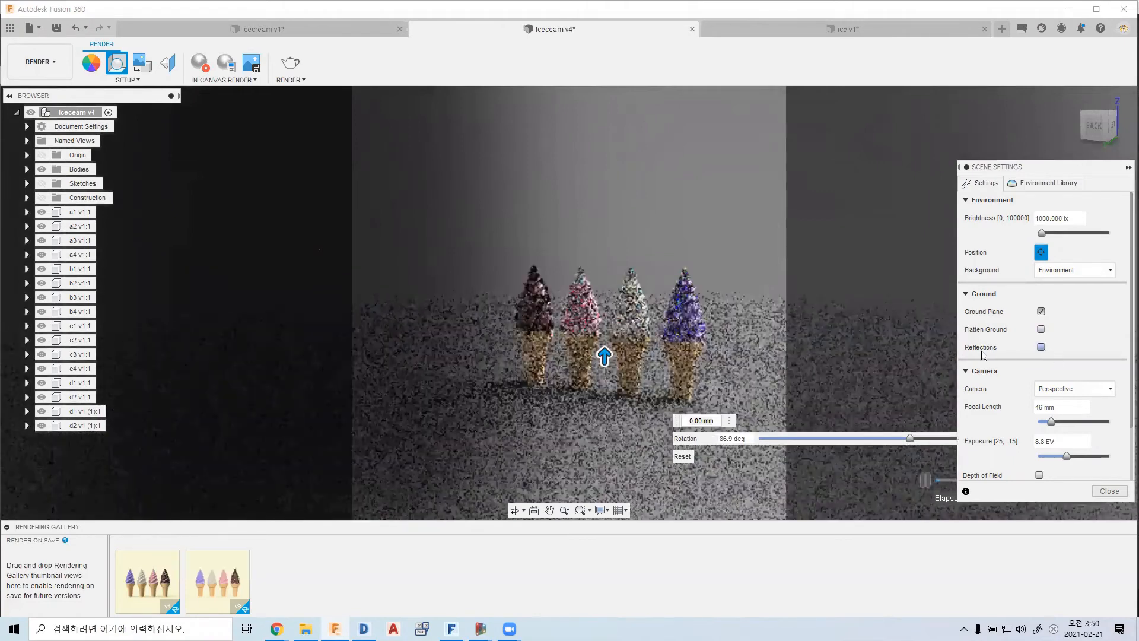
left_click(1041, 347)
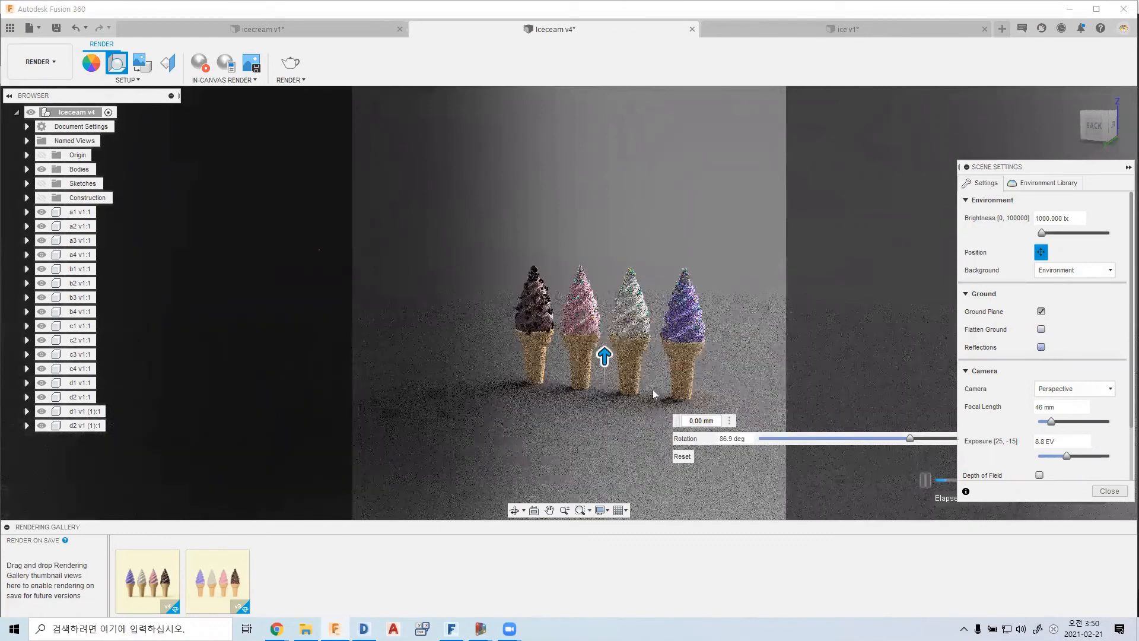
left_click(547, 425)
scroll(540, 425, "down", 4)
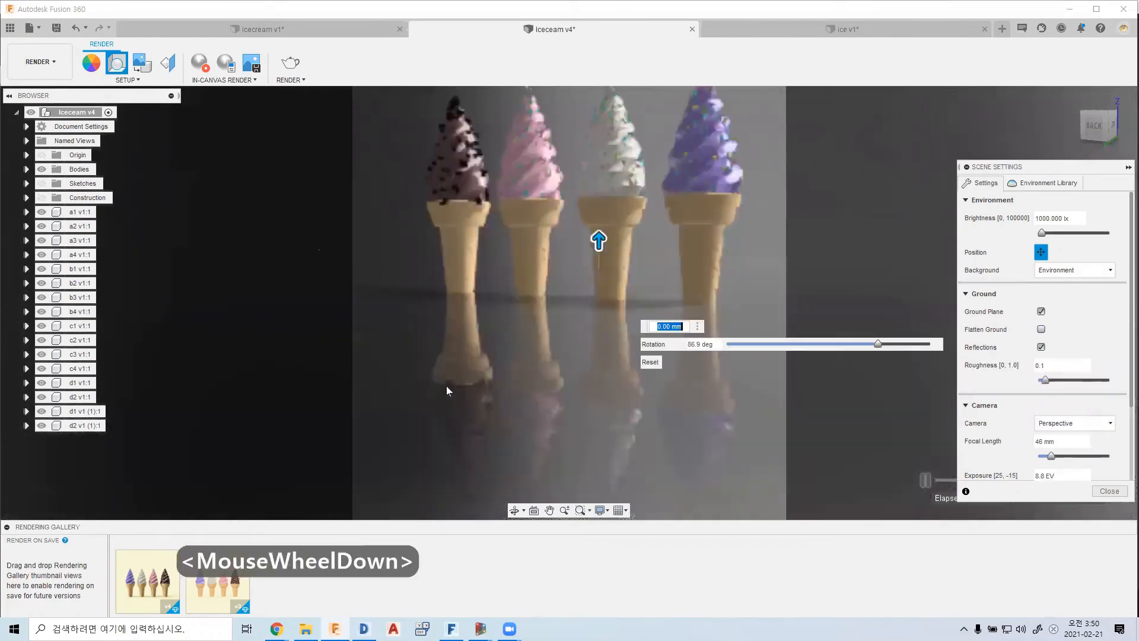
scroll(461, 399, "down", 2)
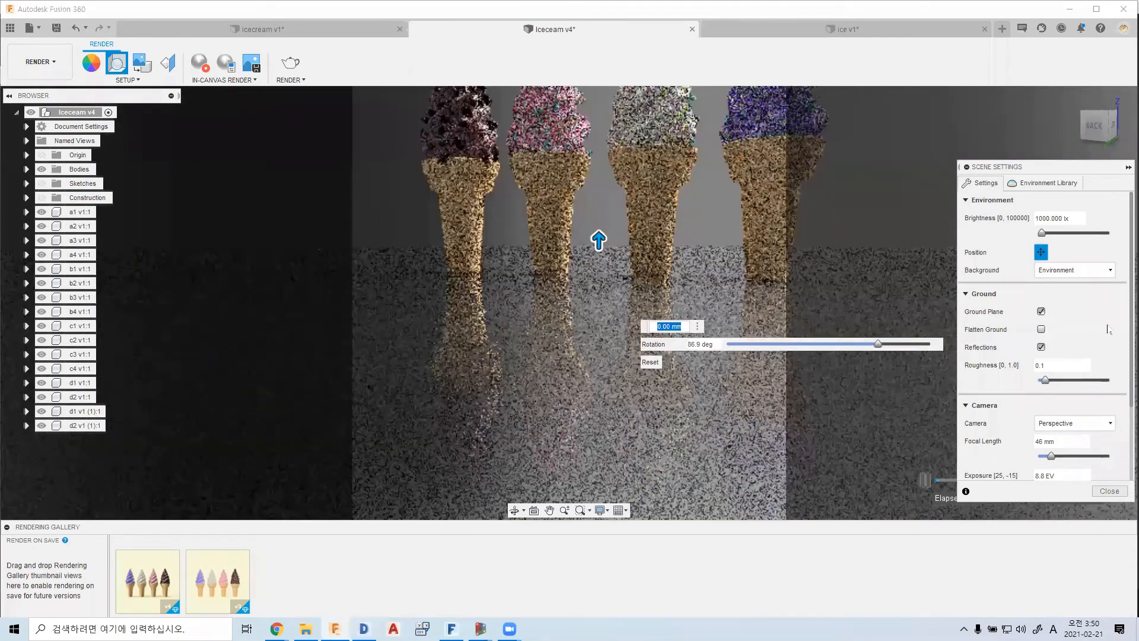
left_click(1058, 329)
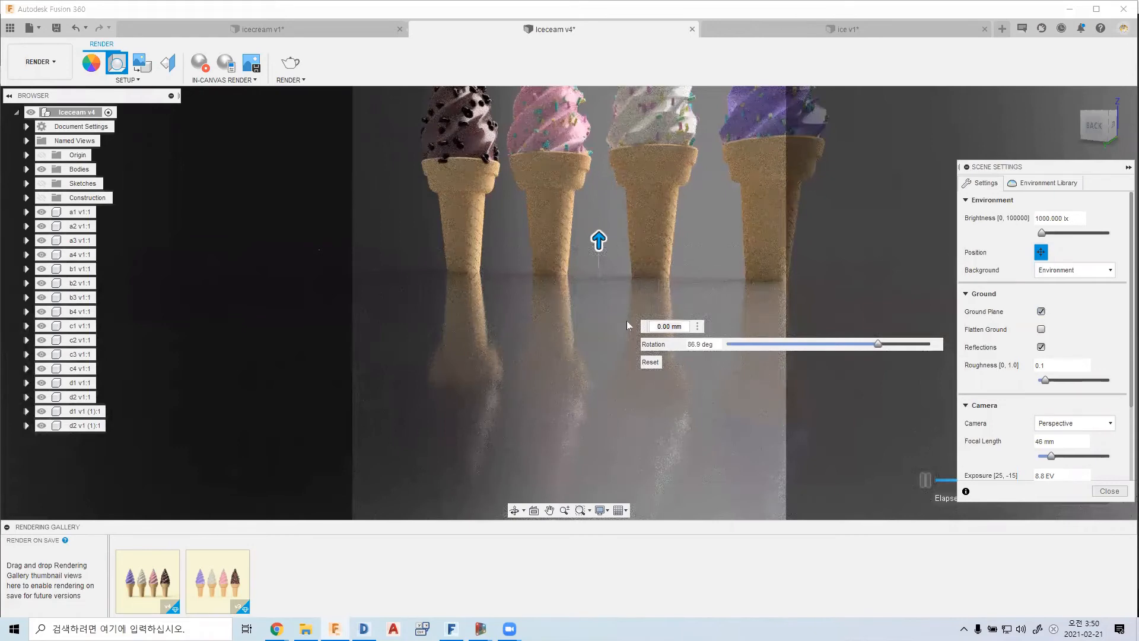
Turn the ground plane off and back on, and set the reflection roughness to 0.3
left_click(1041, 311)
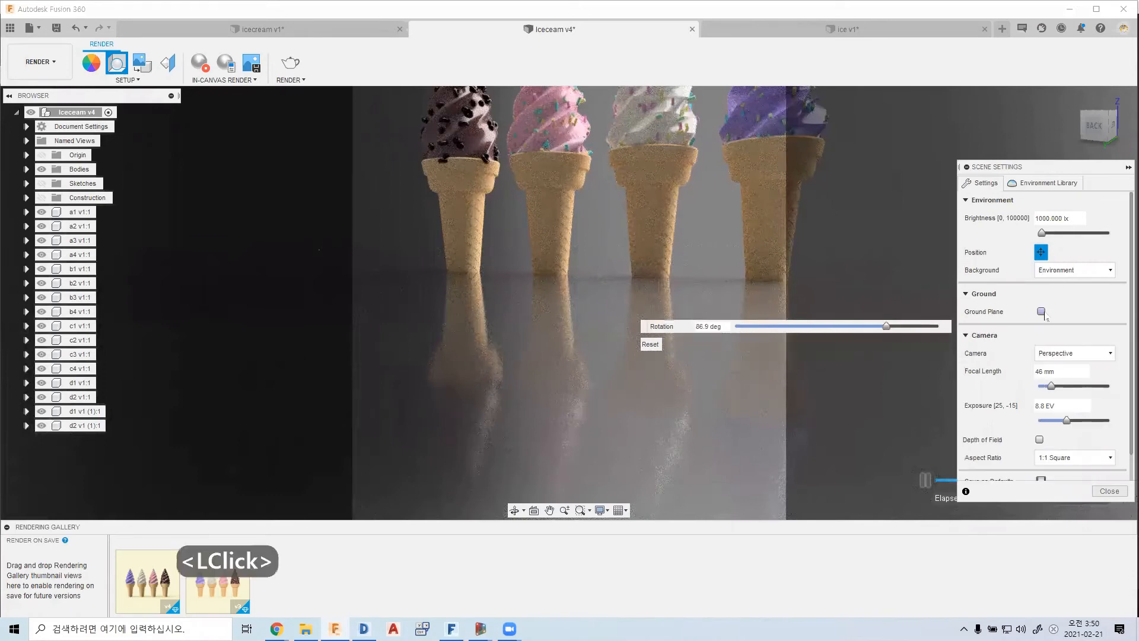
left_click(1041, 312)
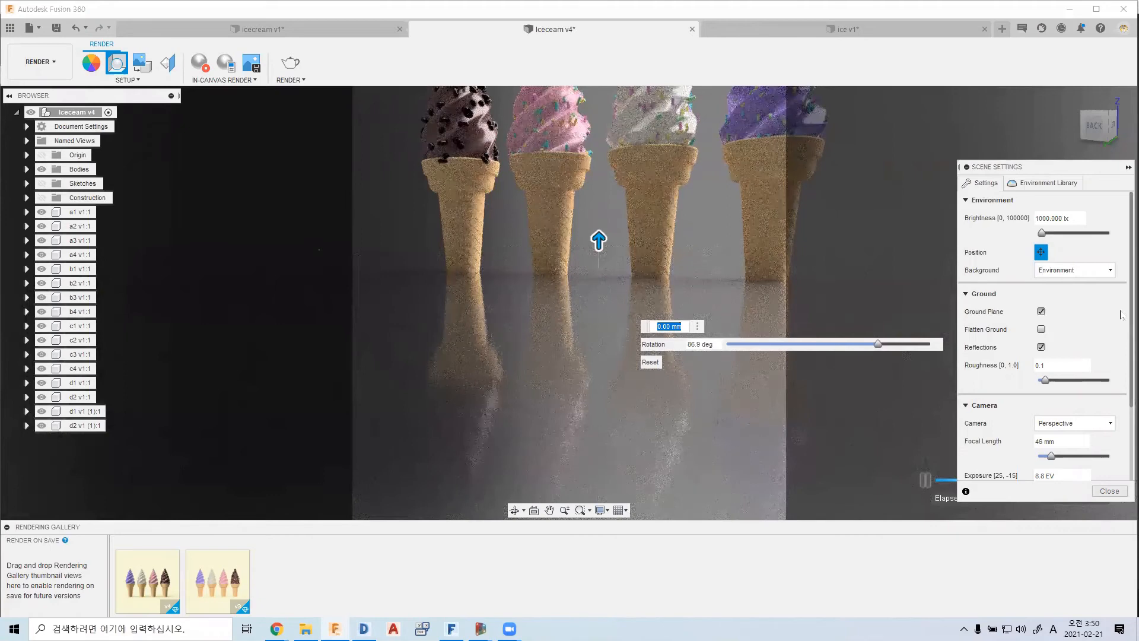
left_click_drag(1130, 336, 1130, 369)
left_click_drag(1051, 338, 1120, 321)
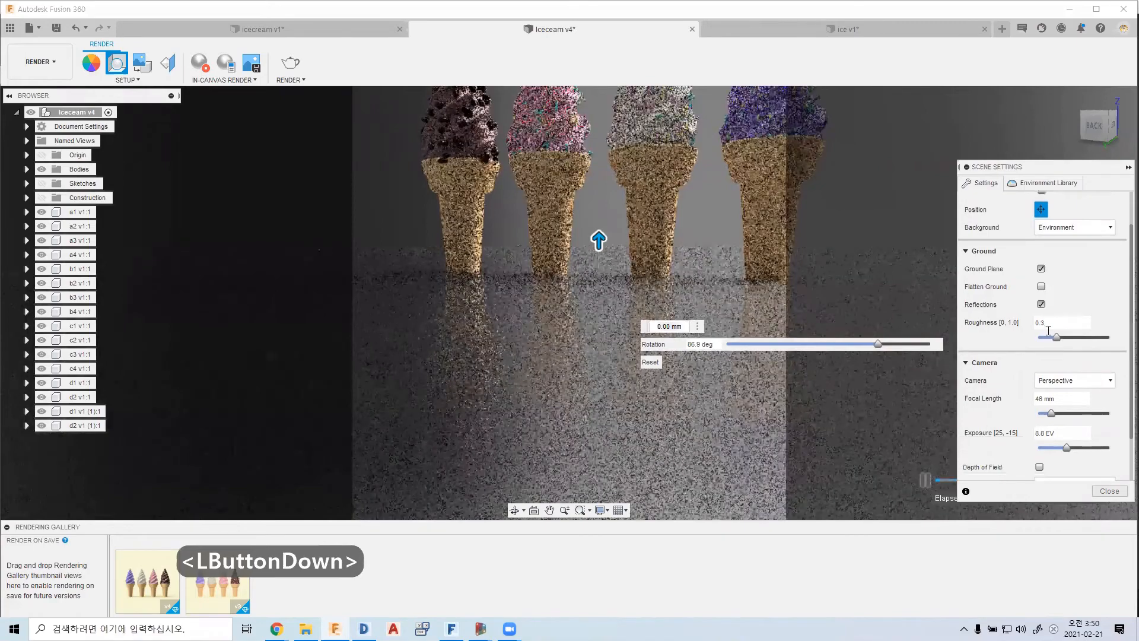
Check the camera projection options while keeping Perspective, and set the focal length to 35 mm with all four cones in frame
scroll(1048, 348, "down", 2)
left_click(1044, 324)
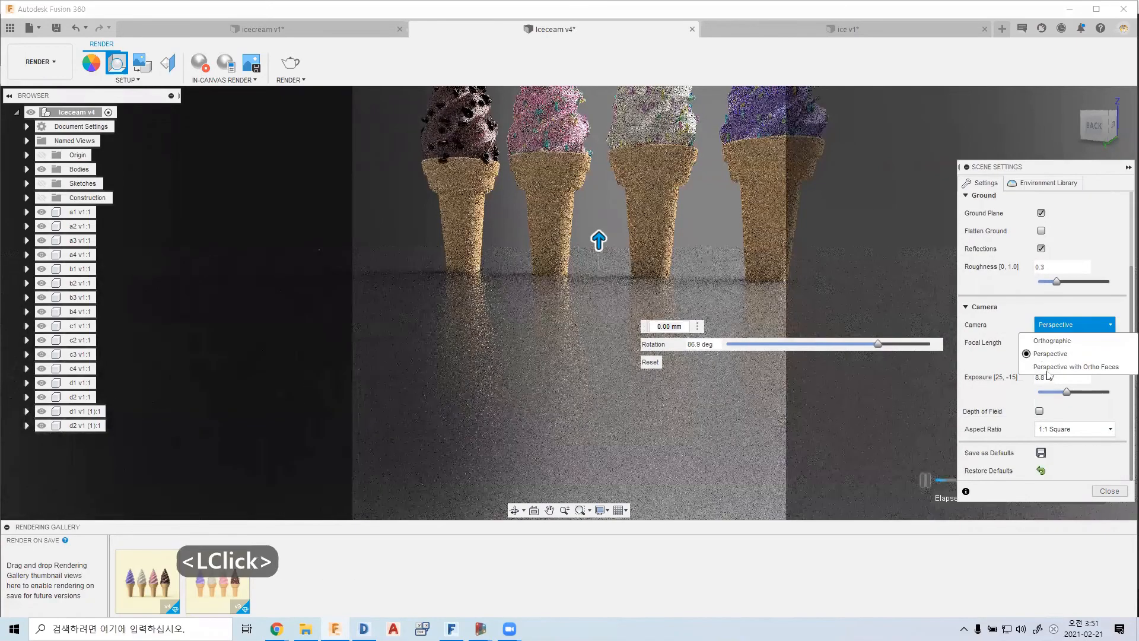
left_click(1074, 328)
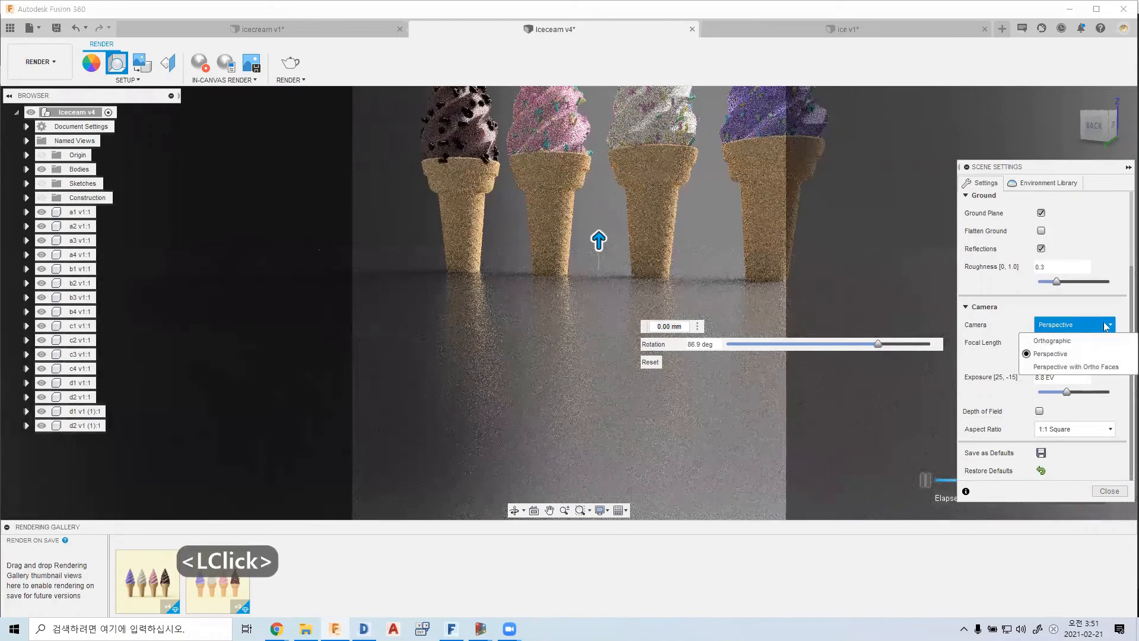
left_click(1104, 321)
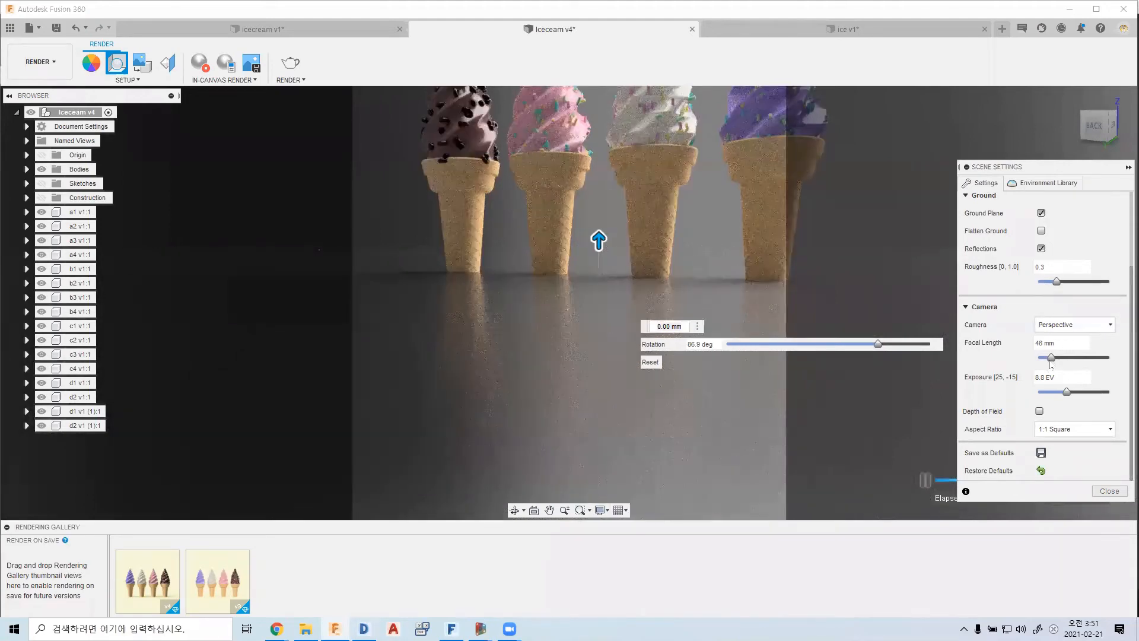
left_click_drag(1082, 358, 1047, 368)
left_click_drag(745, 344, 667, 244)
middle_click_drag(667, 244, 643, 351)
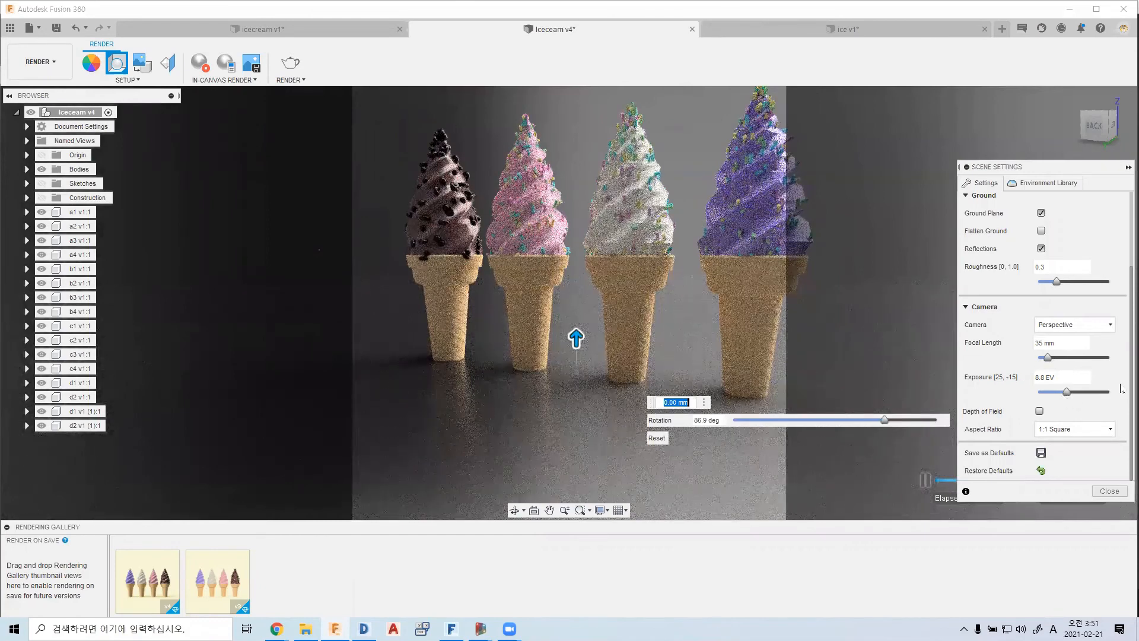
Look over the available environments in the Fusion 360 library and return to the scene settings
left_click_drag(1122, 406, 1121, 421)
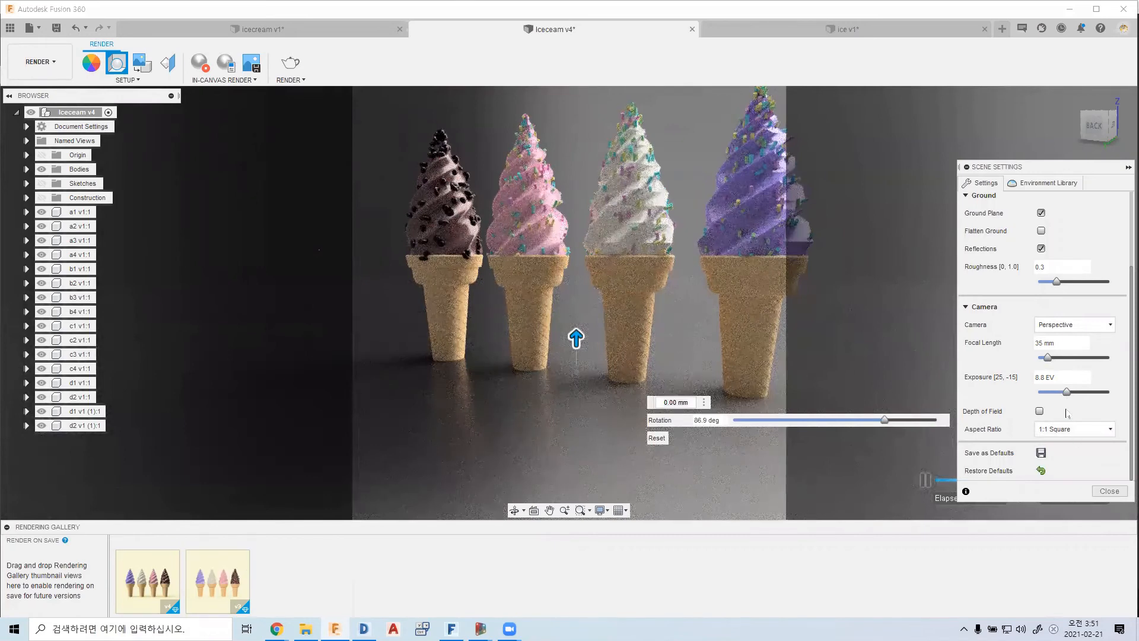
left_click(1048, 183)
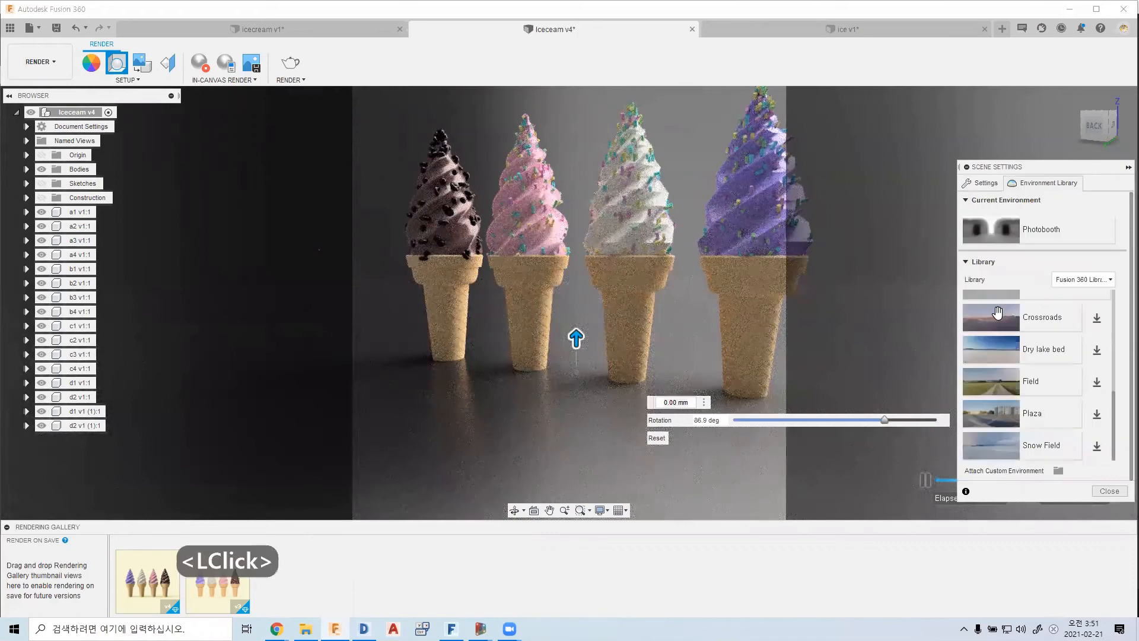
left_click(985, 185)
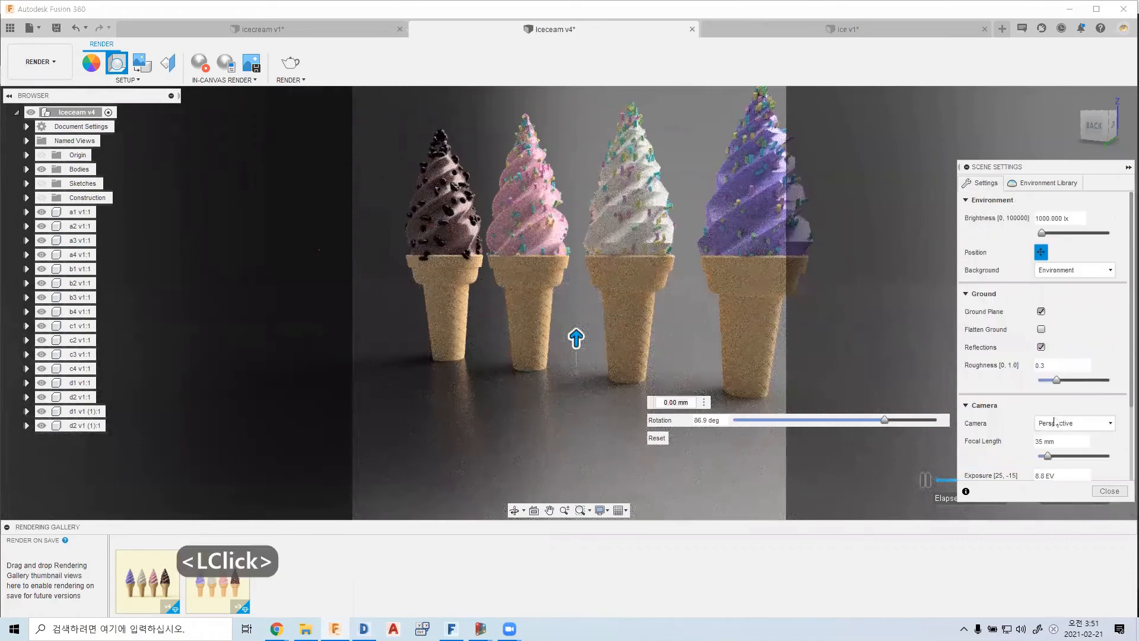
Check the camera's aspect ratio options while keeping 1:1 Square, and reframe the view so all four cones fit inside the square
left_click_drag(1122, 369, 1122, 472)
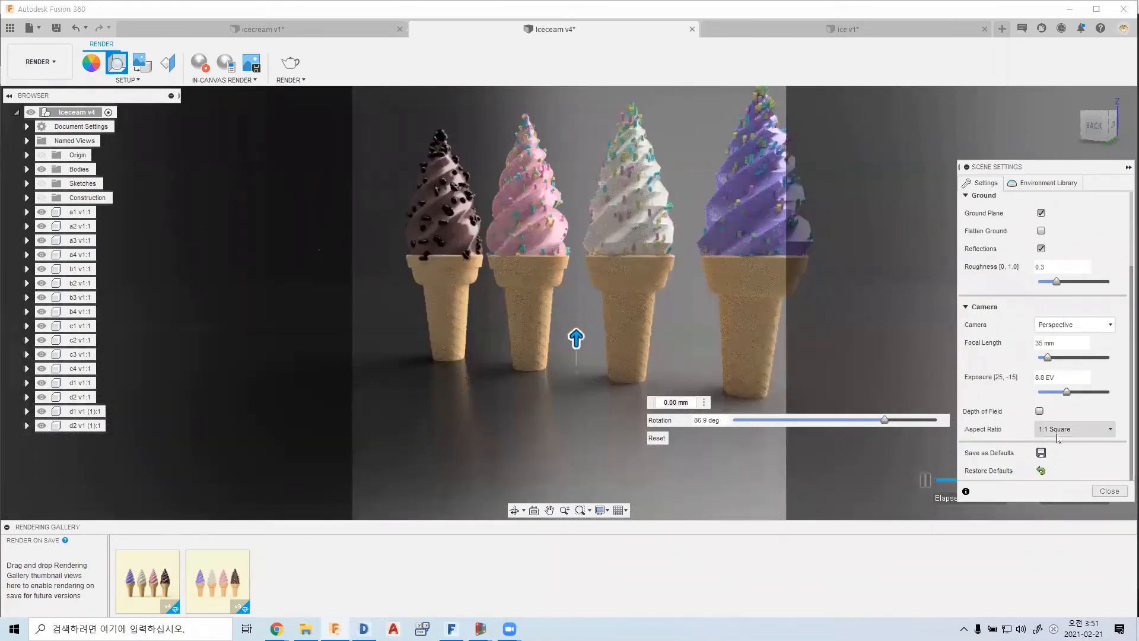
left_click(1065, 433)
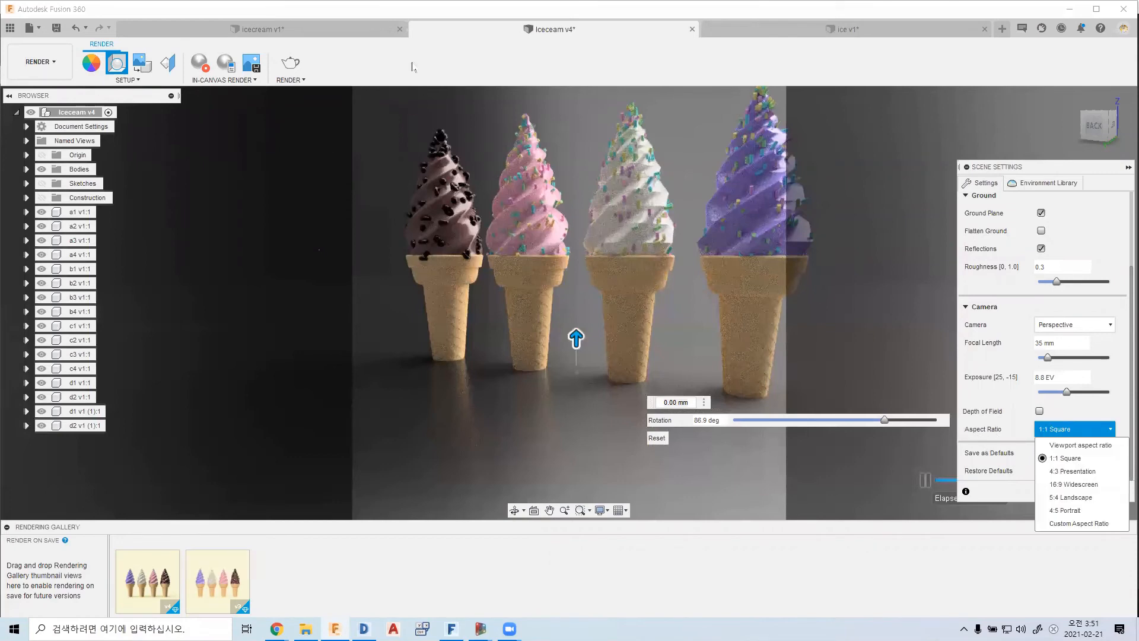
middle_click_drag(592, 236, 735, 134)
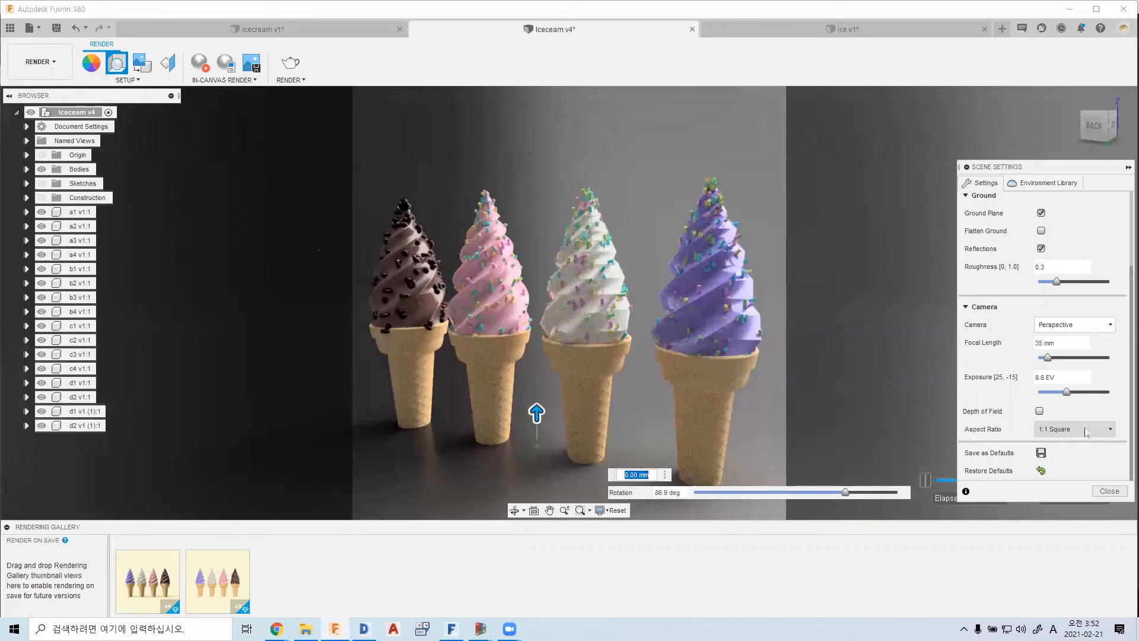
scroll(1047, 432, "down", 1)
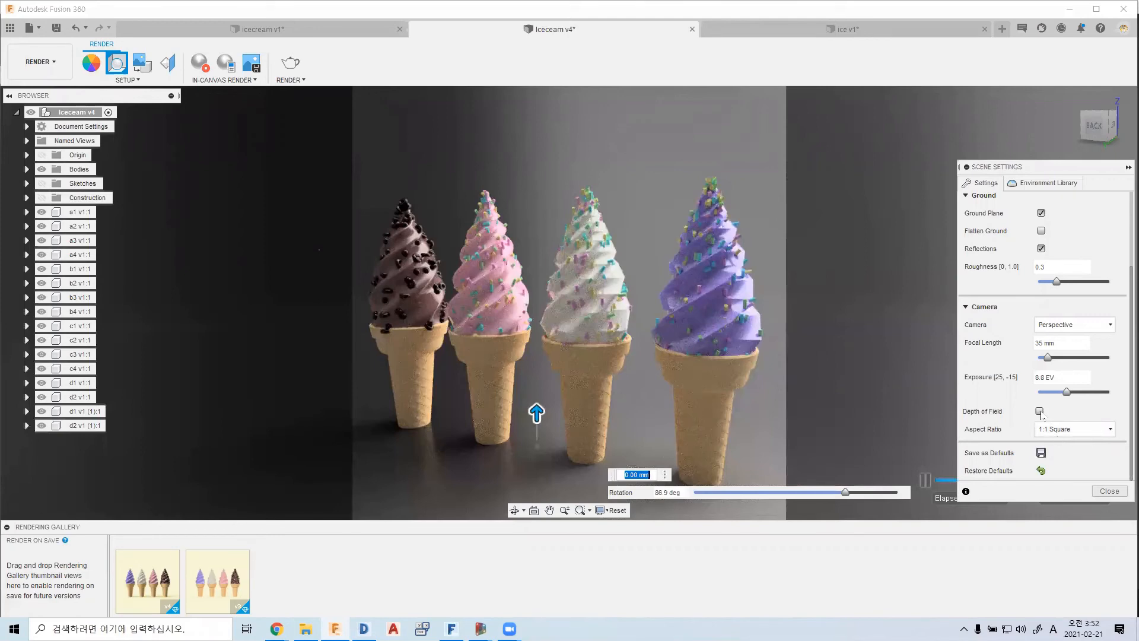
Switch Depth of Field on and off twice to compare its effect on the cones, leaving it off
left_click(1039, 412)
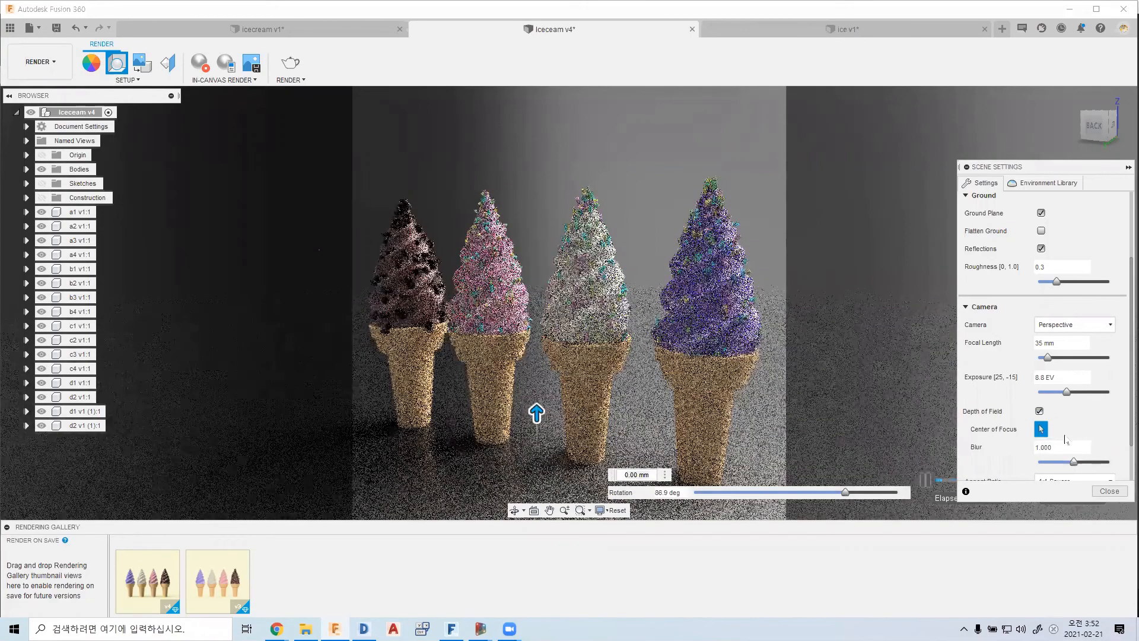
left_click(1039, 411)
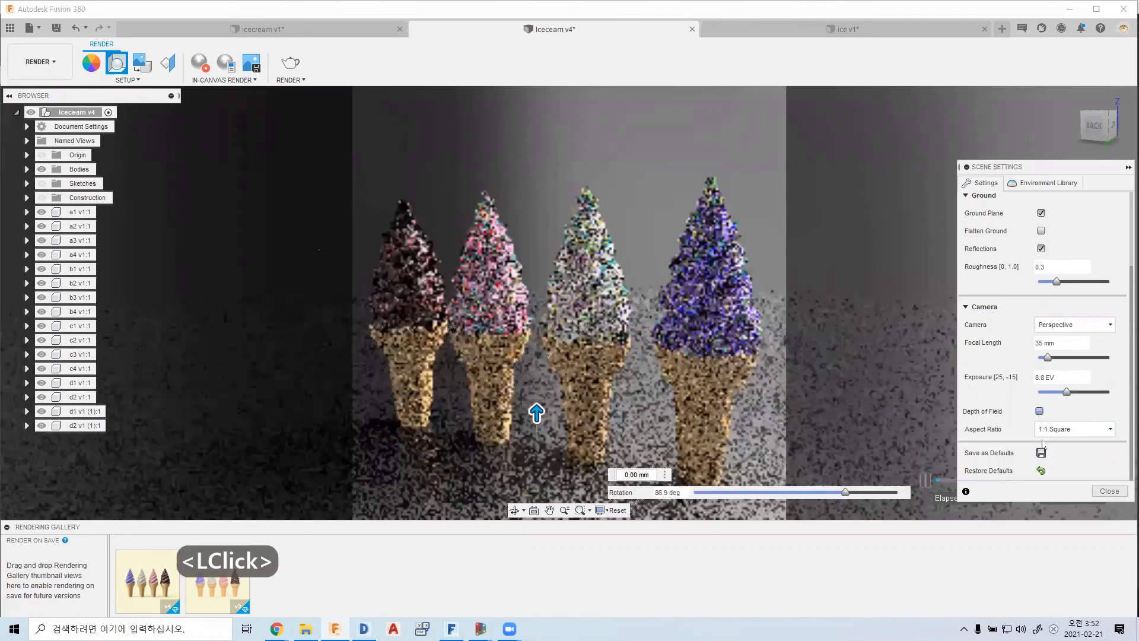
left_click(1039, 411)
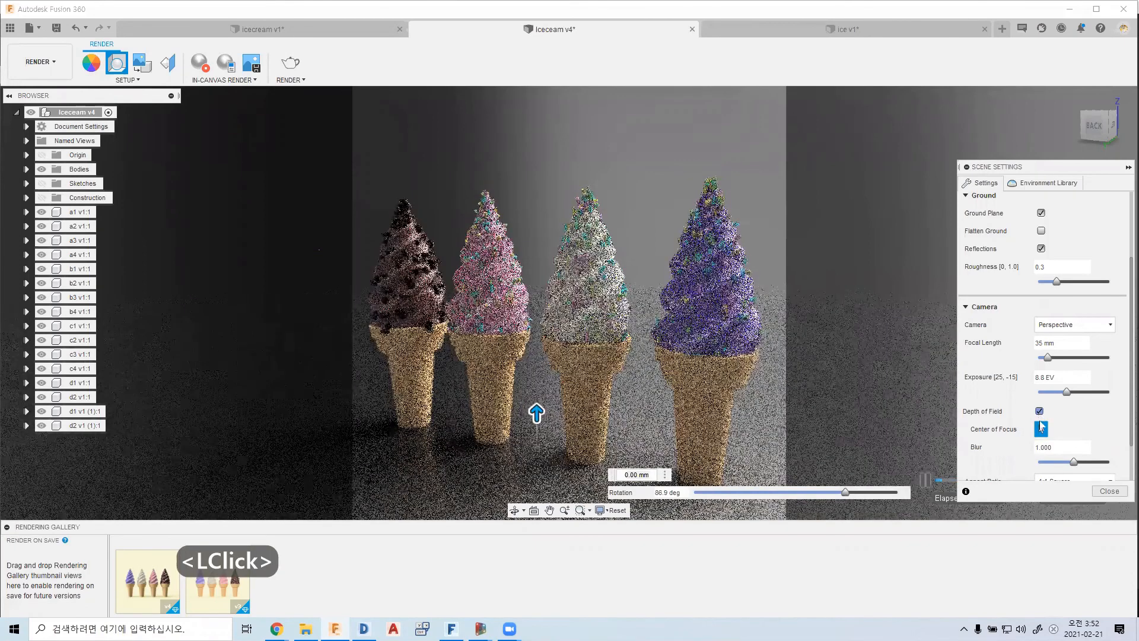
left_click(1039, 411)
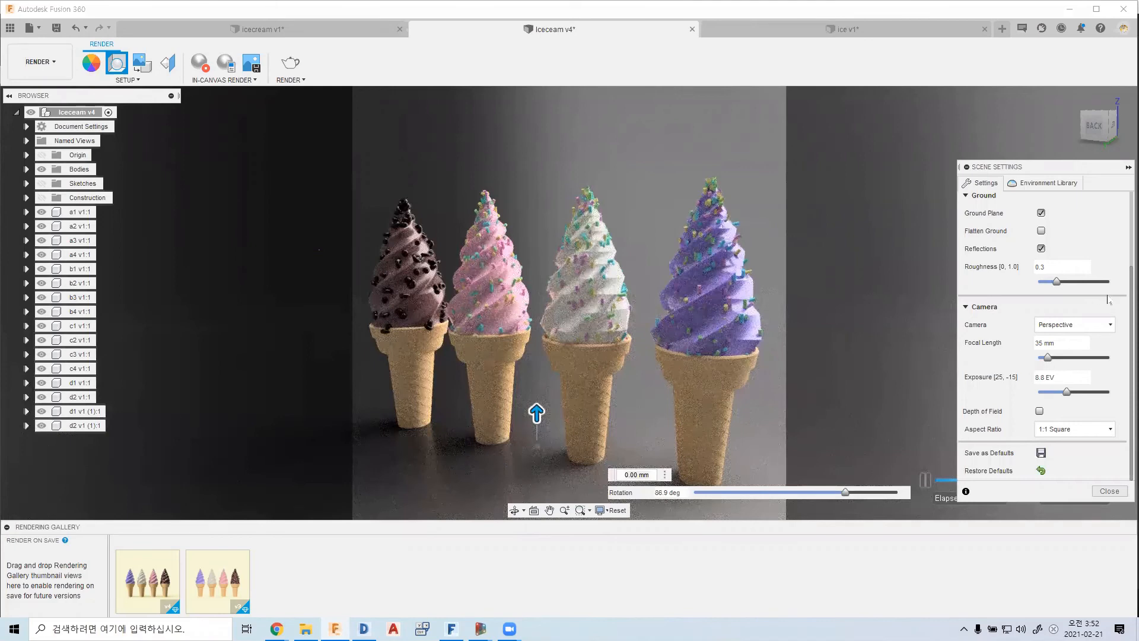
mouse_move(1121, 291)
left_mouse_down()
mouse_move(1121, 314)
mouse_move(1120, 303)
left_mouse_up()
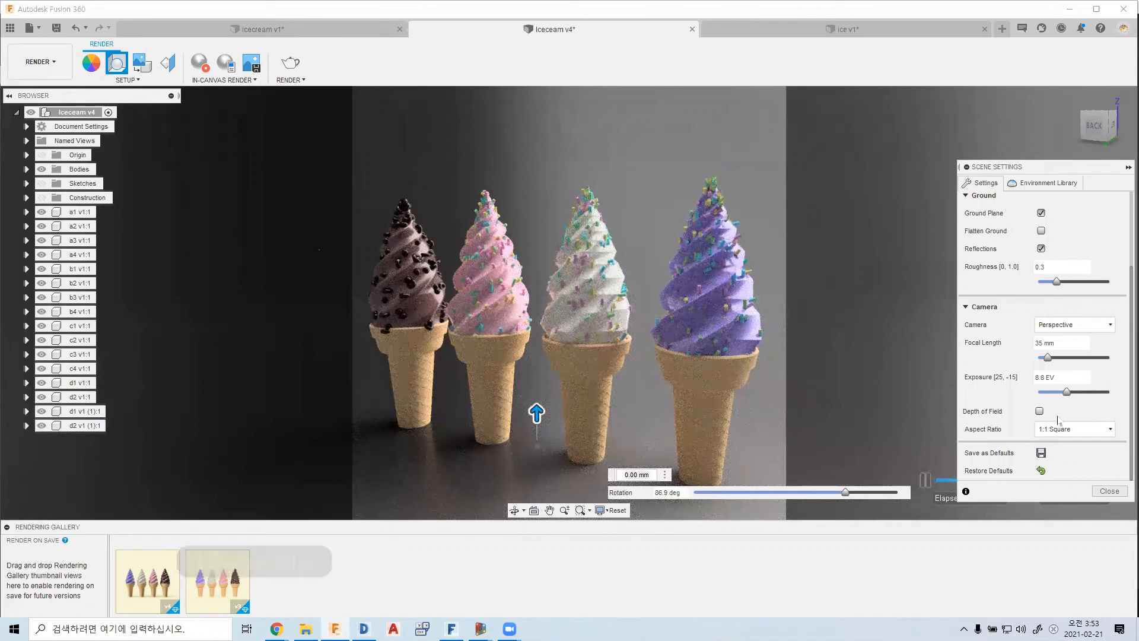
Try raising the ground position by about 26 mm, and reset the environment position and rotation
left_click(1067, 185)
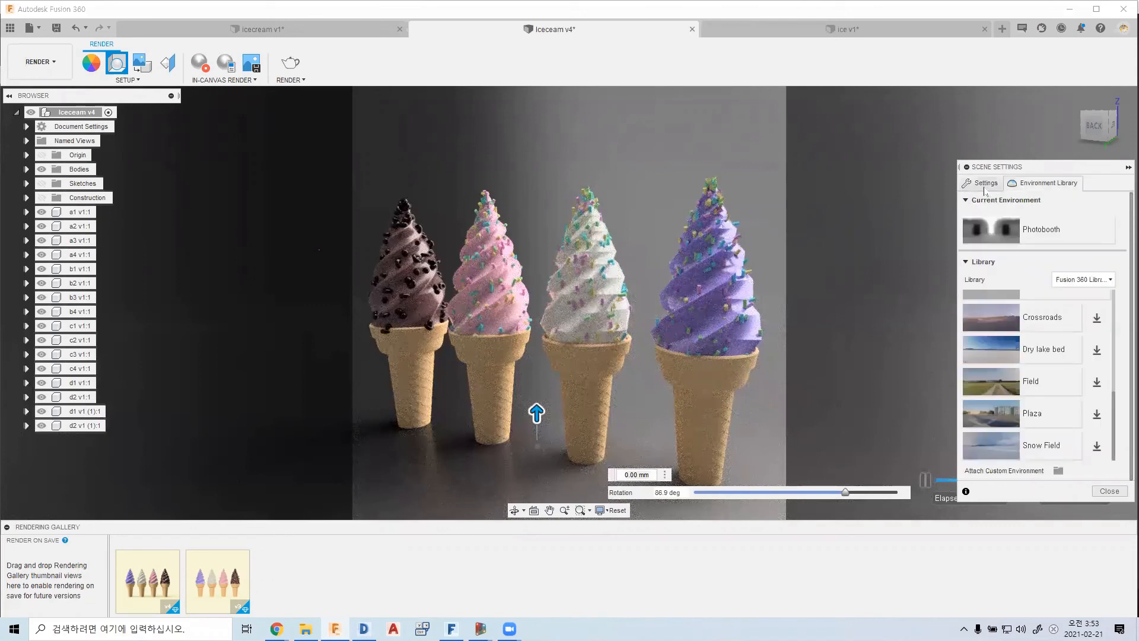
left_click(1040, 252)
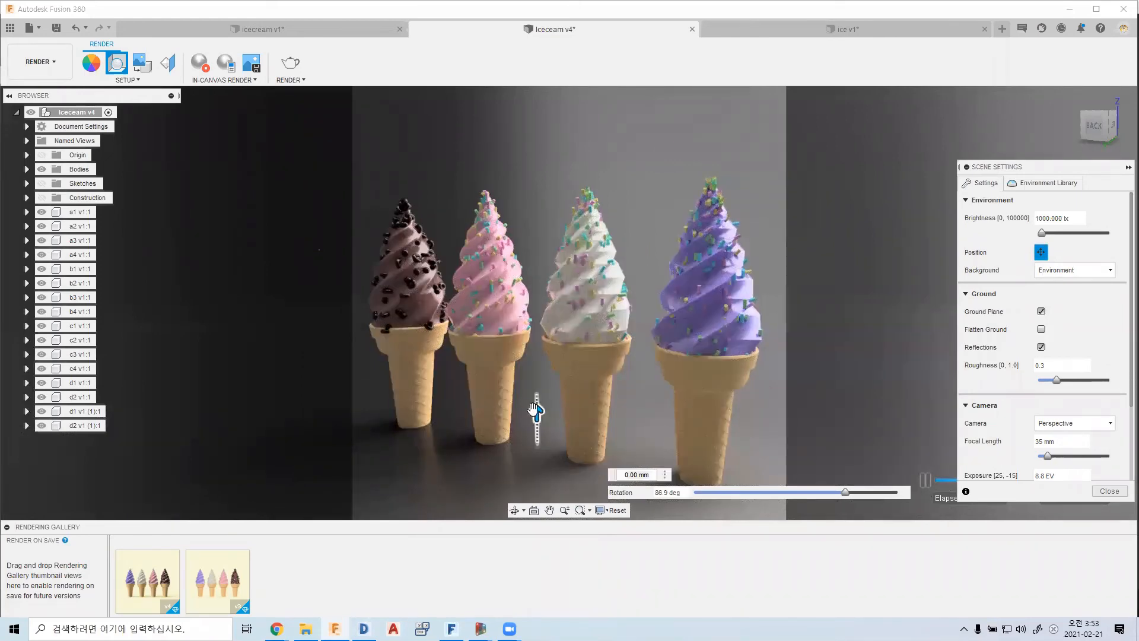
left_click_drag(536, 410, 704, 457)
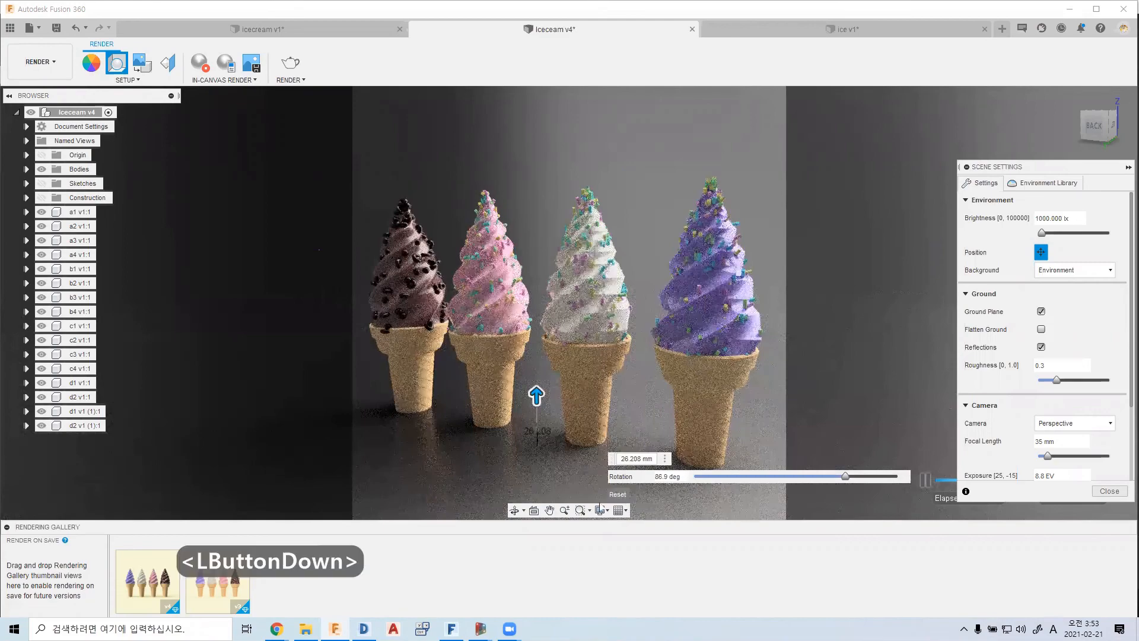
left_click(621, 495)
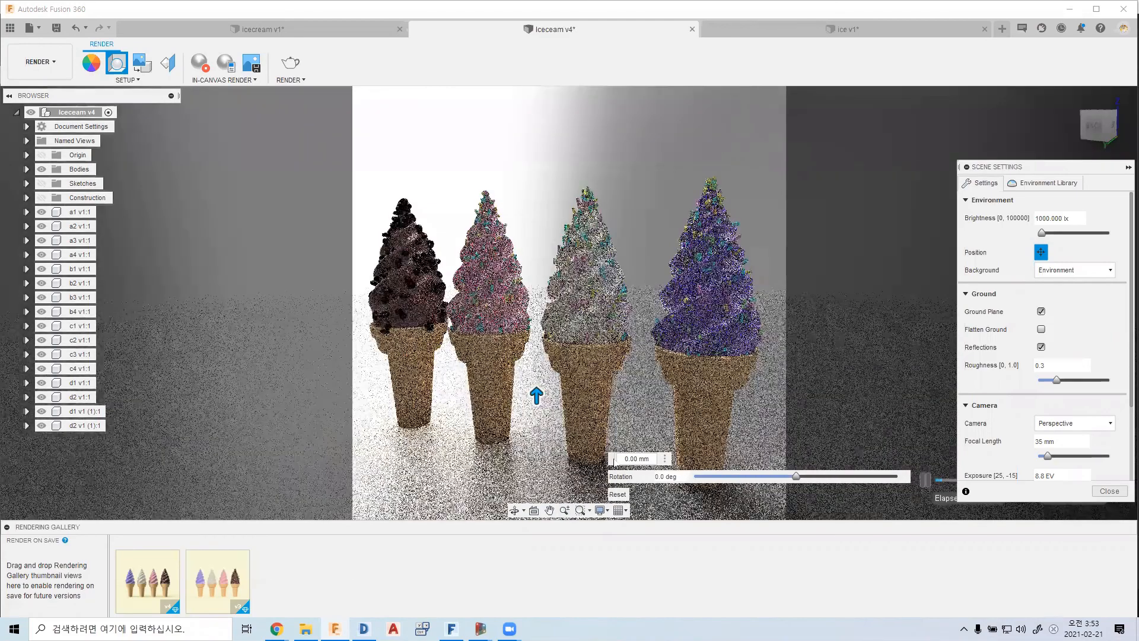
Try several environment rotations, settle on -57.6 degrees so the light falls differently on the cones, and close the scene settings
left_click(731, 481)
left_click_drag(857, 481, 885, 477)
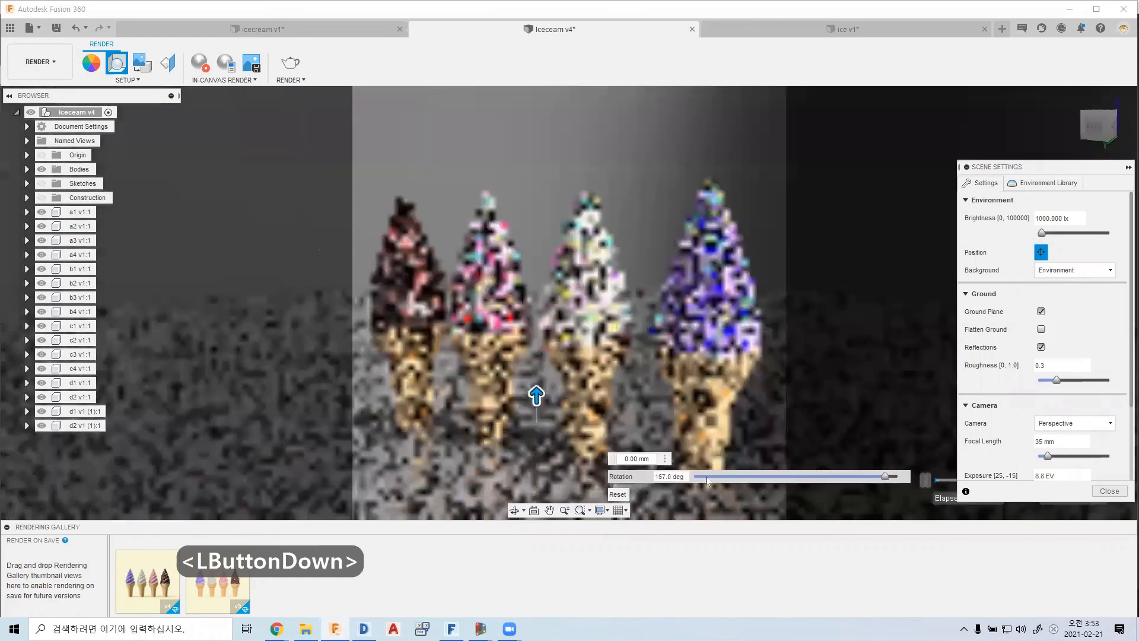
left_click_drag(706, 476, 763, 478)
scroll(1108, 493, "down", 3)
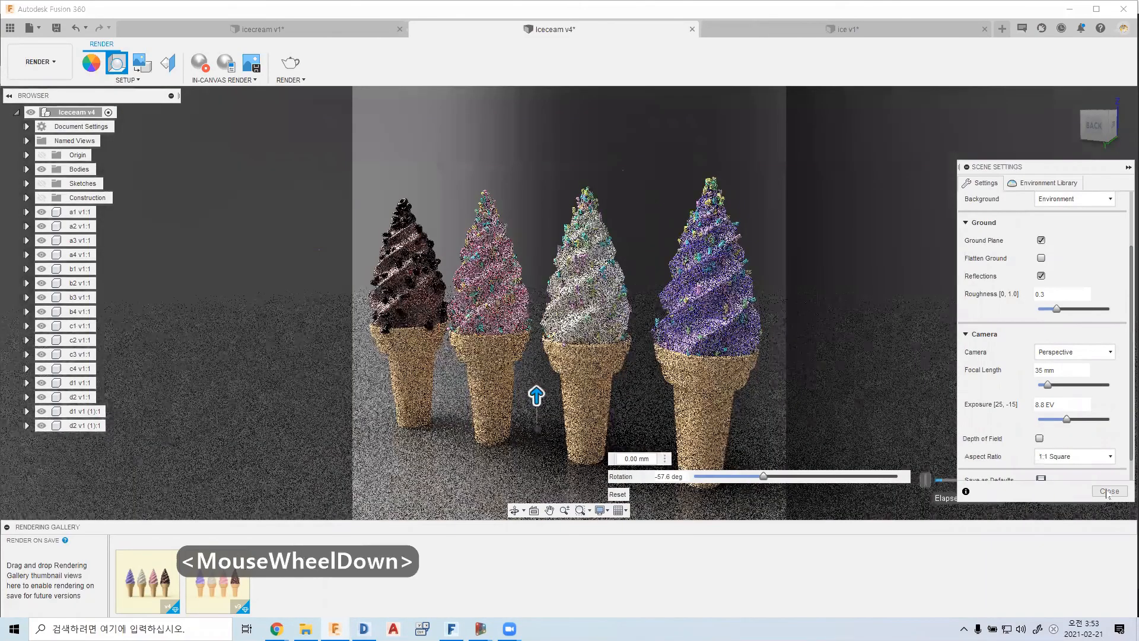
left_click(1108, 491)
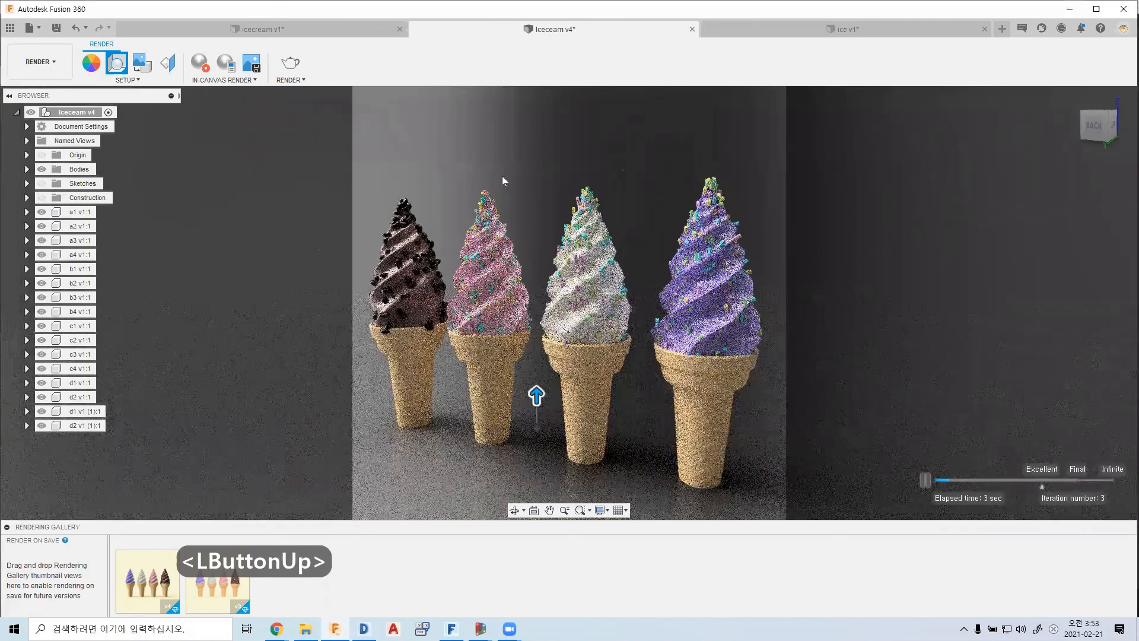
Reframe the four cones slightly smaller and centred in the square frame, with more space around them
scroll(706, 269, "up", 1)
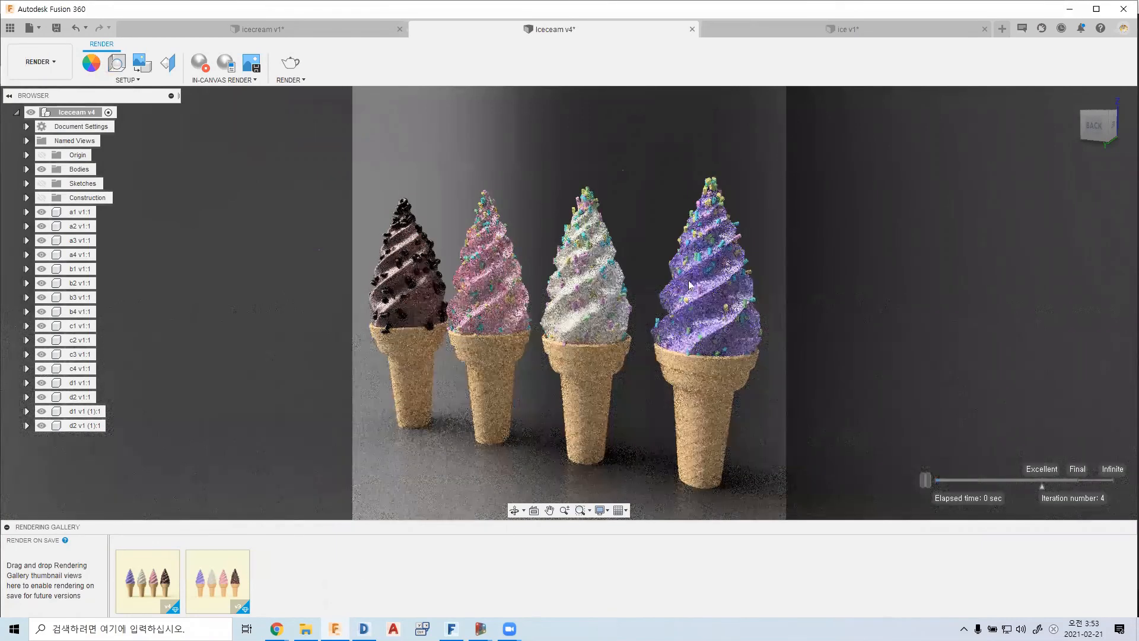
scroll(689, 278, "down", 1)
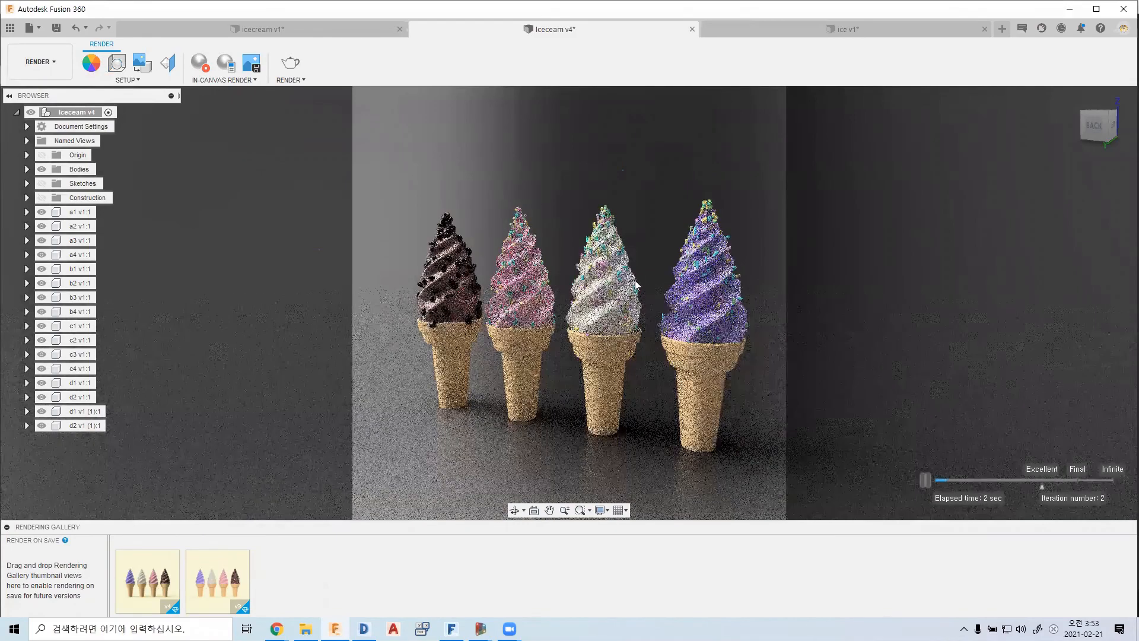
middle_click_drag(627, 308, 630, 311)
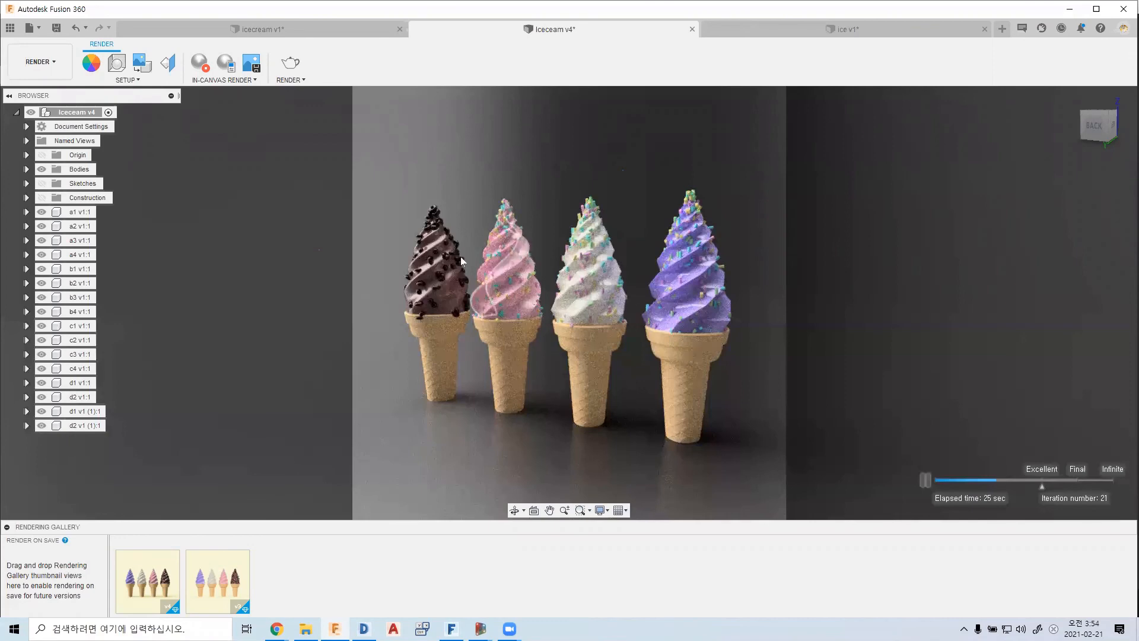
Open the render settings and set a custom image size of 4000 by 4000 px
left_click(290, 63)
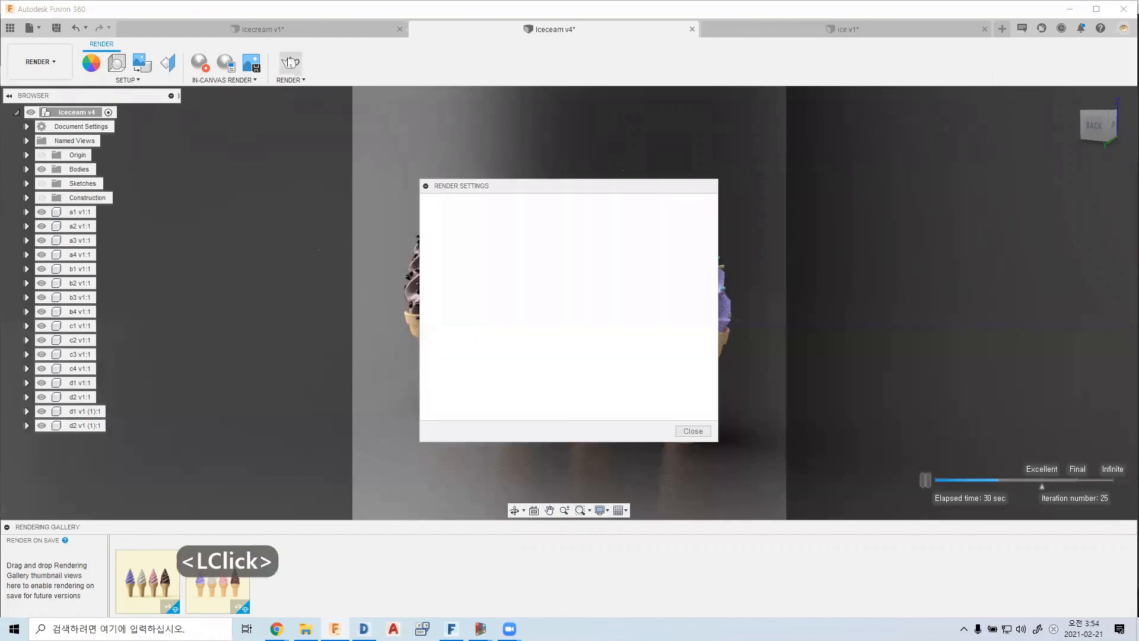
left_click(524, 190)
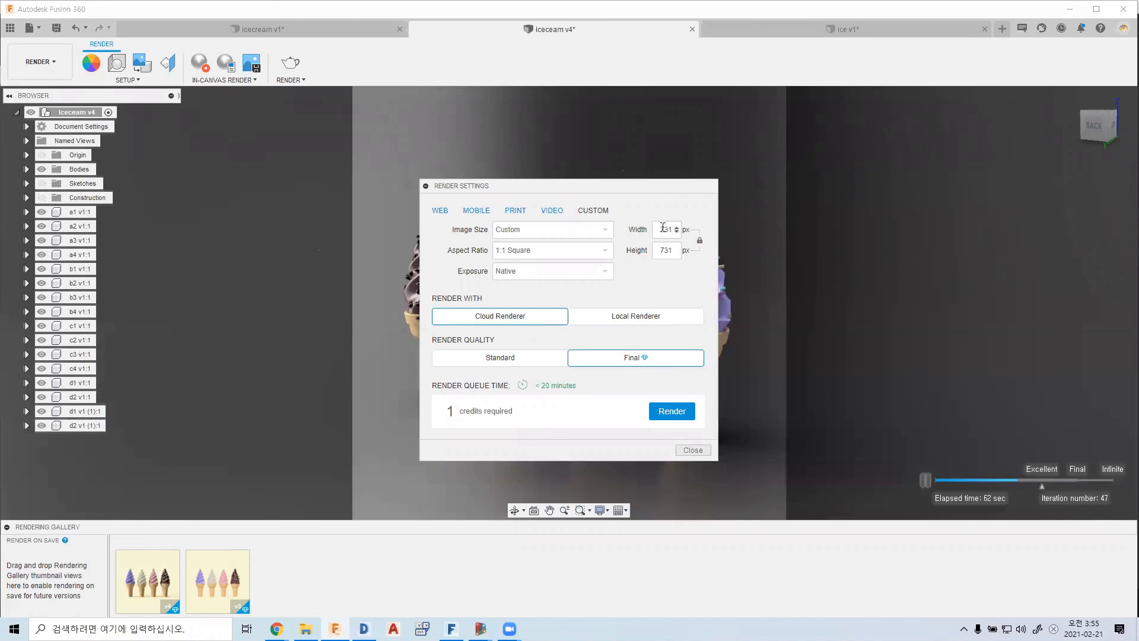
left_click_drag(660, 232, 660, 248)
double_click(672, 249)
left_click_drag(660, 230, 676, 231)
type("4")
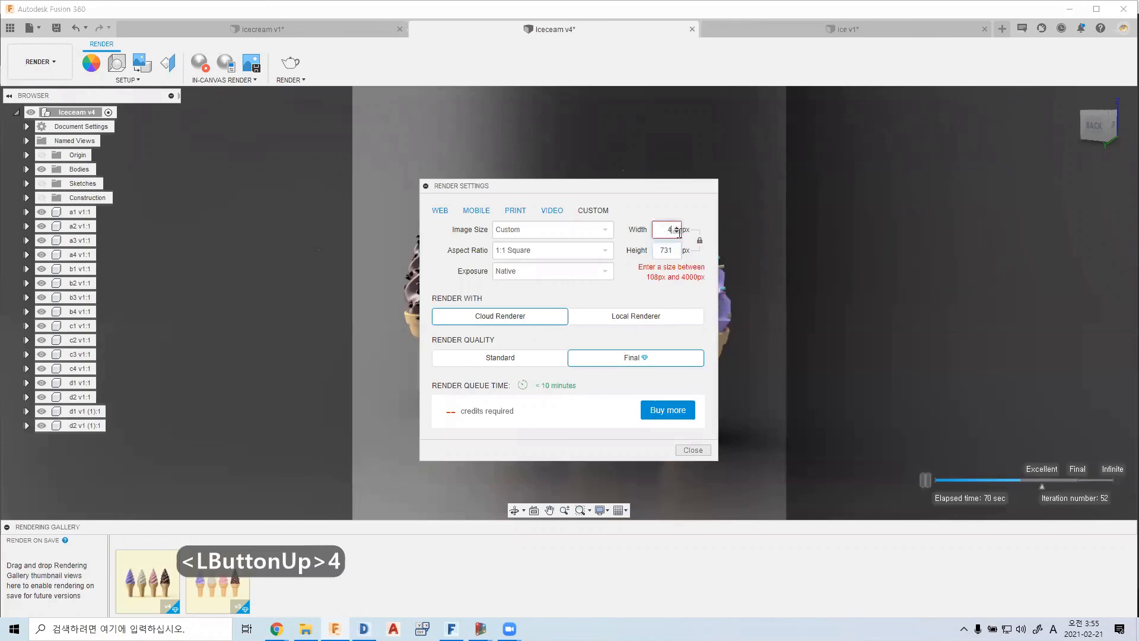
type("000")
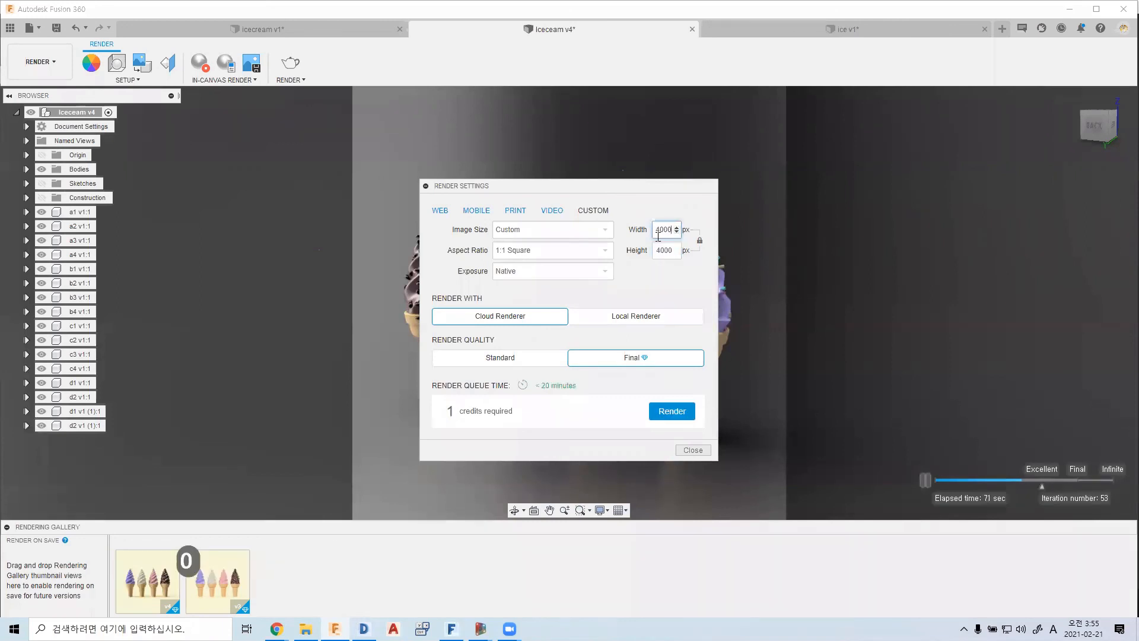
left_click(680, 232)
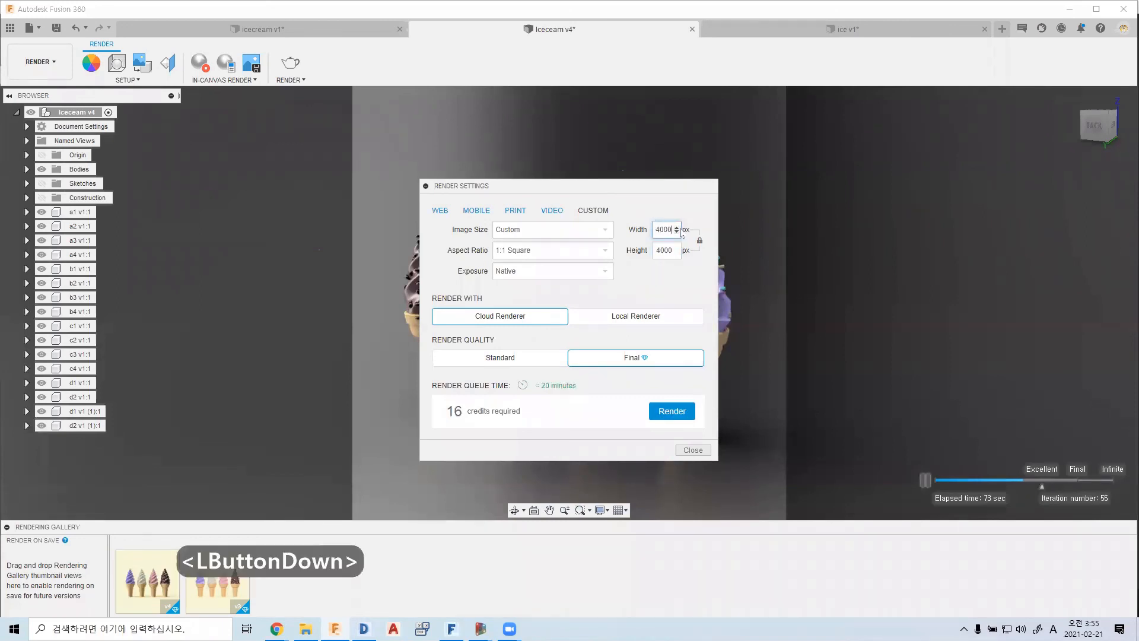
double_click(680, 231)
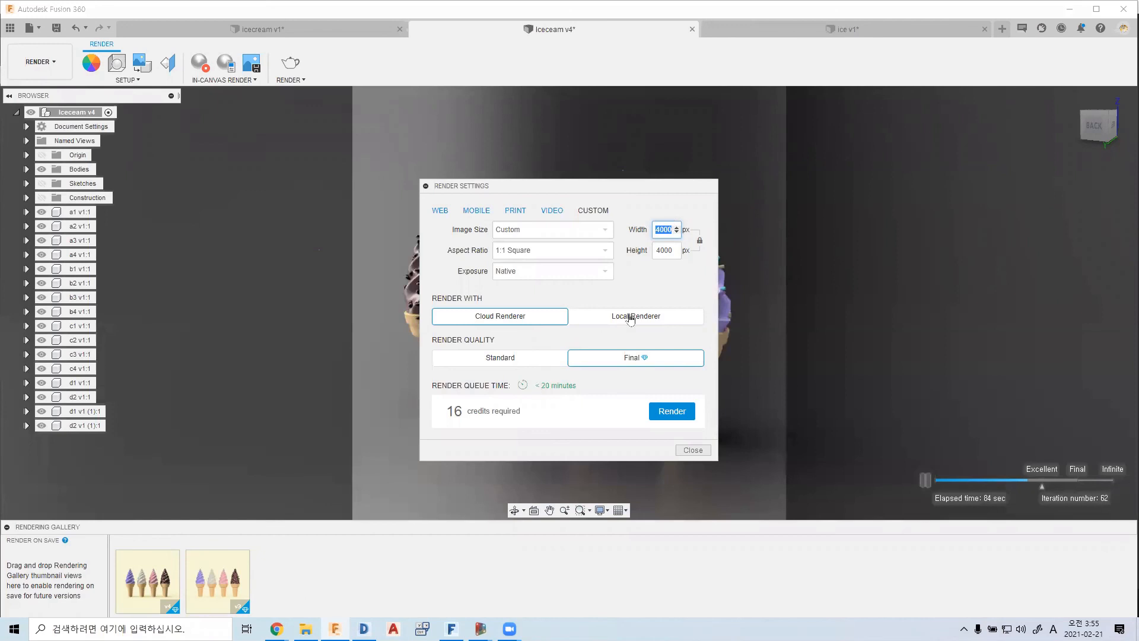
Check the Local Renderer options and switch back to the Cloud Renderer
left_click(606, 317)
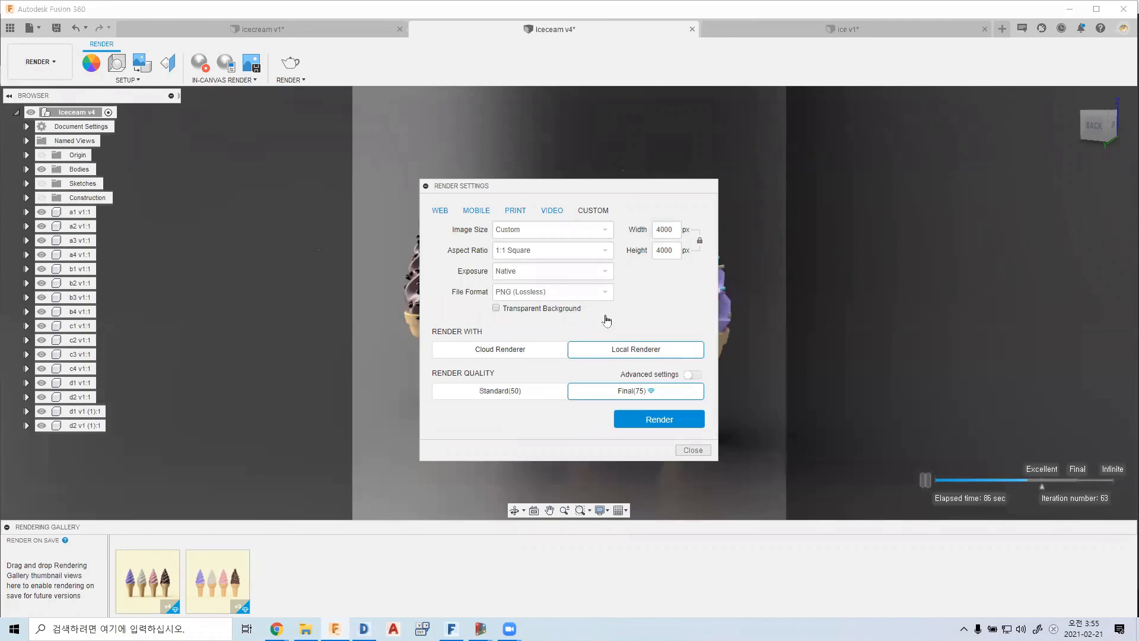
left_click(546, 354)
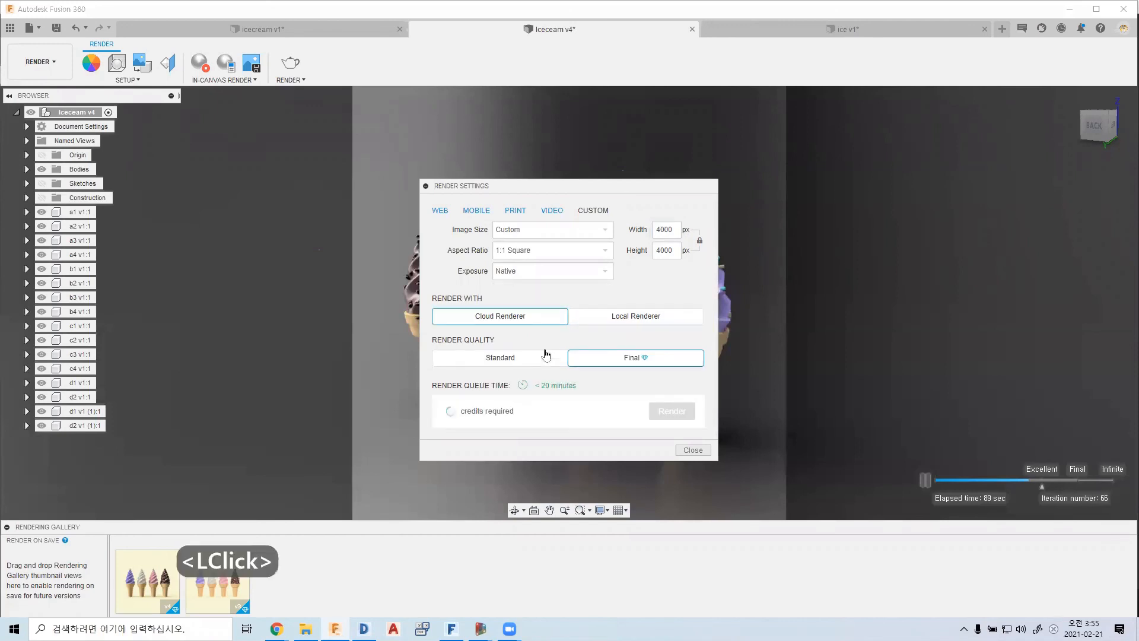